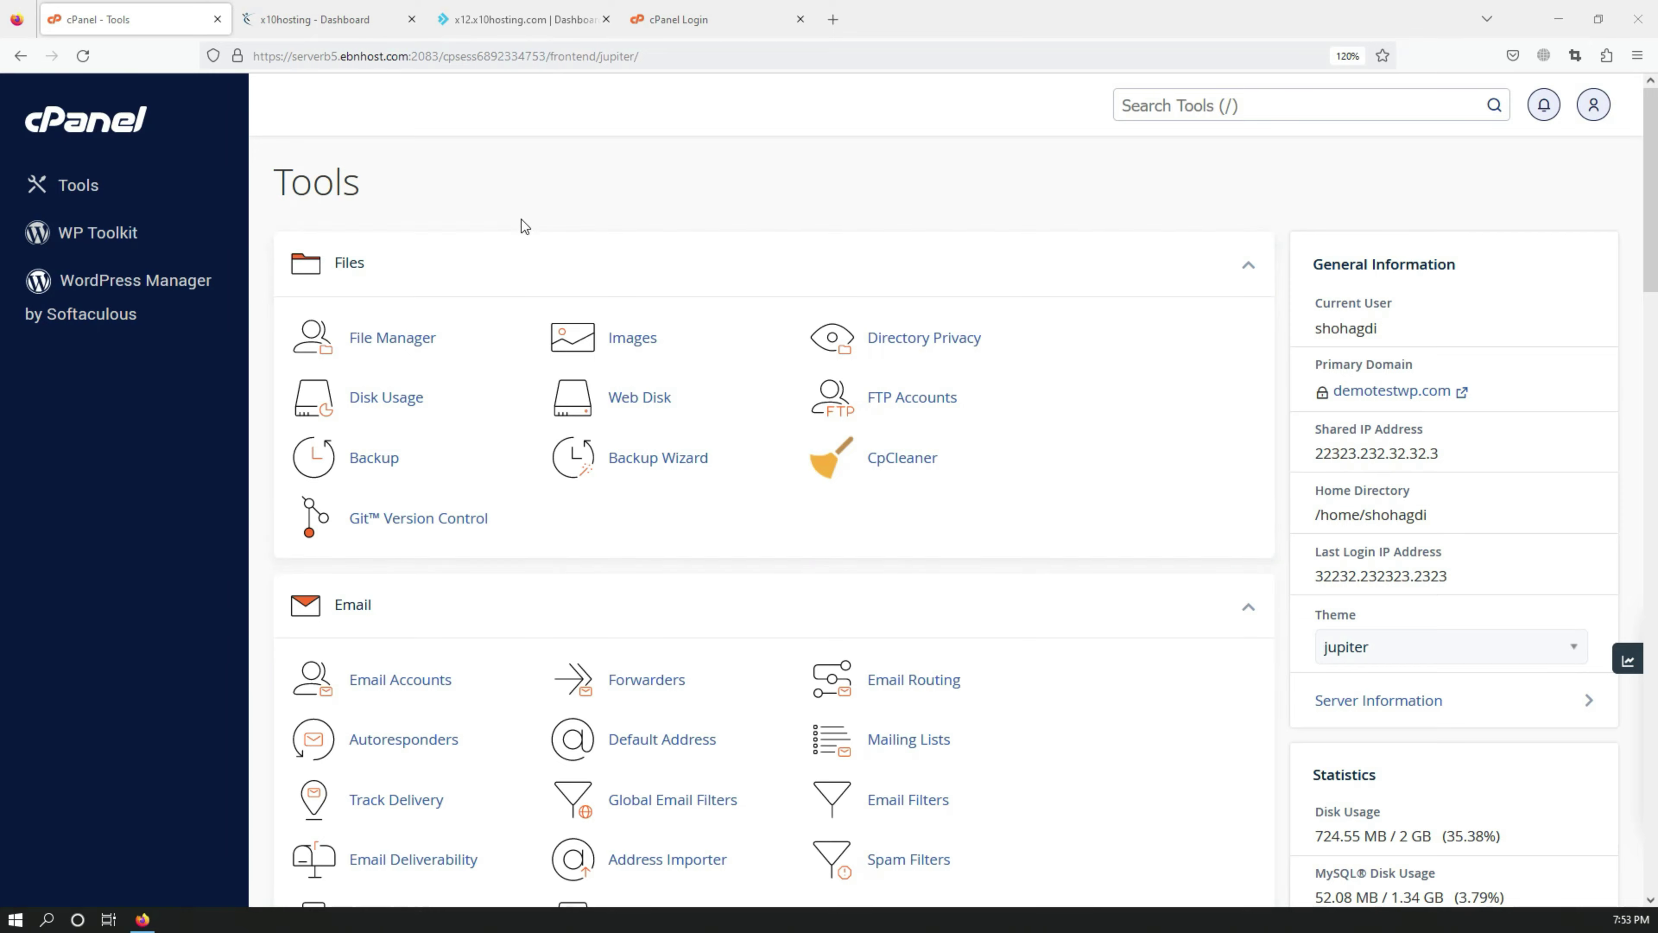
Step: View the x10hosting dashboard, return to the cPanel Tools page and look through its tool sections
{"action": "scroll", "coordinate": [546, 355], "scroll_direction": "up", "scroll_amount": 4}
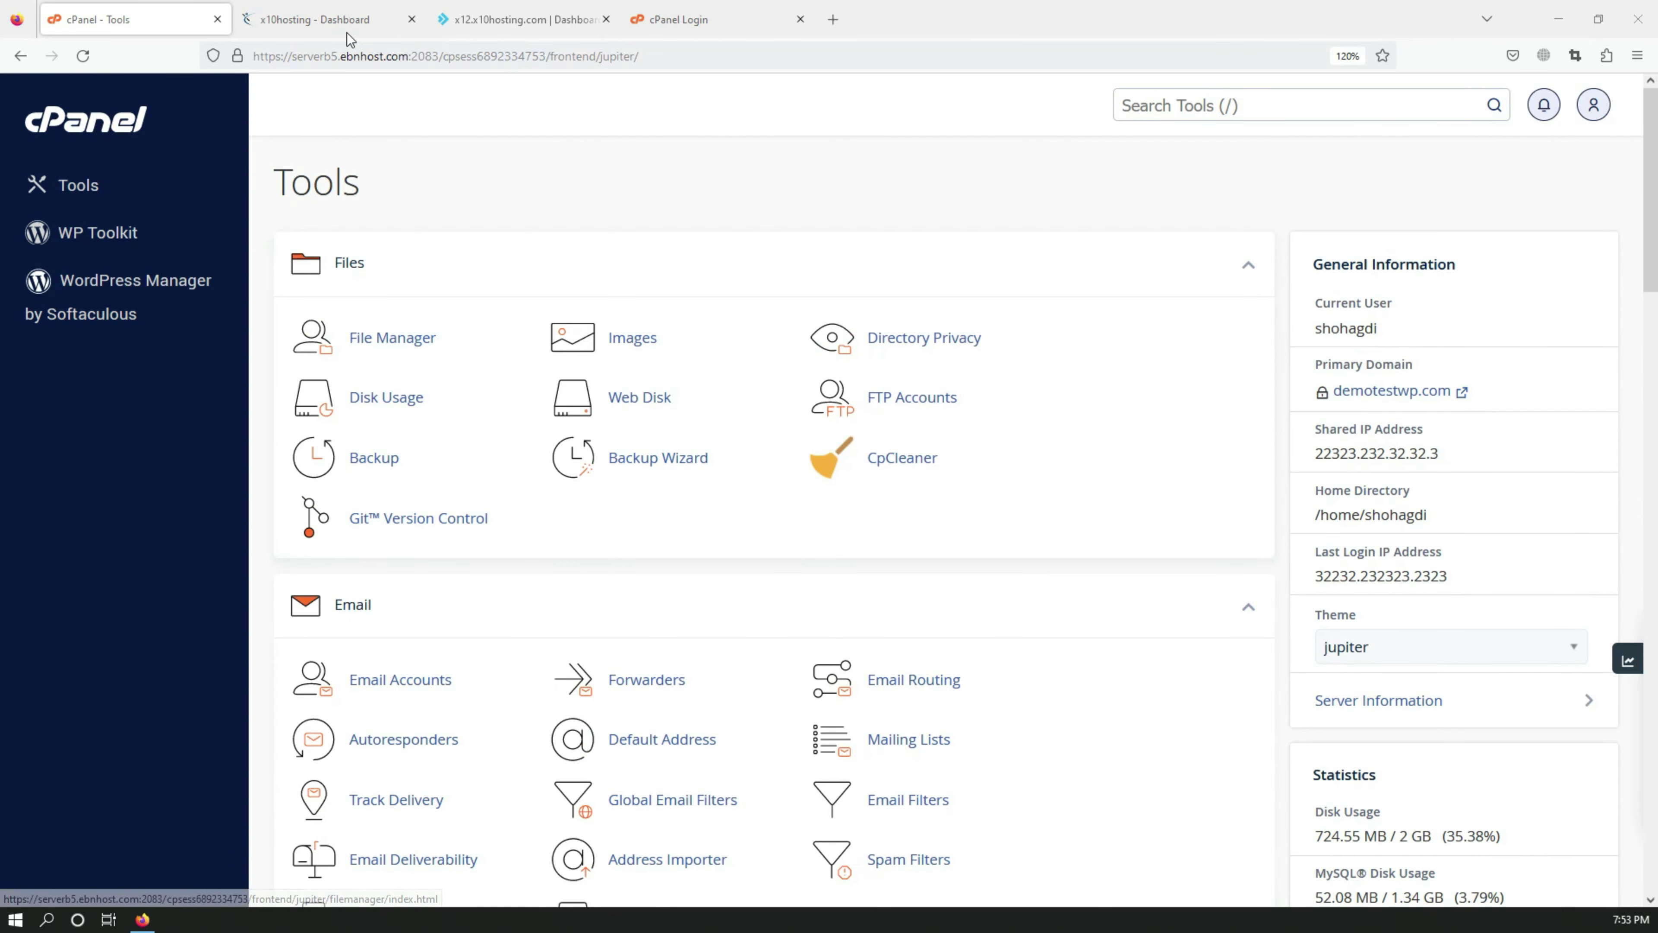
{"action": "left_click", "coordinate": [323, 19]}
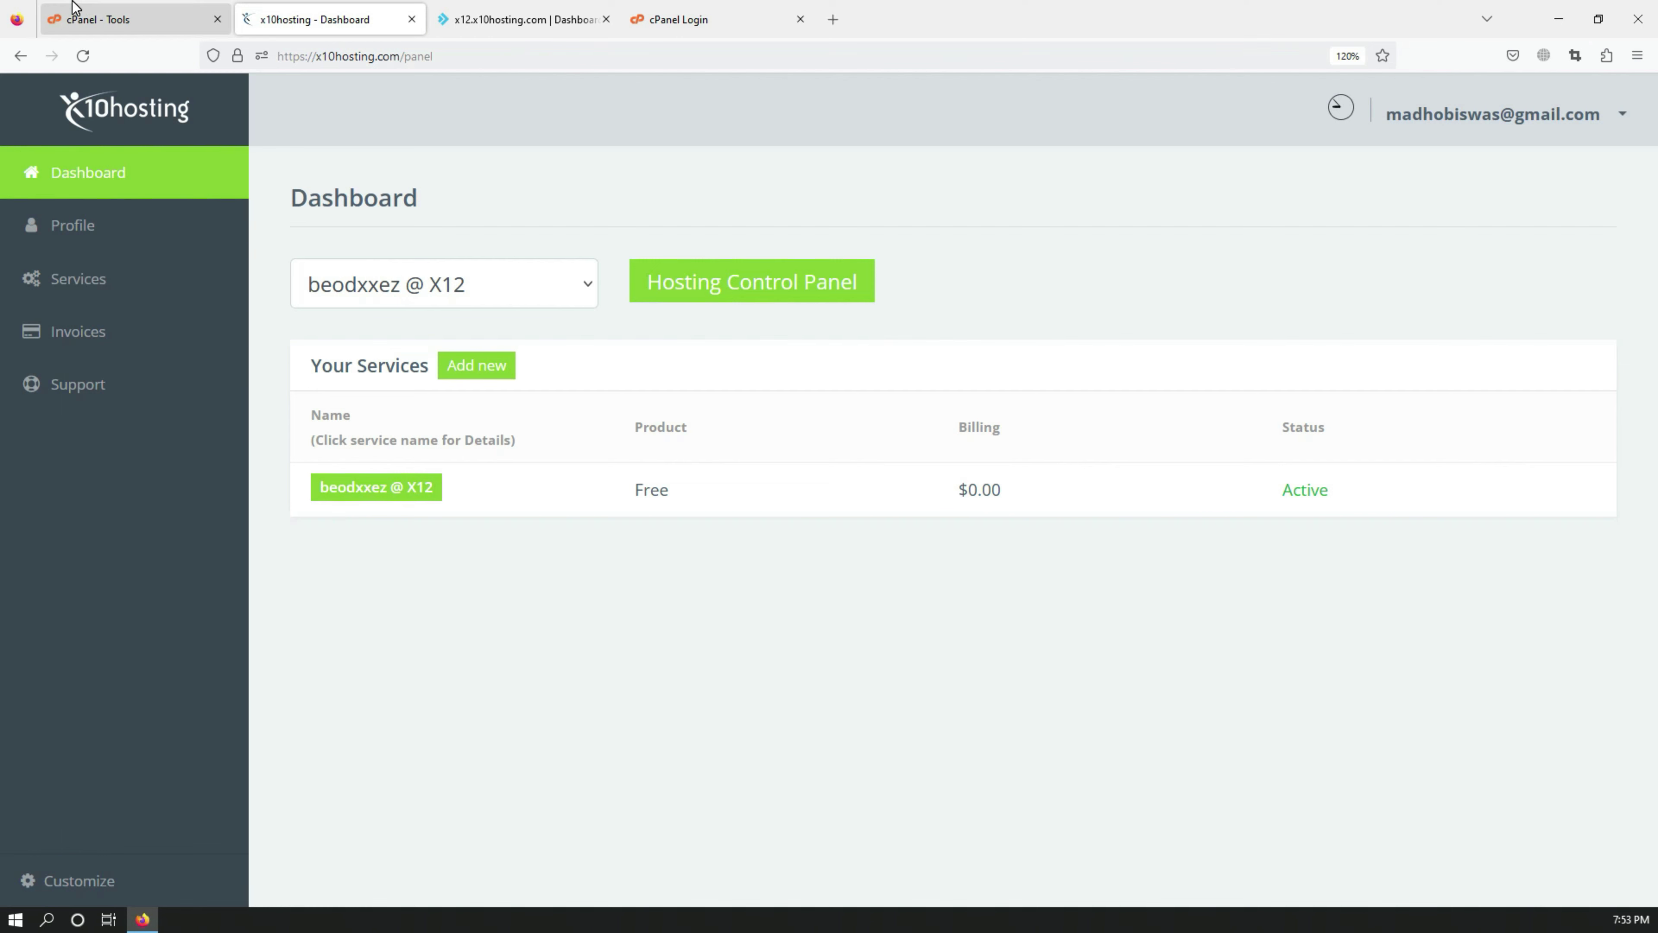
{"action": "left_click", "coordinate": [112, 19]}
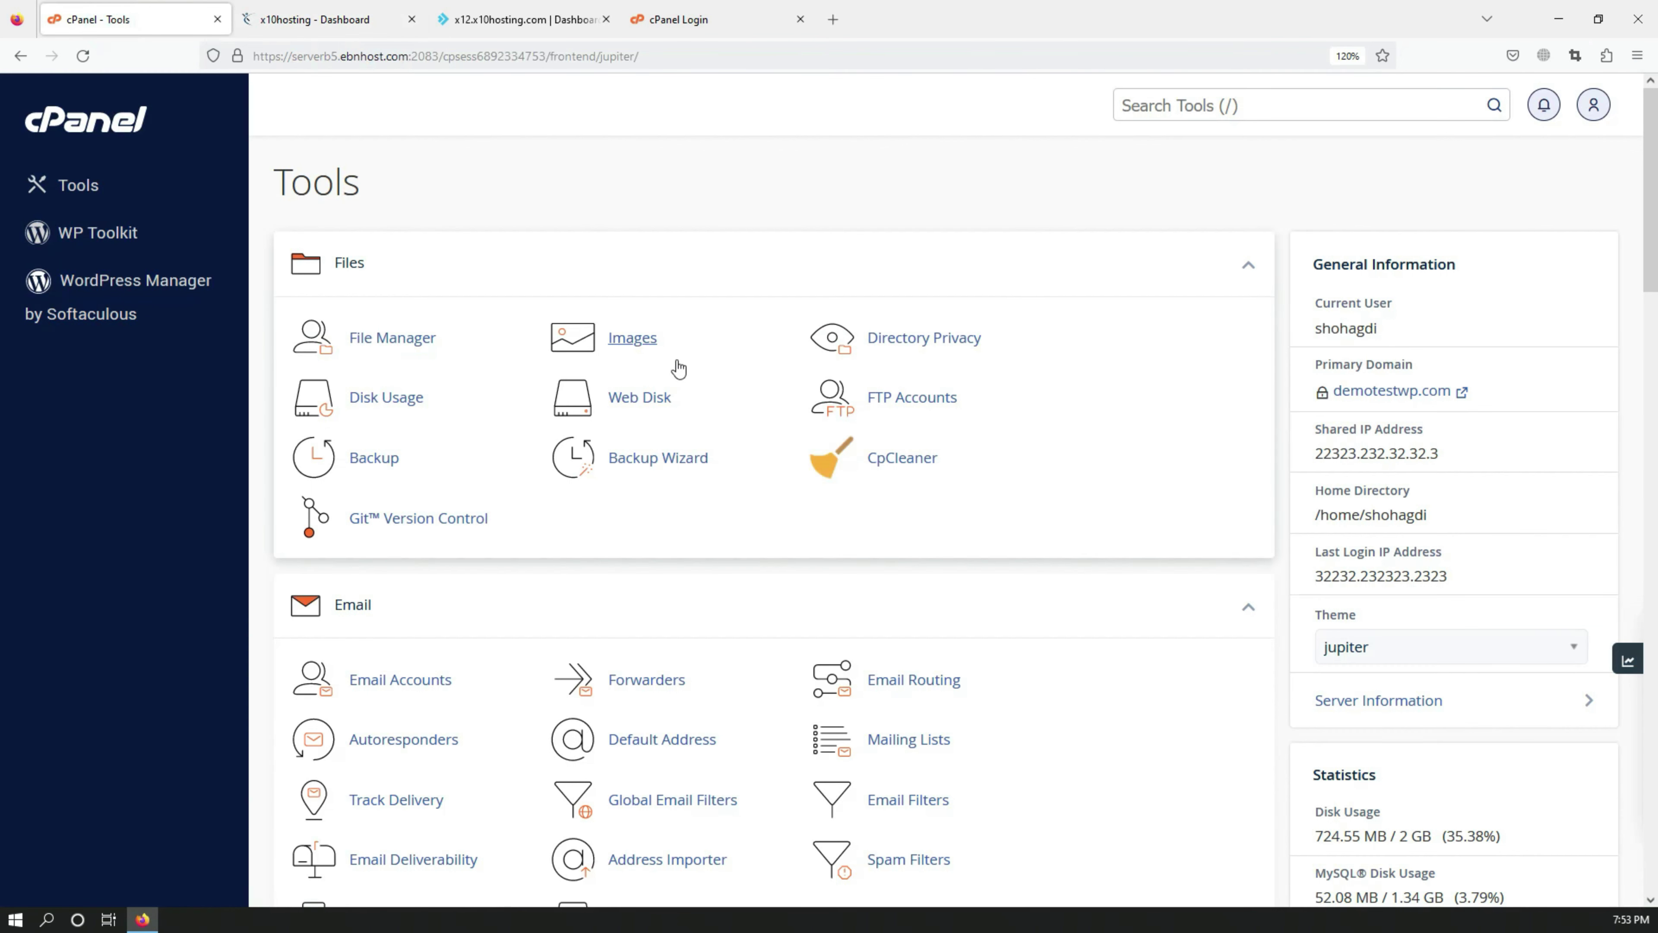
{"action": "scroll", "coordinate": [744, 375], "scroll_direction": "down", "scroll_amount": 5}
{"action": "scroll", "coordinate": [753, 417], "scroll_direction": "up", "scroll_amount": 5}
{"action": "scroll", "coordinate": [733, 311], "scroll_direction": "down", "scroll_amount": 10}
{"action": "scroll", "coordinate": [733, 374], "scroll_direction": "down", "scroll_amount": 3}
{"action": "scroll", "coordinate": [733, 393], "scroll_direction": "up", "scroll_amount": 15}
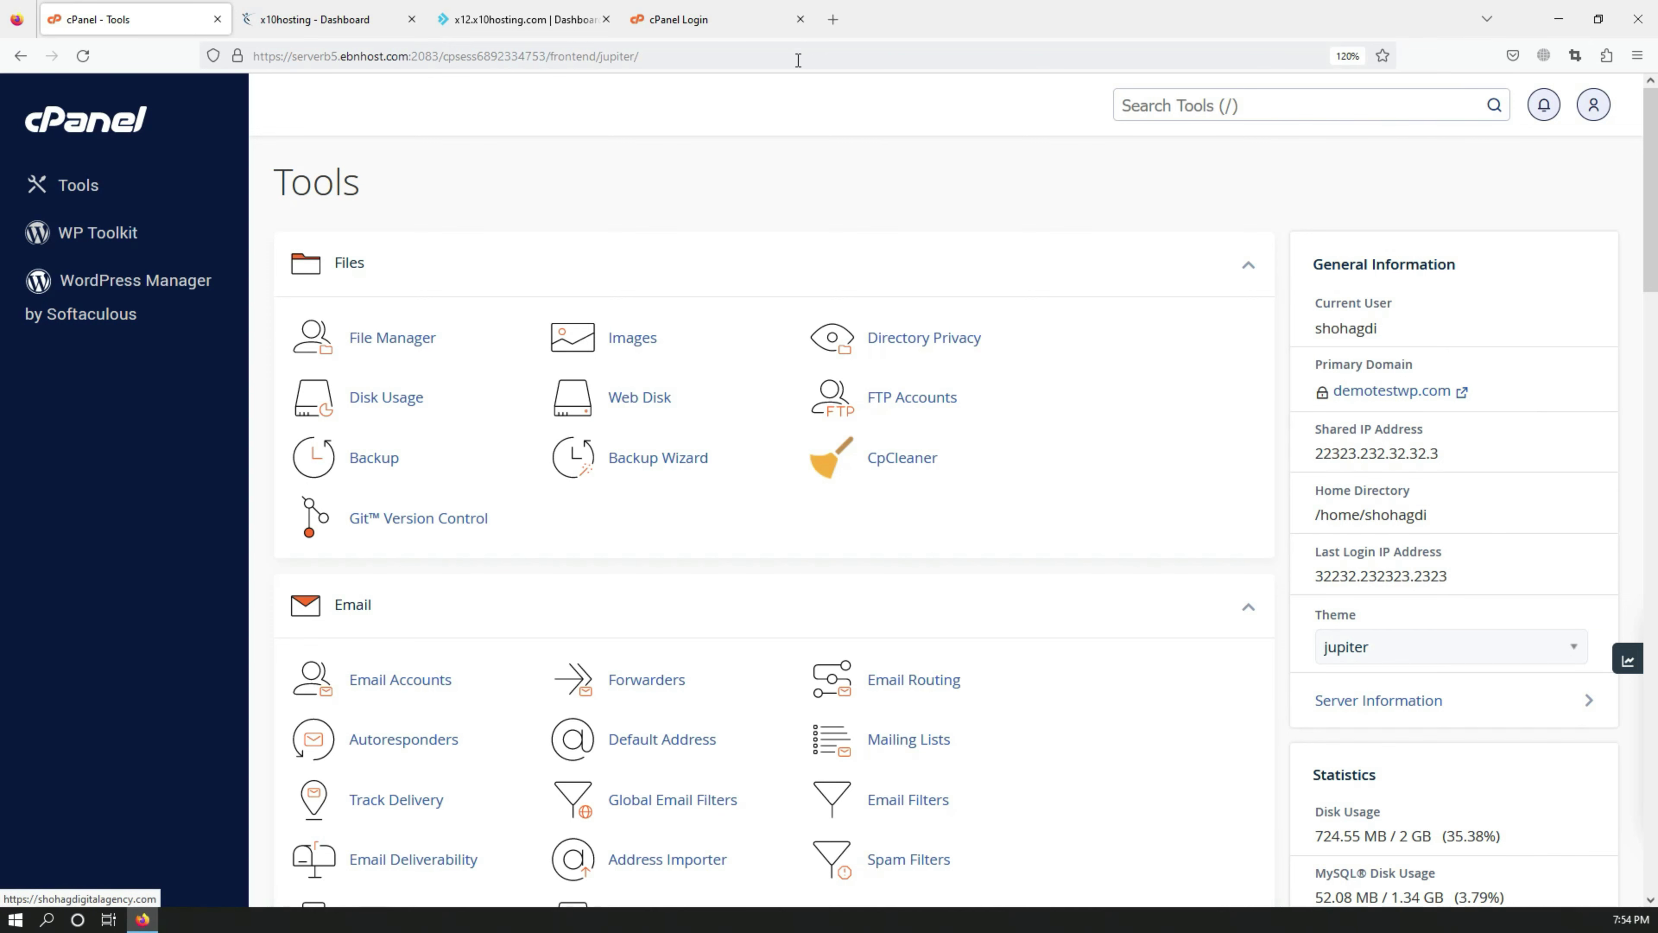
Step: Examine the cPanel login page and its address, demotestwp.com:2083, including the port number
{"action": "left_click", "coordinate": [664, 21]}
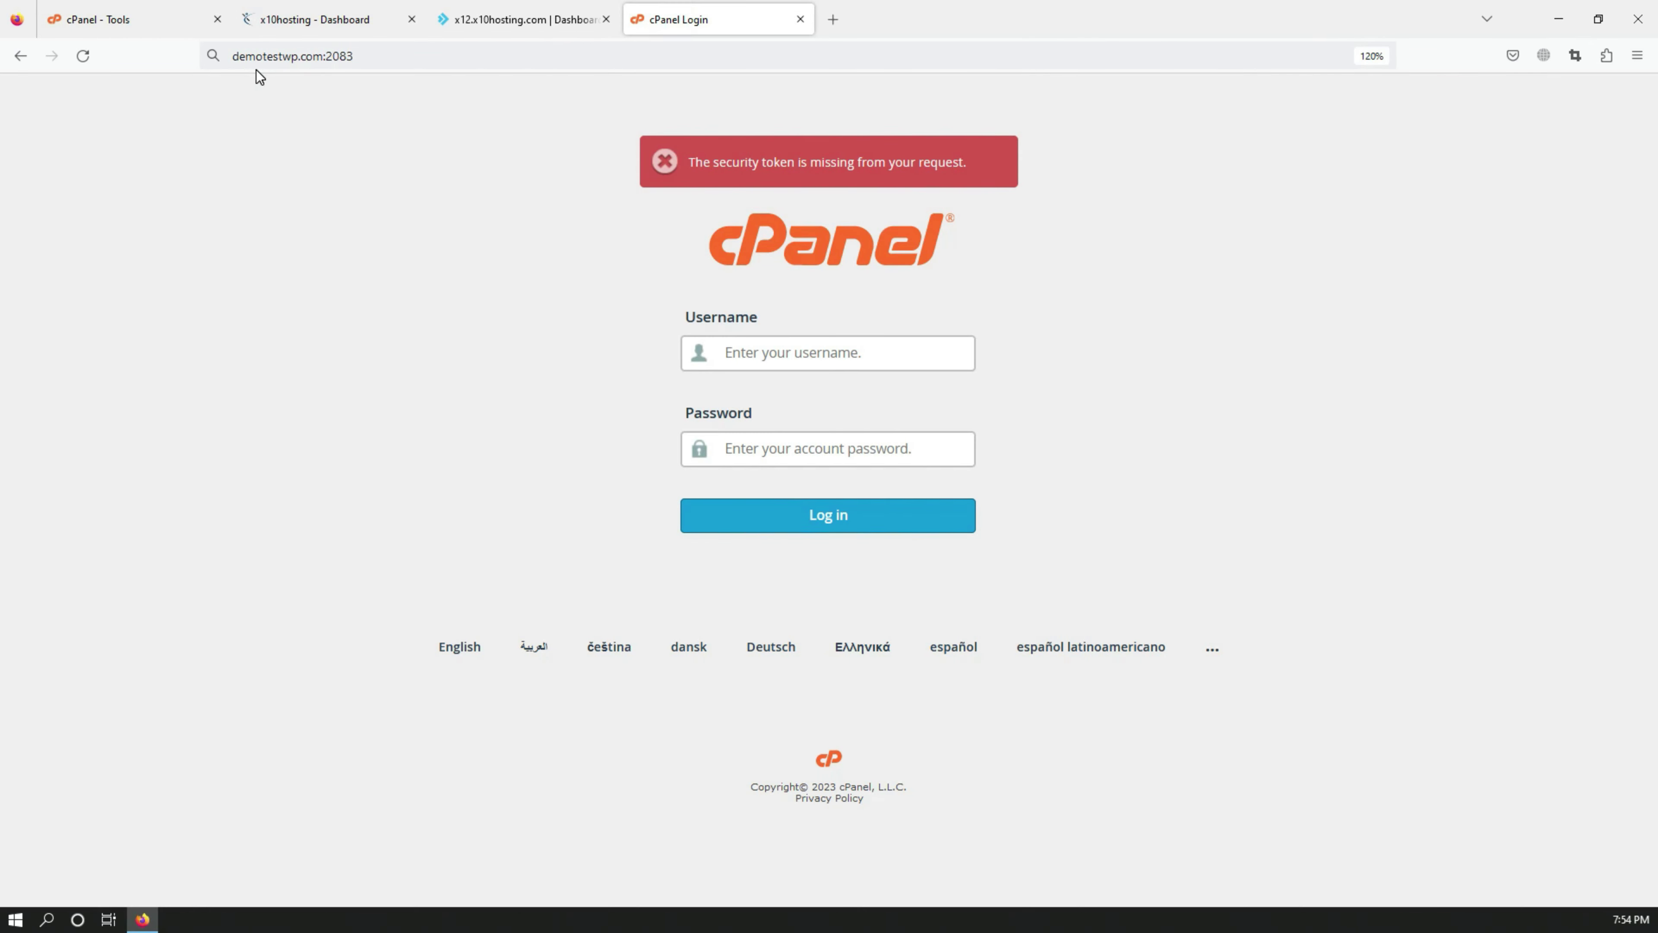
{"action": "left_click_drag", "start_coordinate": [326, 58], "coordinate": [362, 58]}
{"action": "left_click", "coordinate": [364, 57]}
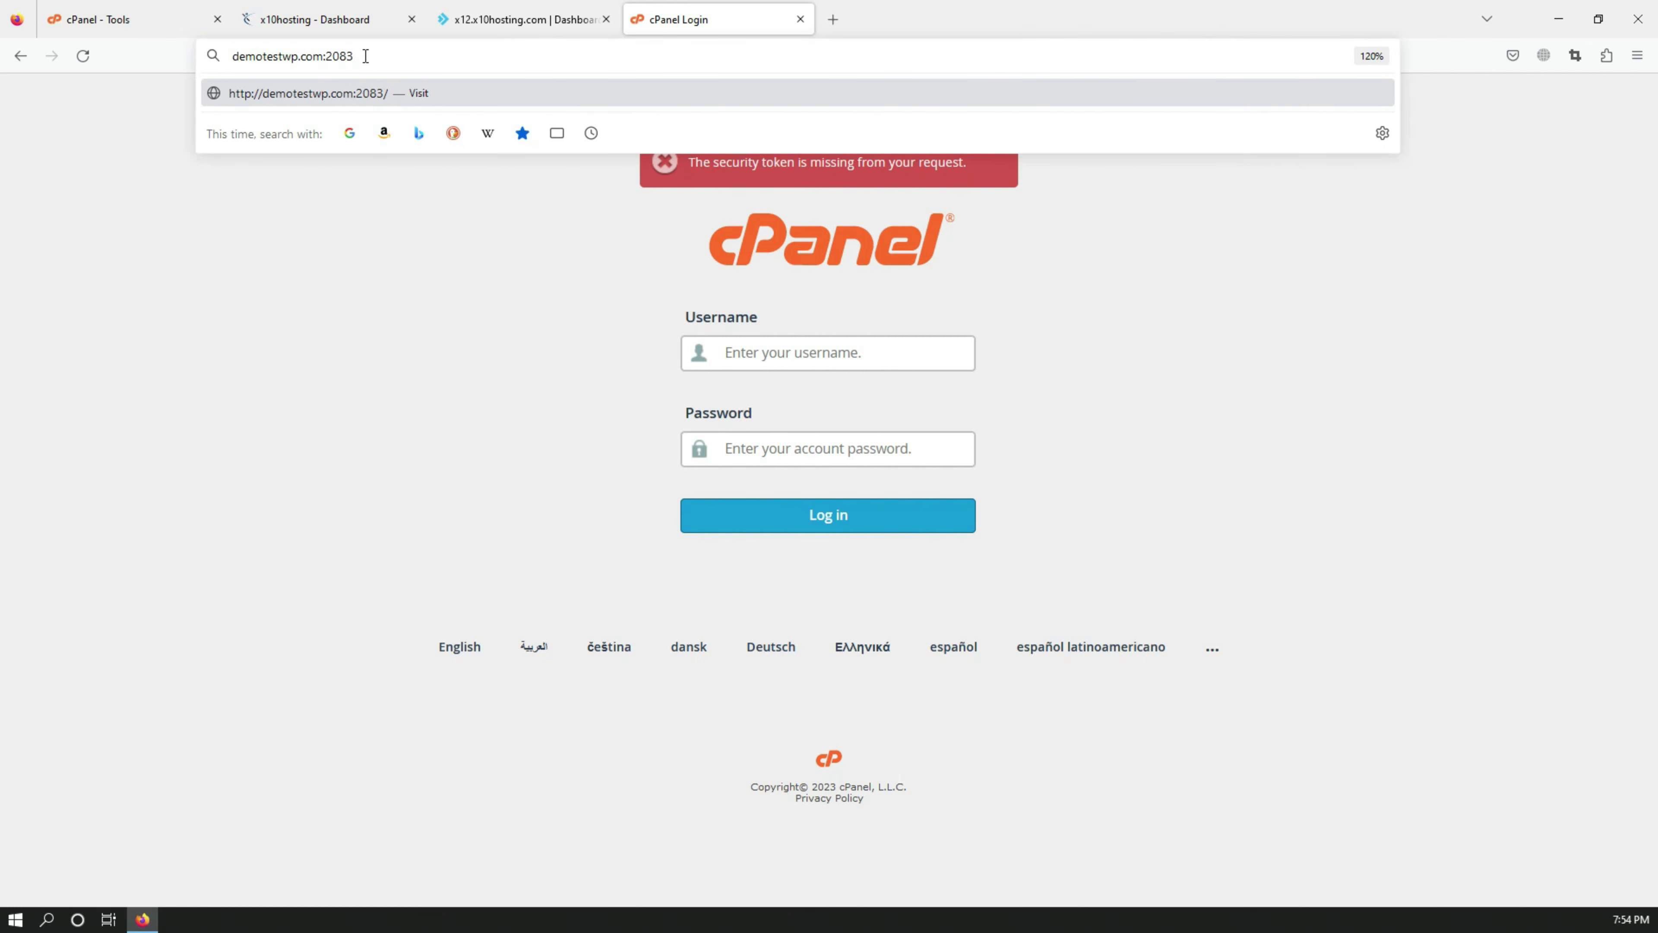
{"action": "left_click", "coordinate": [992, 292]}
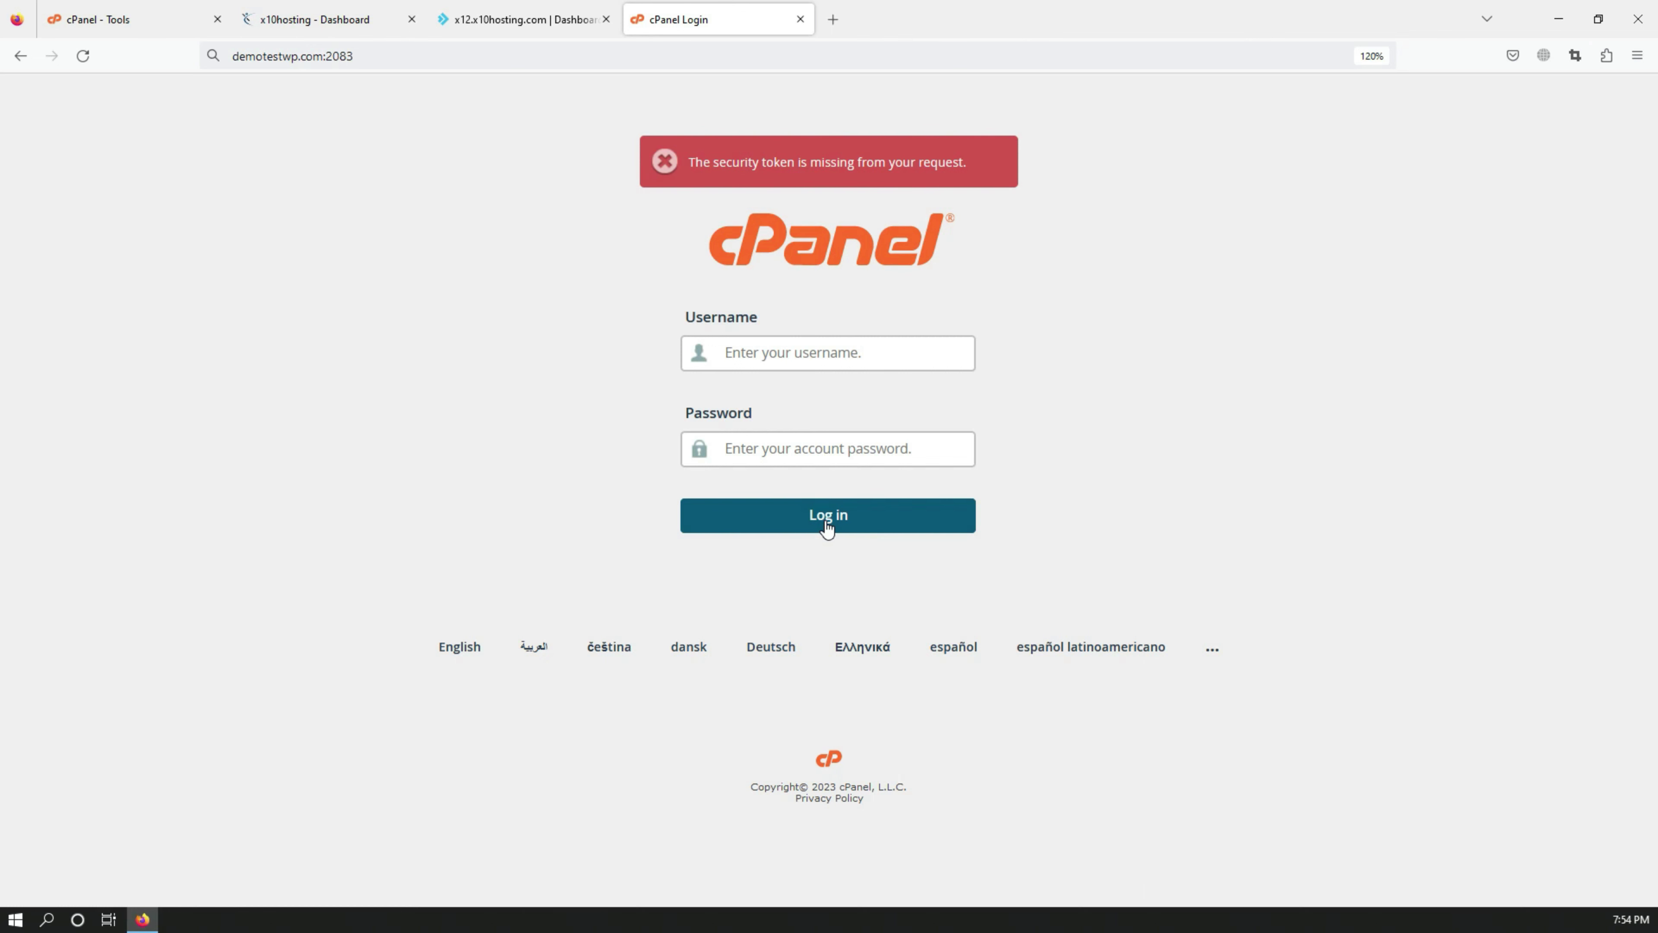
Step: Review the hosting service on the x10hosting dashboard and view its control panel at x12.x10hosting.com
{"action": "left_click", "coordinate": [74, 19]}
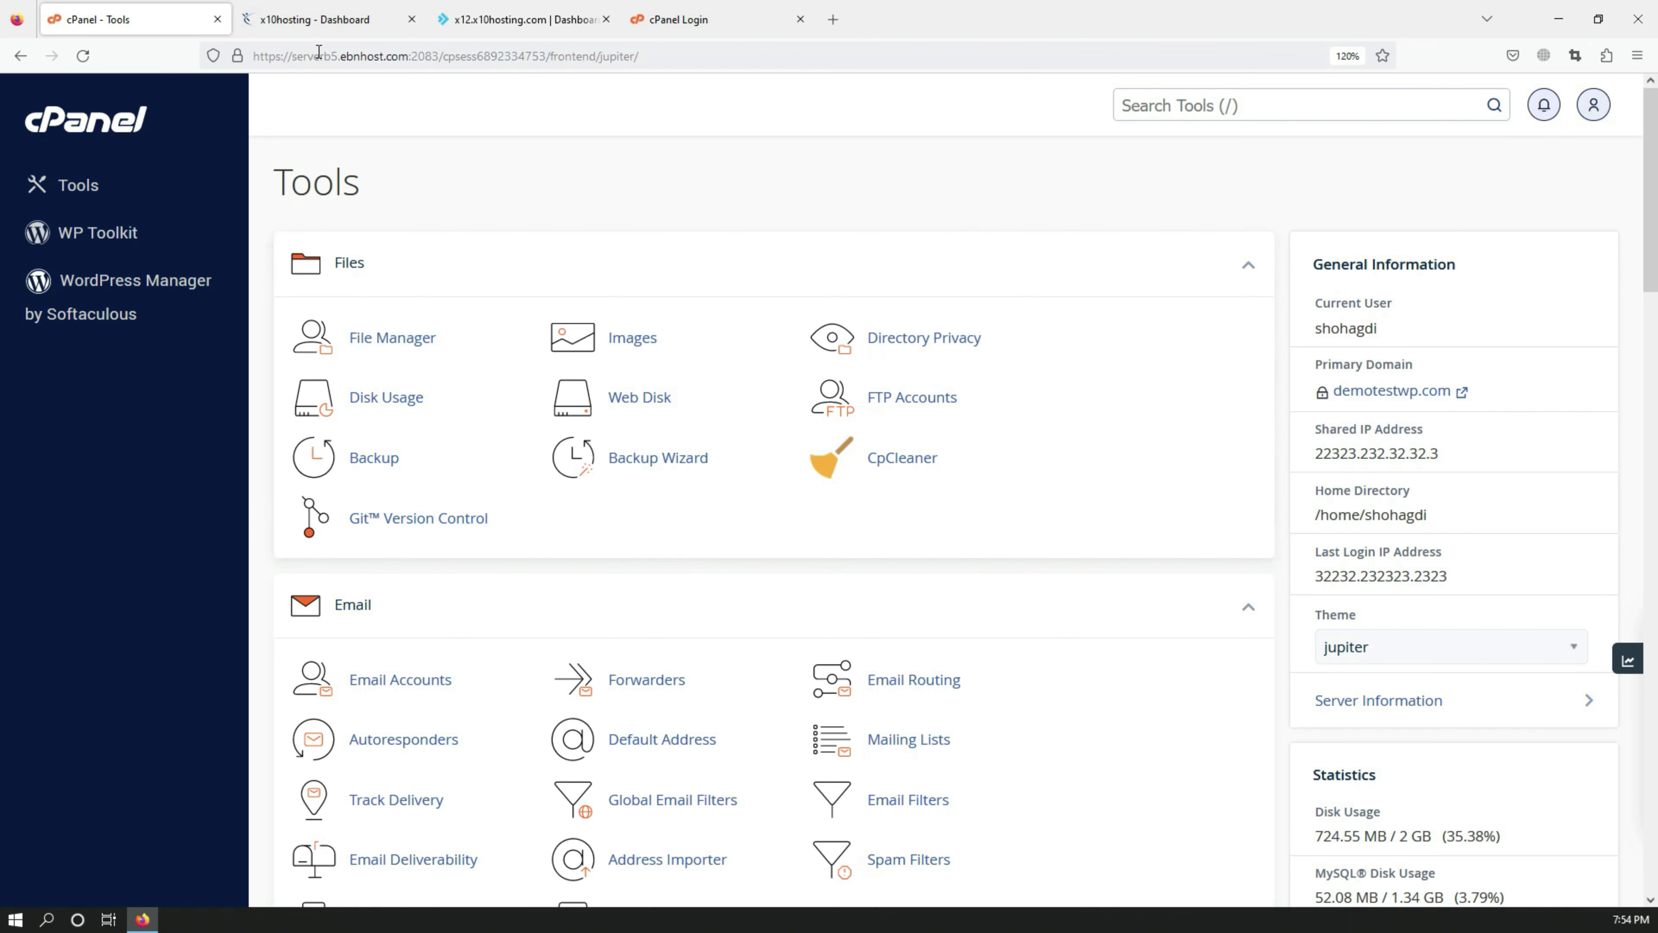
{"action": "left_click", "coordinate": [317, 29]}
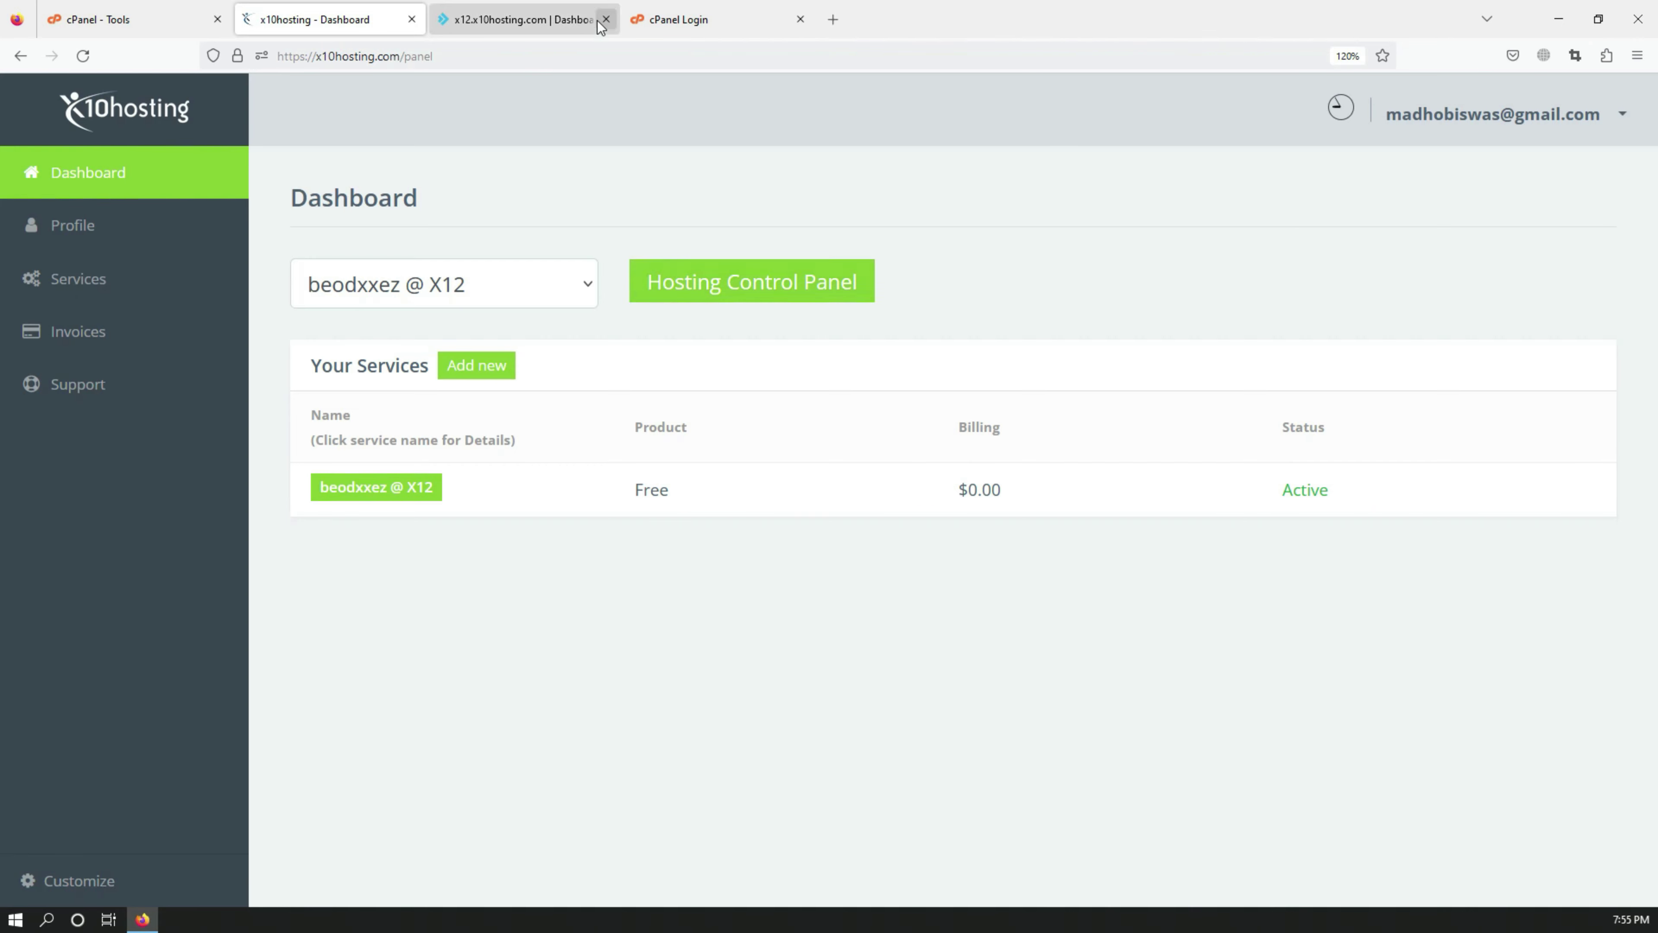
{"action": "left_click", "coordinate": [543, 20]}
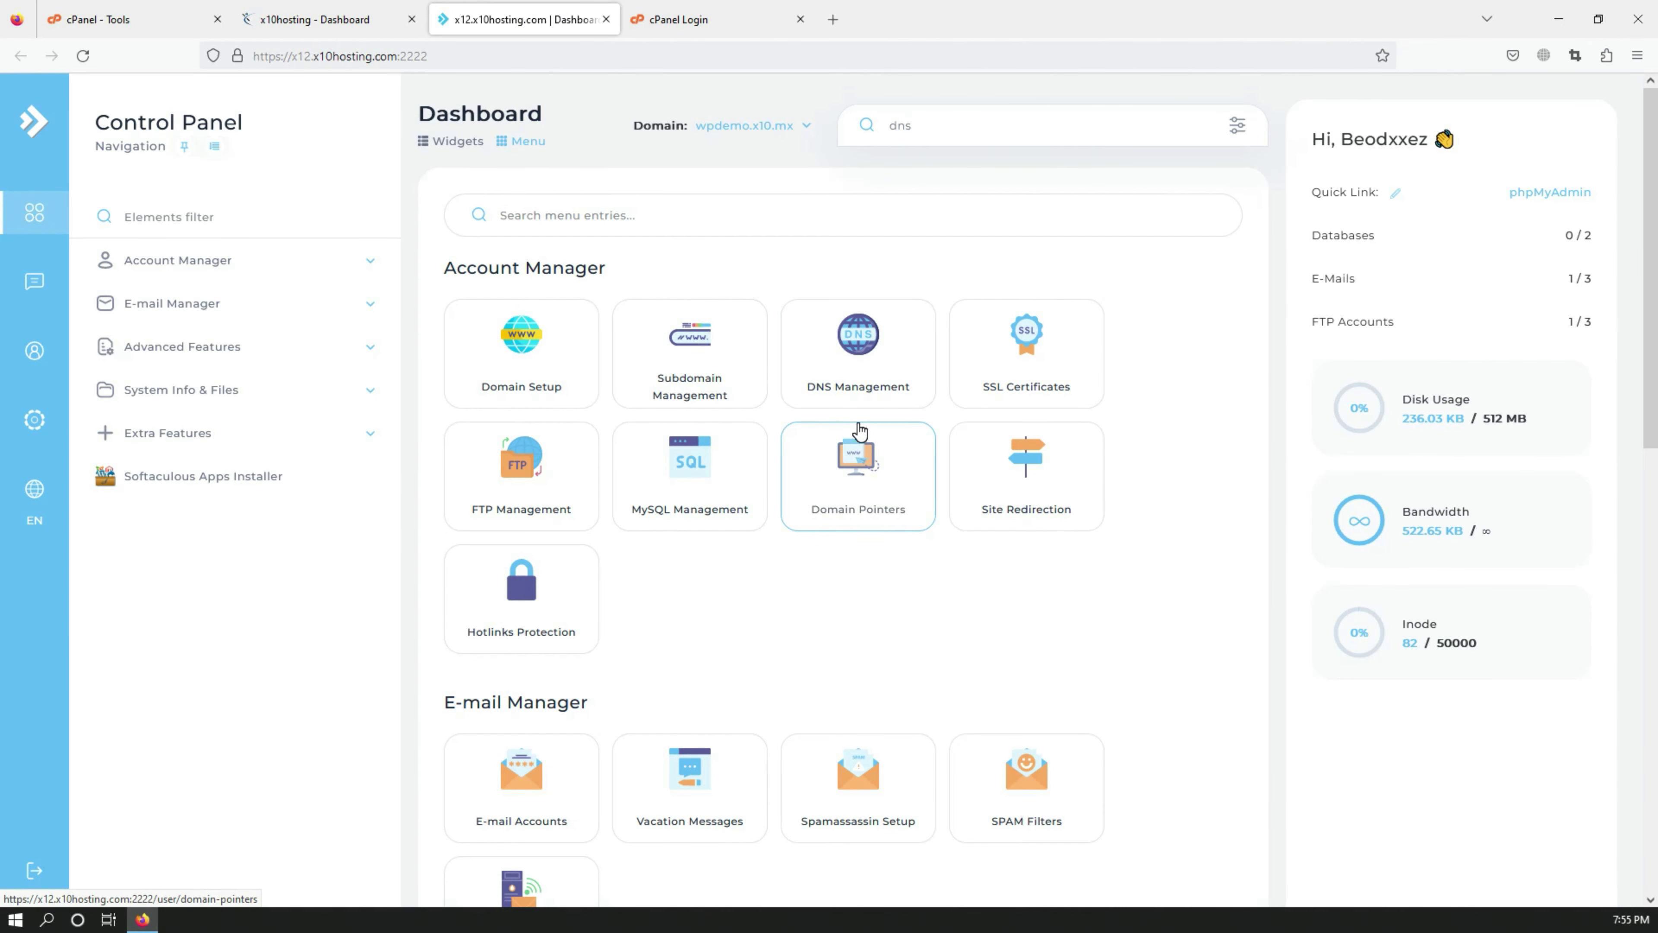
Step: Compare the tool layout of the cPanel Tools page with the x10hosting control panel's Account Manager and E-mail Manager sections
{"action": "left_click", "coordinate": [140, 21]}
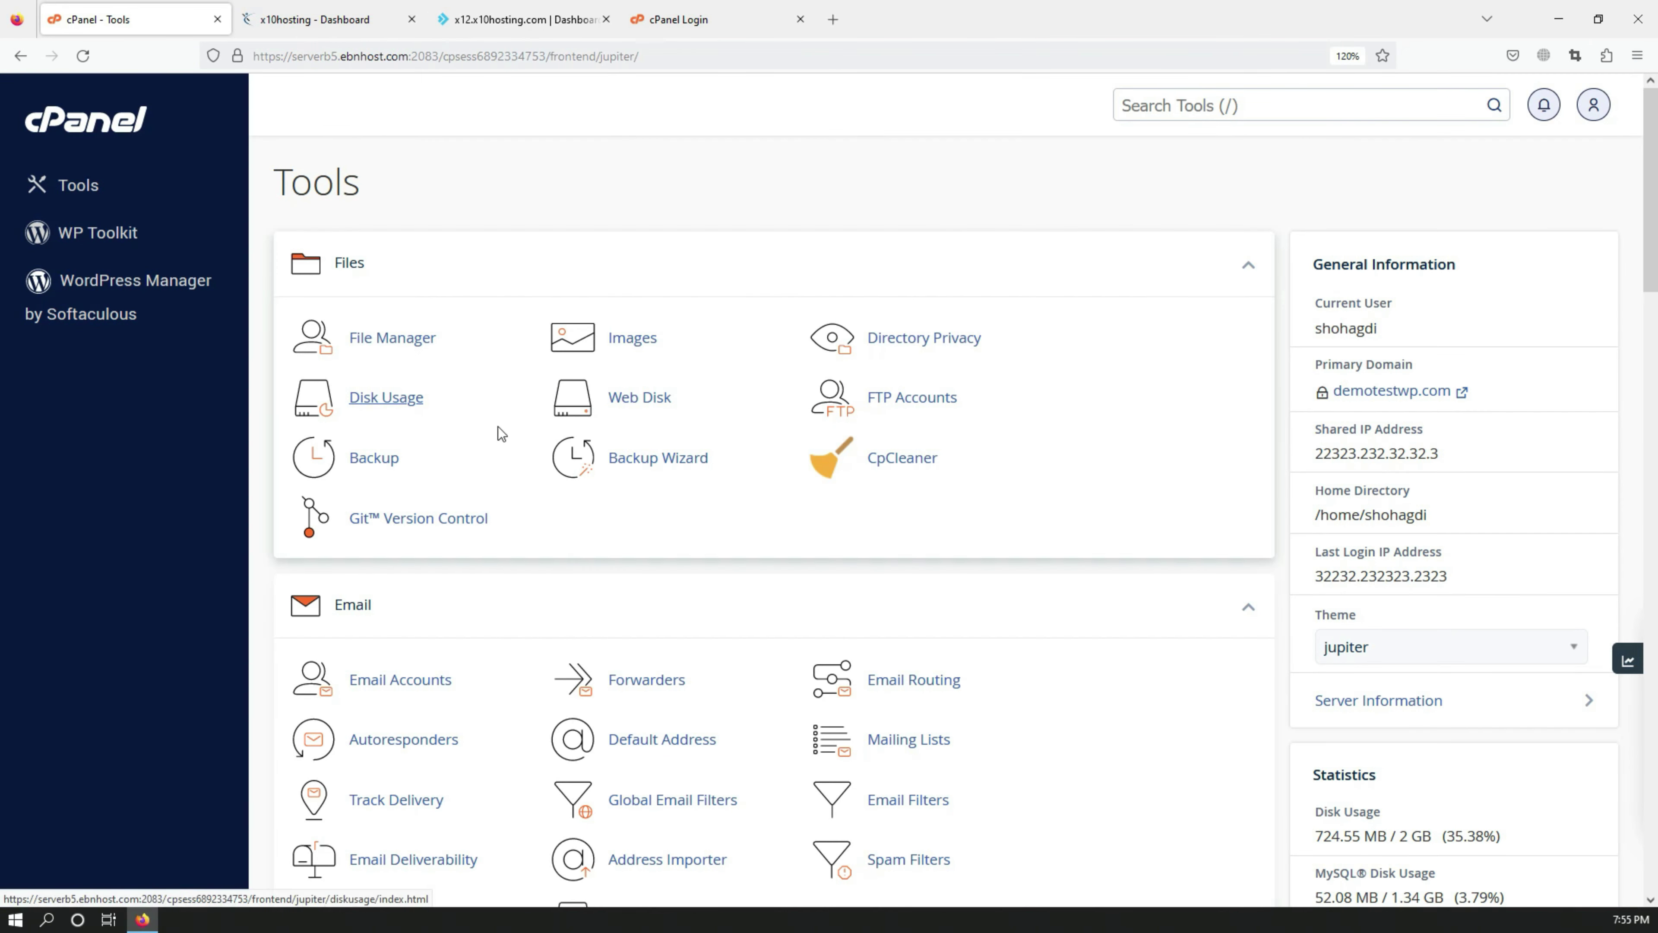
{"action": "scroll", "coordinate": [611, 584], "scroll_direction": "down", "scroll_amount": 5}
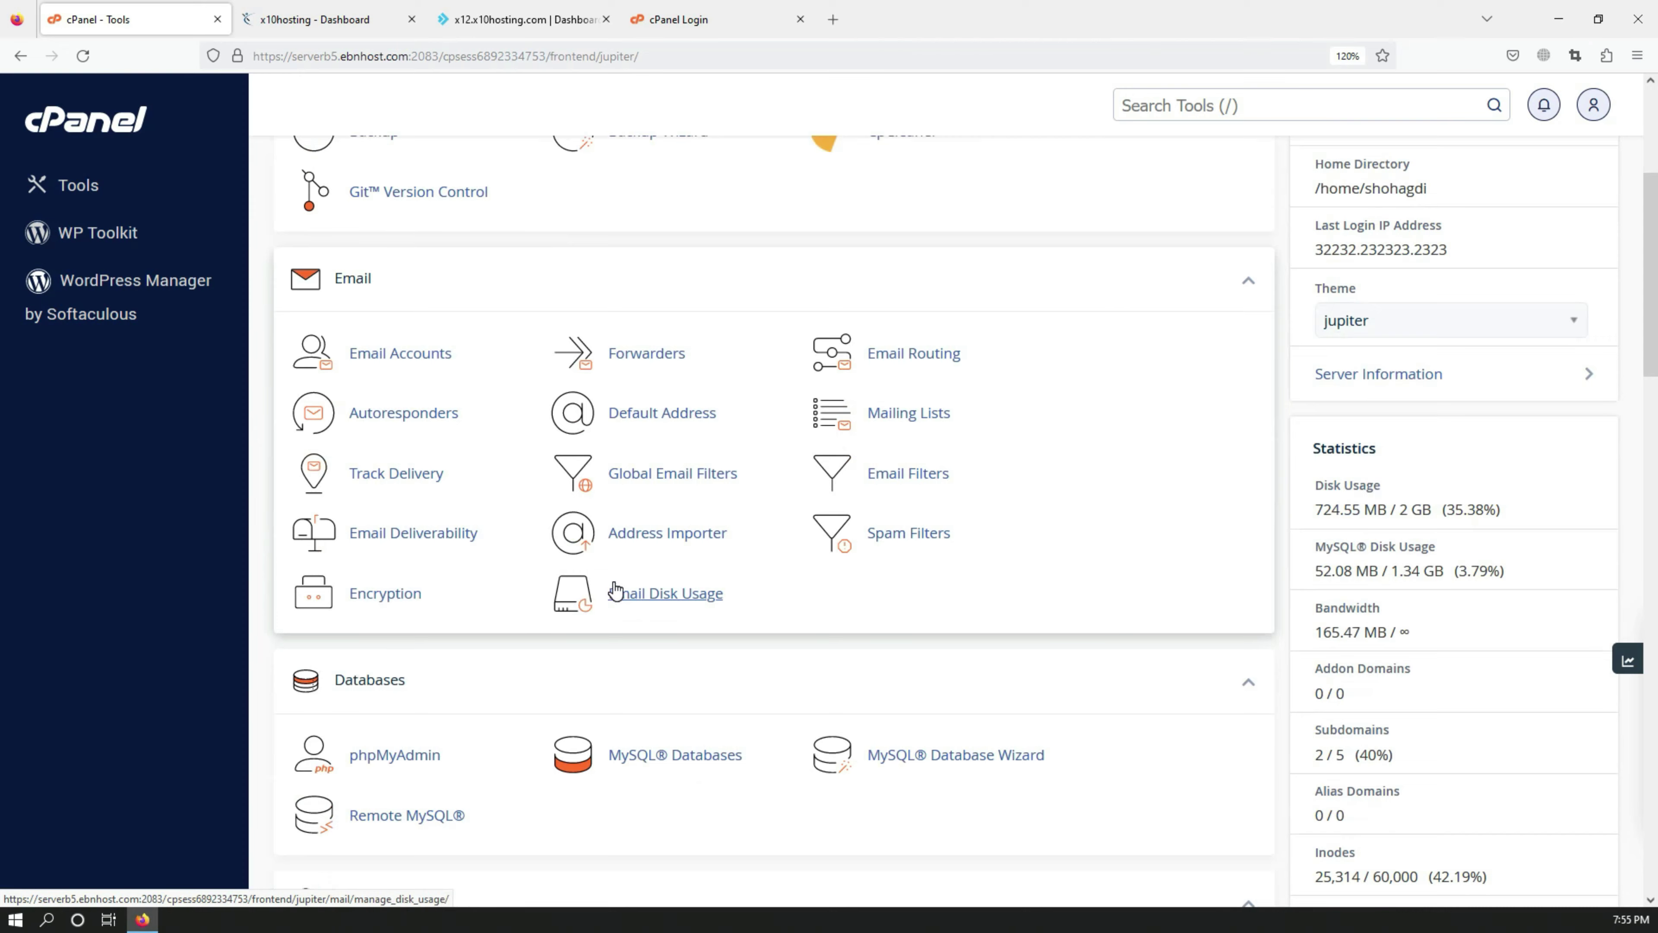
{"action": "scroll", "coordinate": [614, 581], "scroll_direction": "up", "scroll_amount": 5}
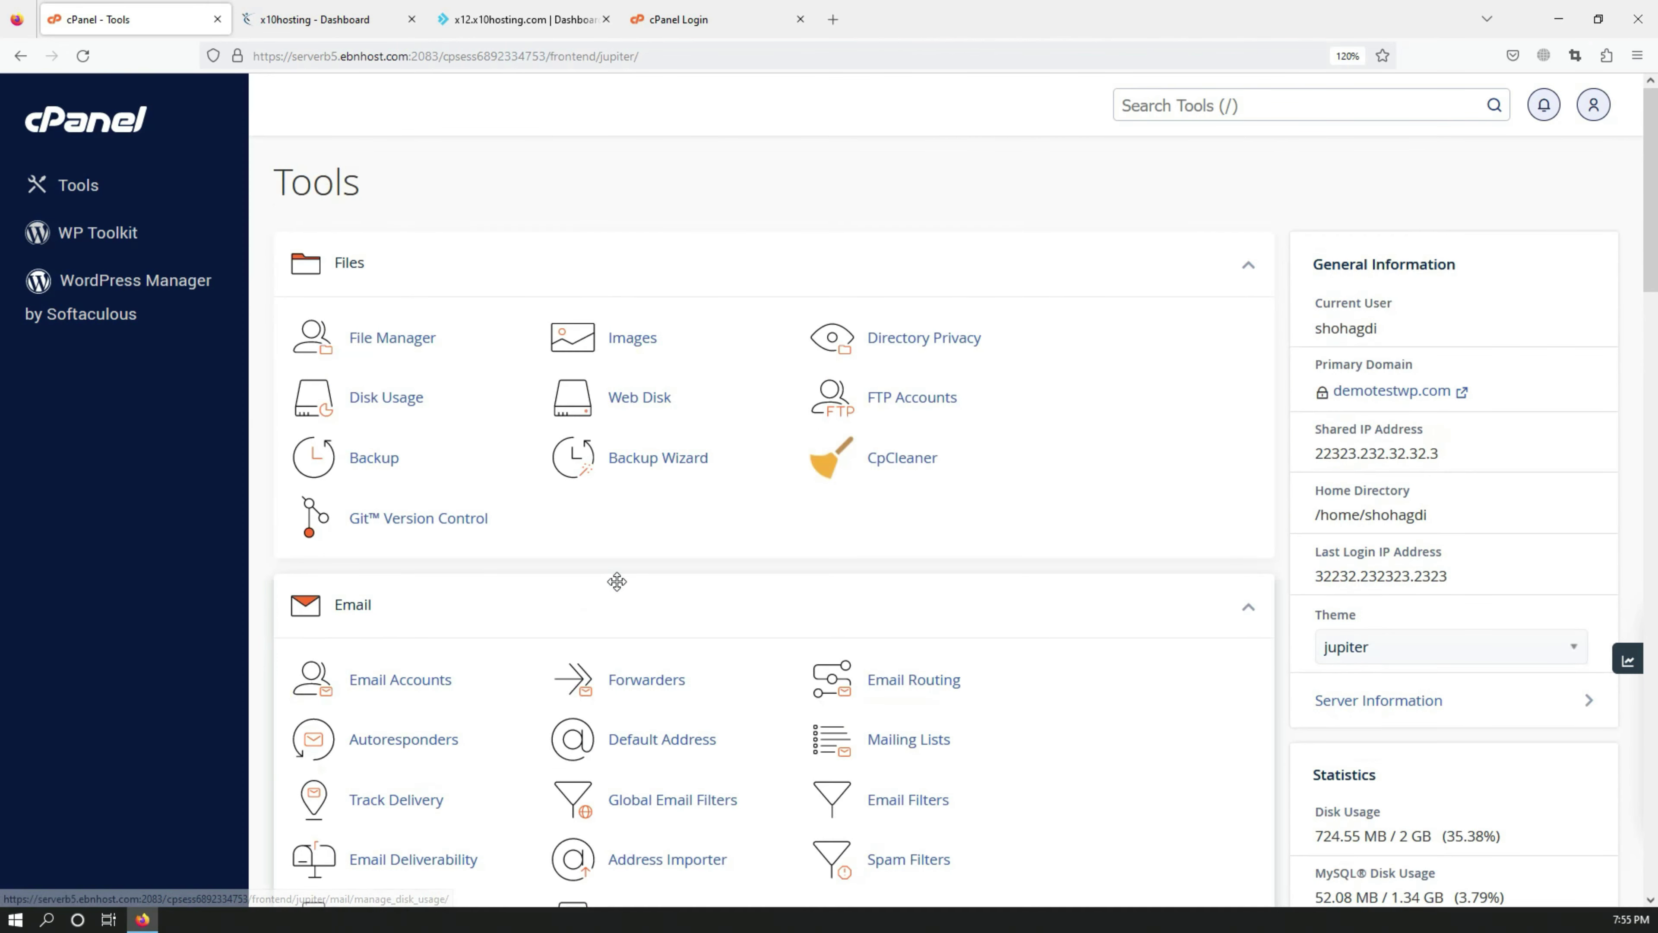
{"action": "left_click", "coordinate": [491, 8]}
{"action": "scroll", "coordinate": [669, 585], "scroll_direction": "down", "scroll_amount": 5}
{"action": "scroll", "coordinate": [751, 578], "scroll_direction": "up", "scroll_amount": 5}
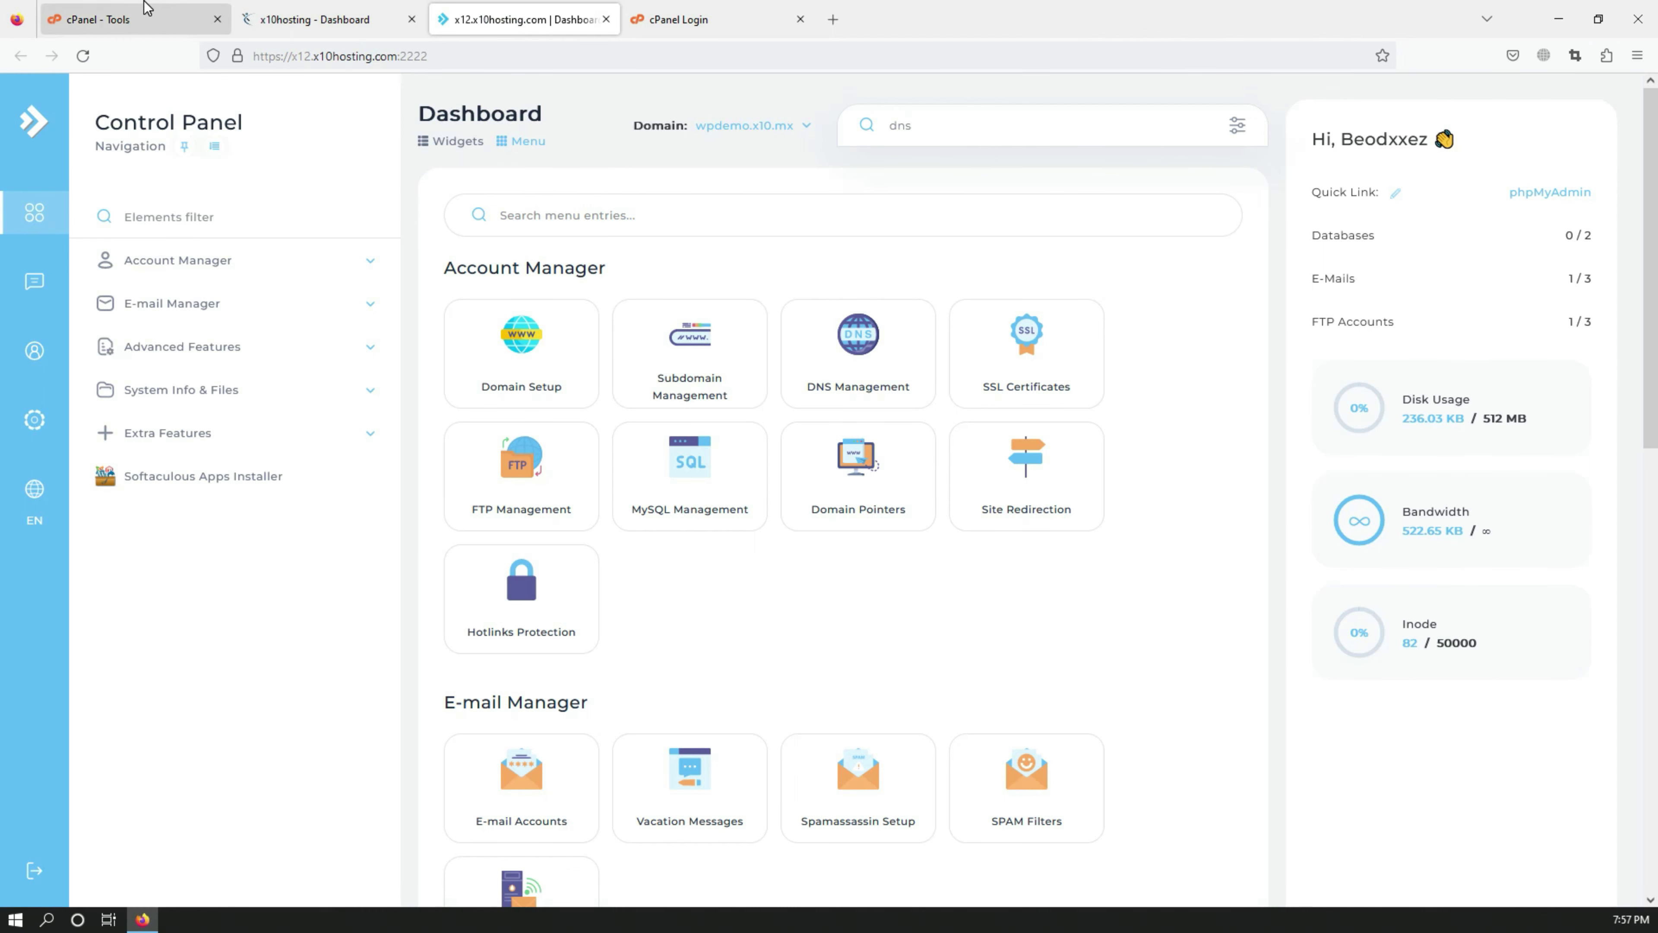
{"action": "left_click", "coordinate": [145, 8]}
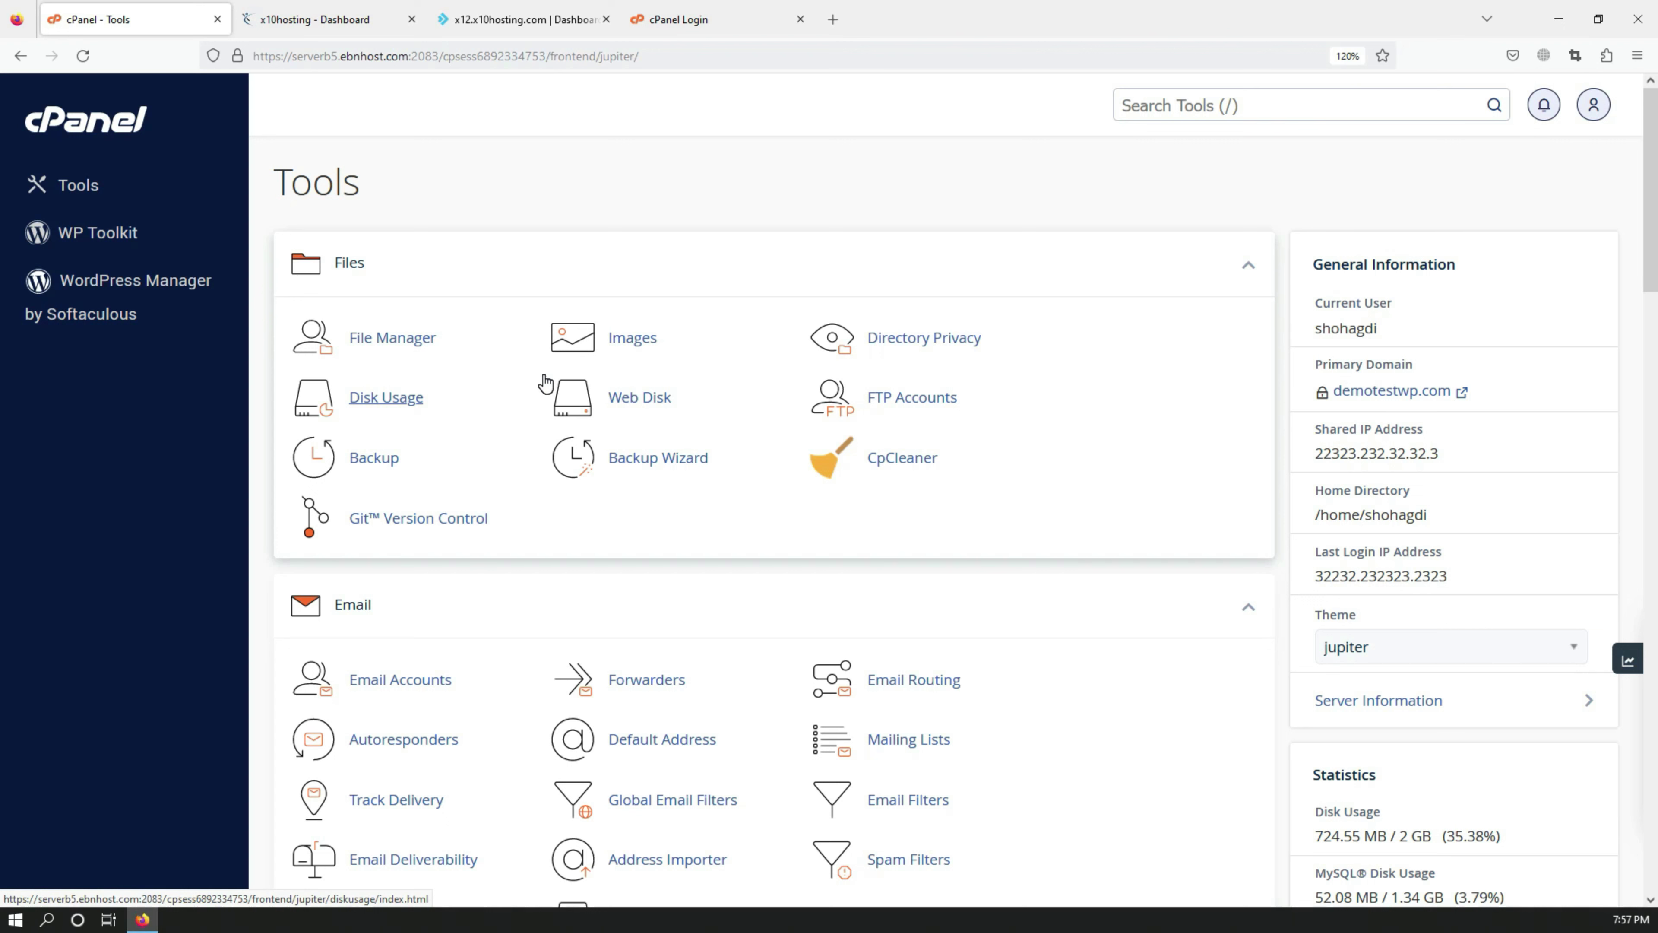
{"action": "left_click", "coordinate": [529, 19]}
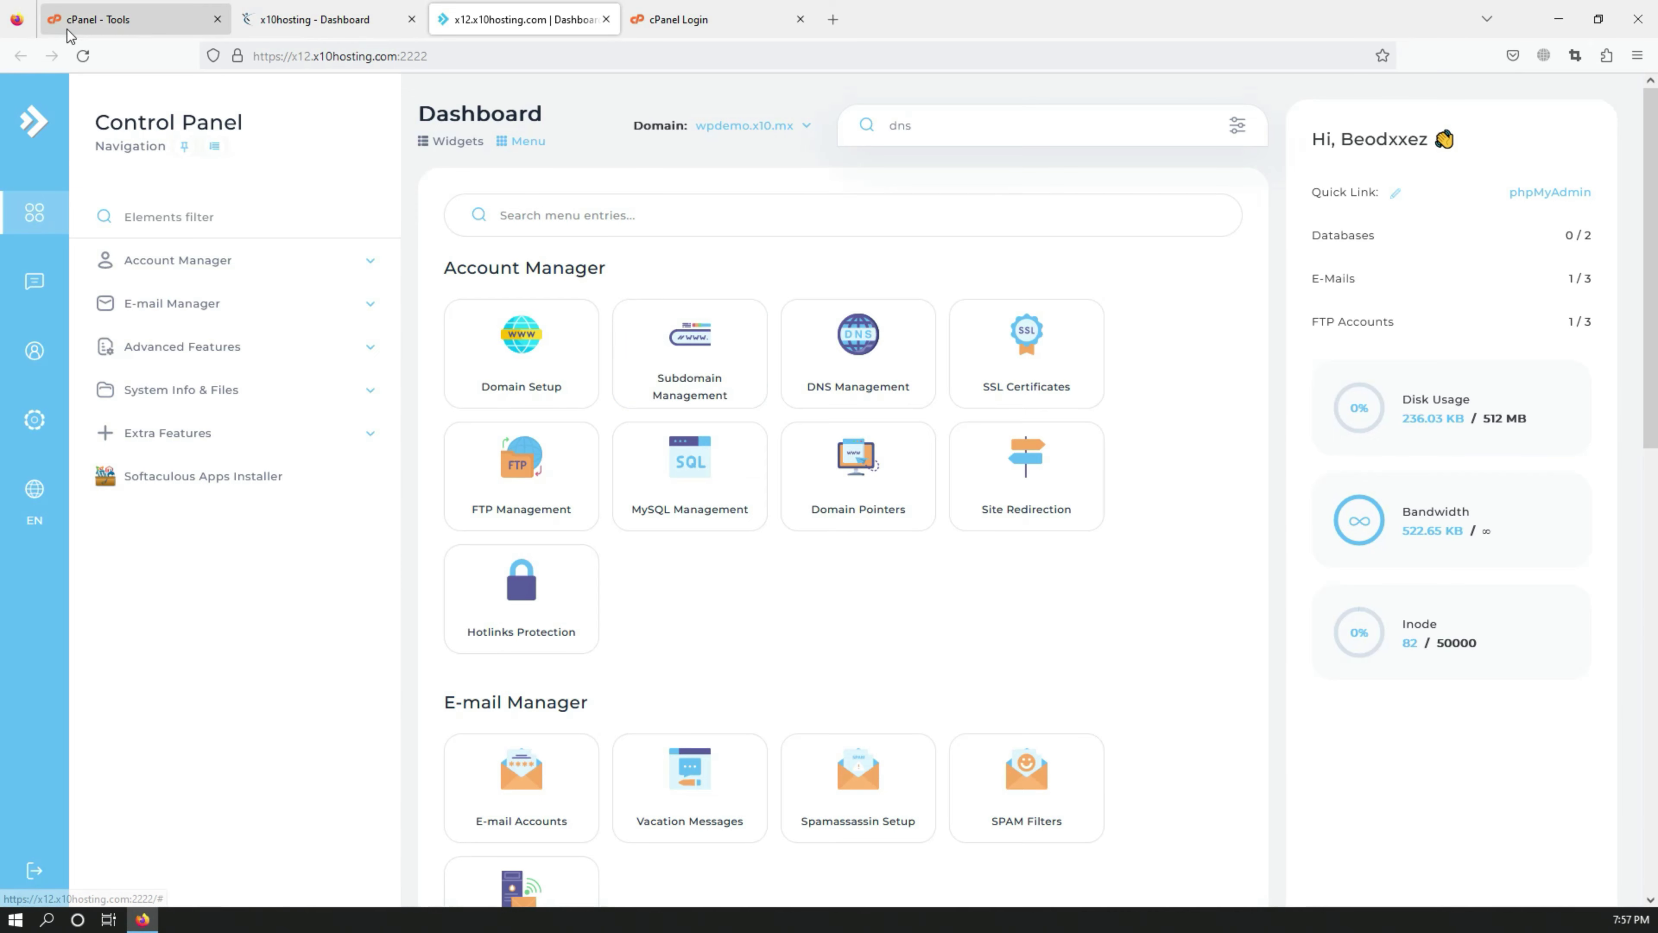
{"action": "left_click", "coordinate": [78, 19]}
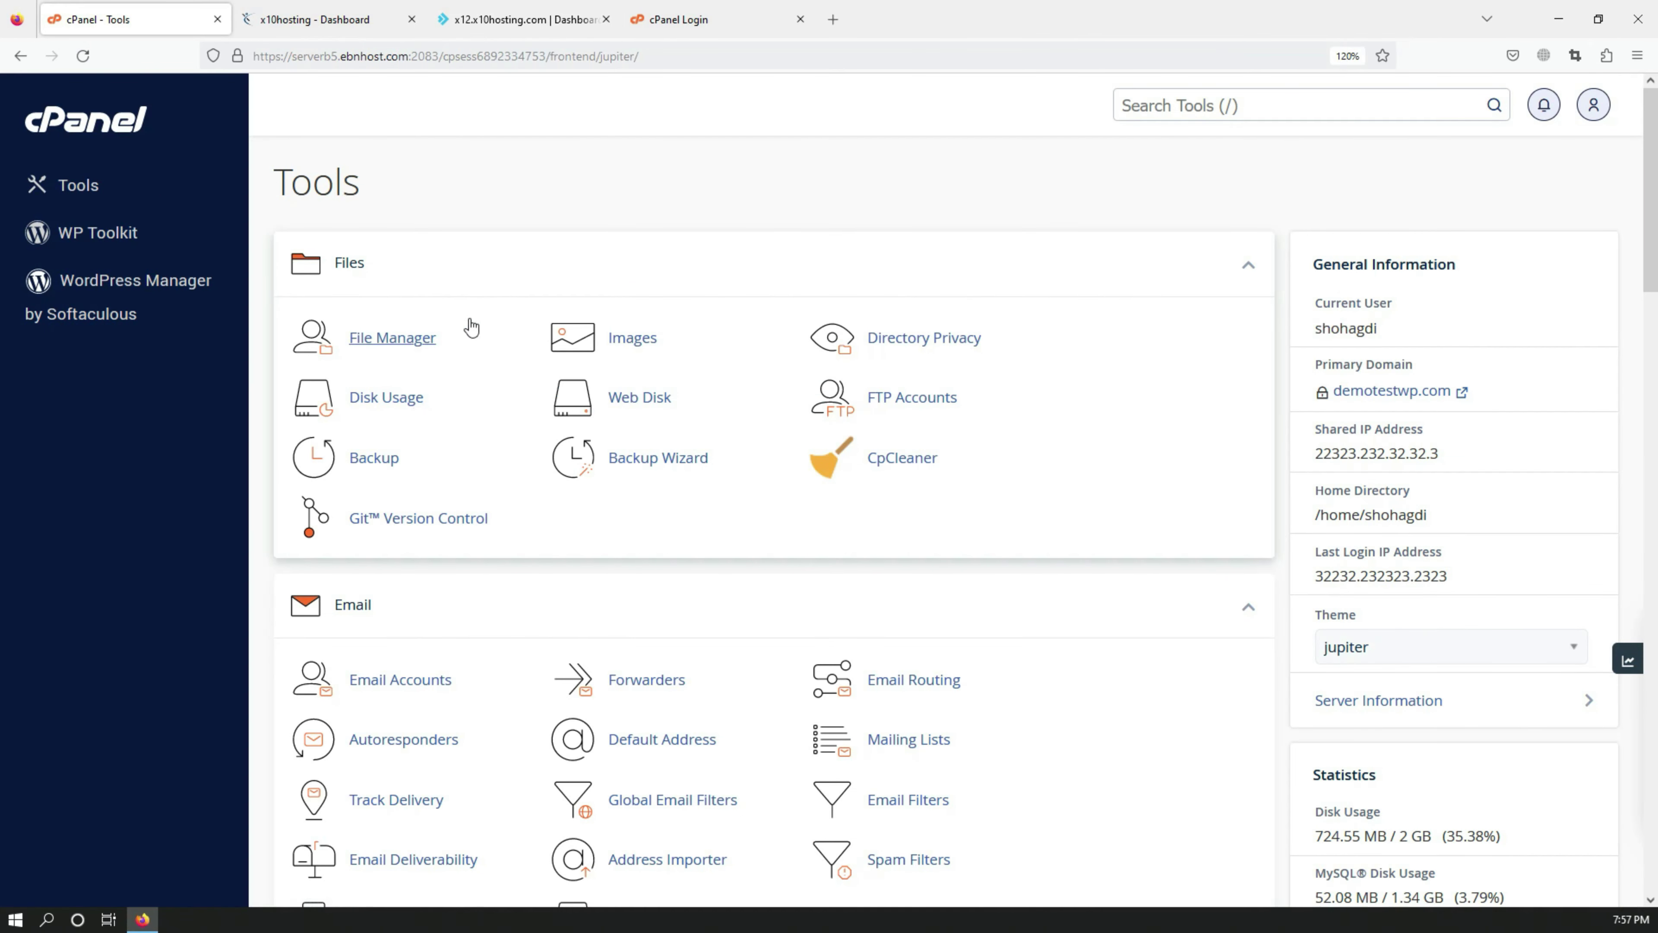
{"action": "left_click", "coordinate": [508, 29]}
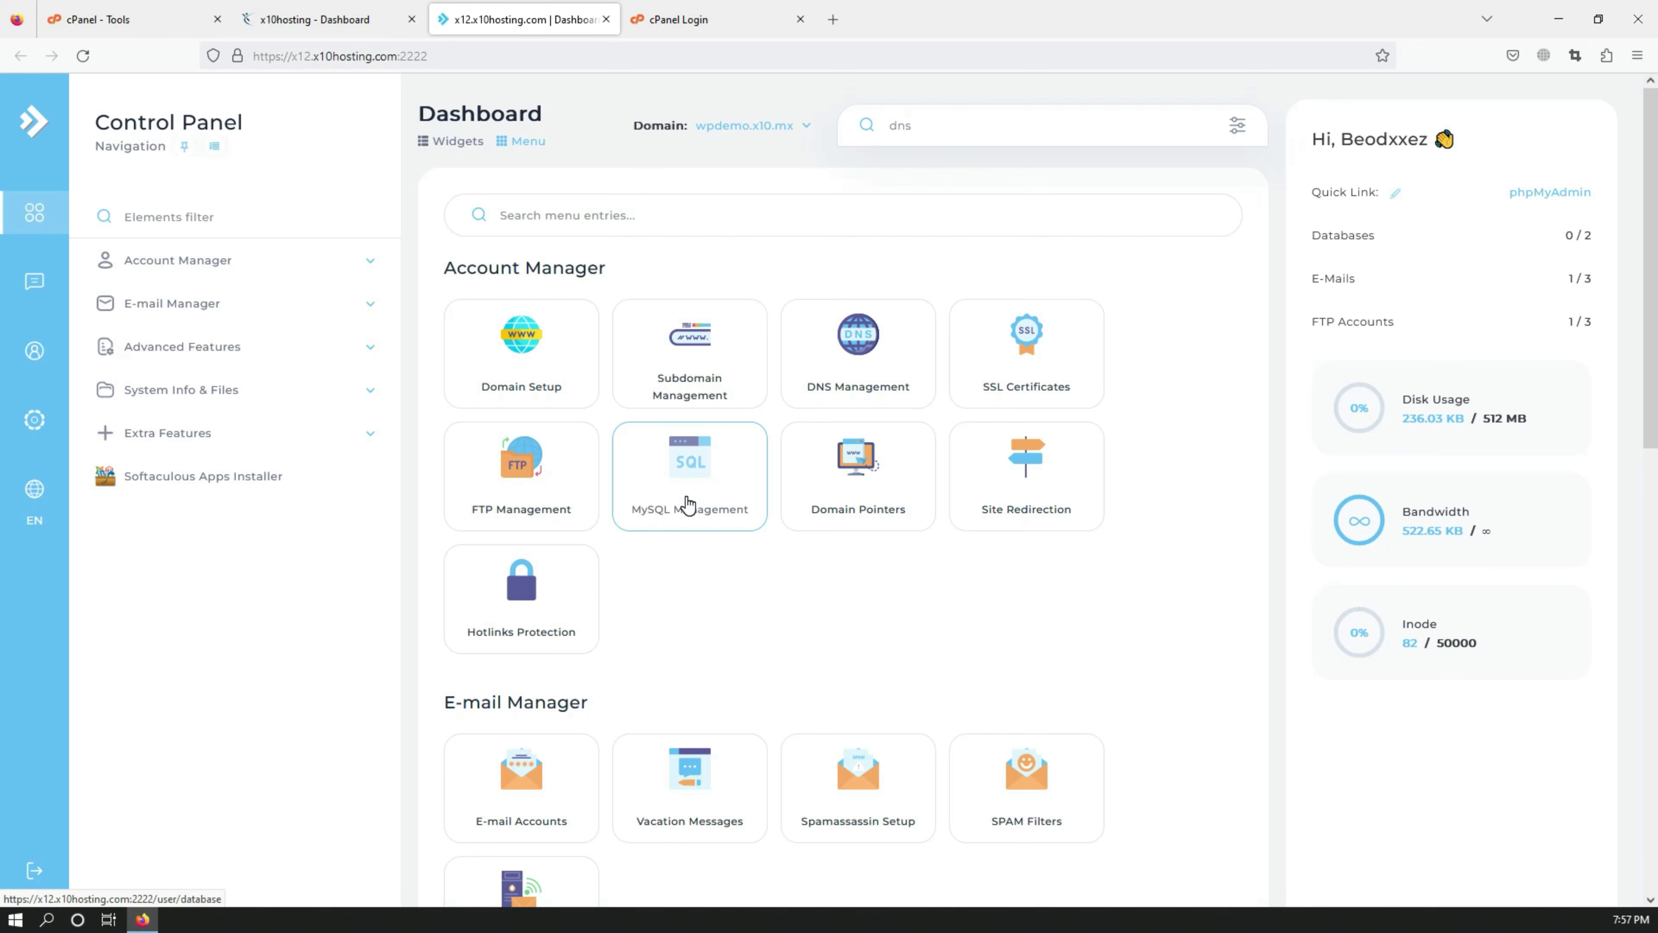
{"action": "left_click", "coordinate": [131, 19]}
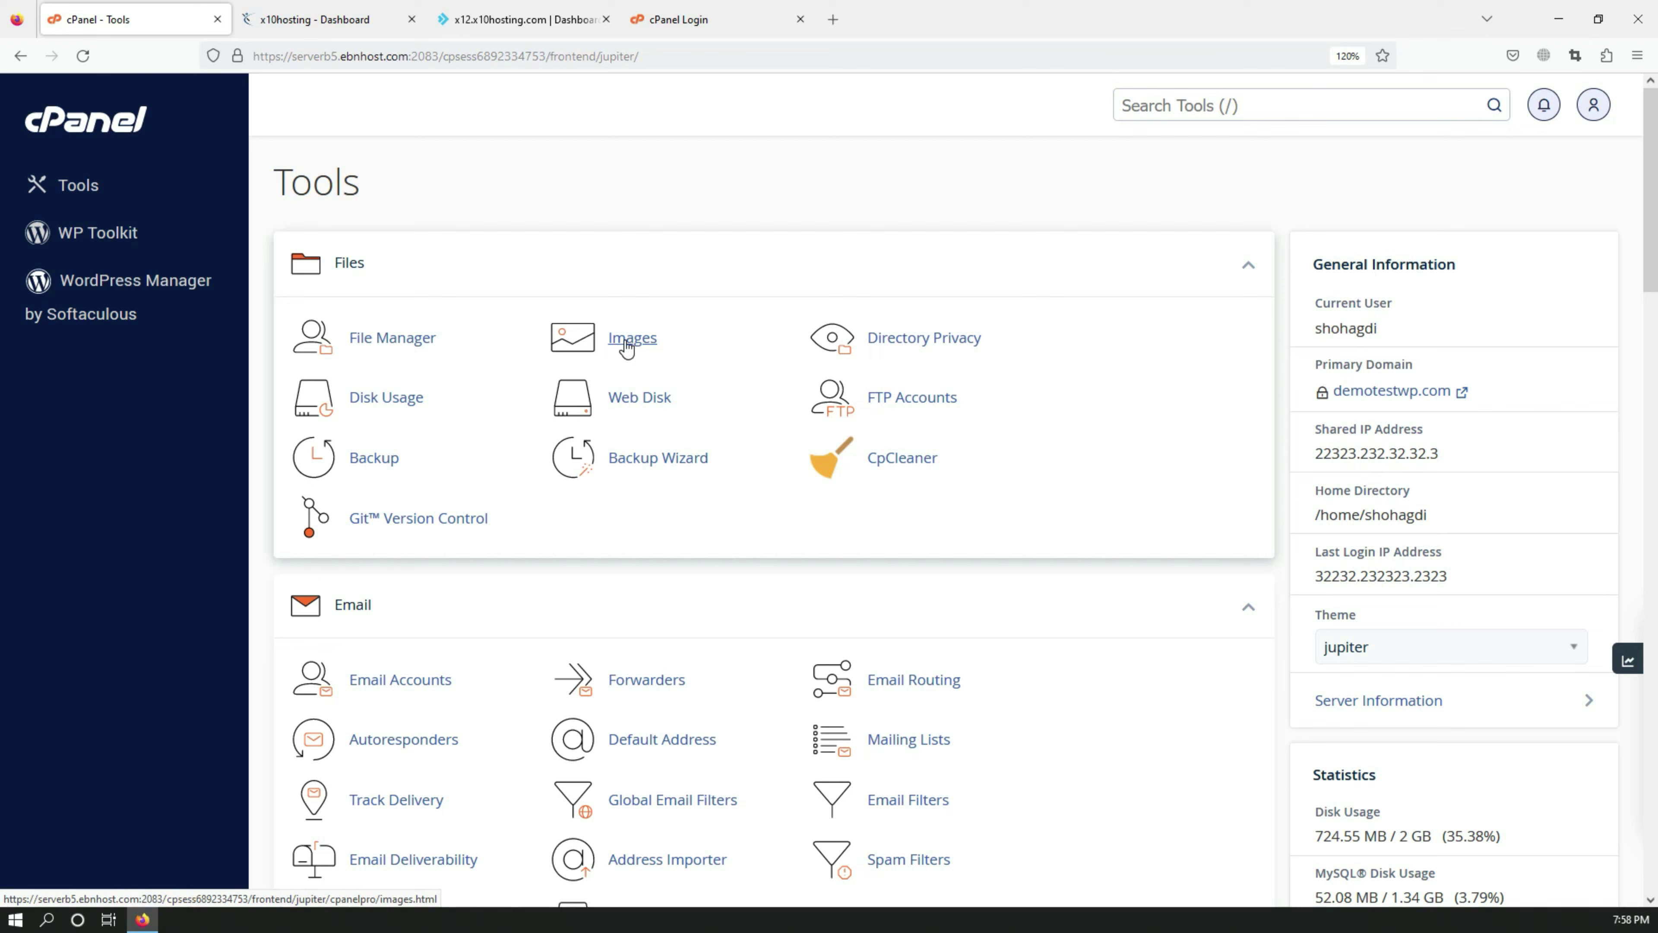
Step: Open File Manager from the System Info & Files section of the x10hosting control panel
{"action": "left_click", "coordinate": [525, 20]}
{"action": "scroll", "coordinate": [757, 449], "scroll_direction": "down", "scroll_amount": 7}
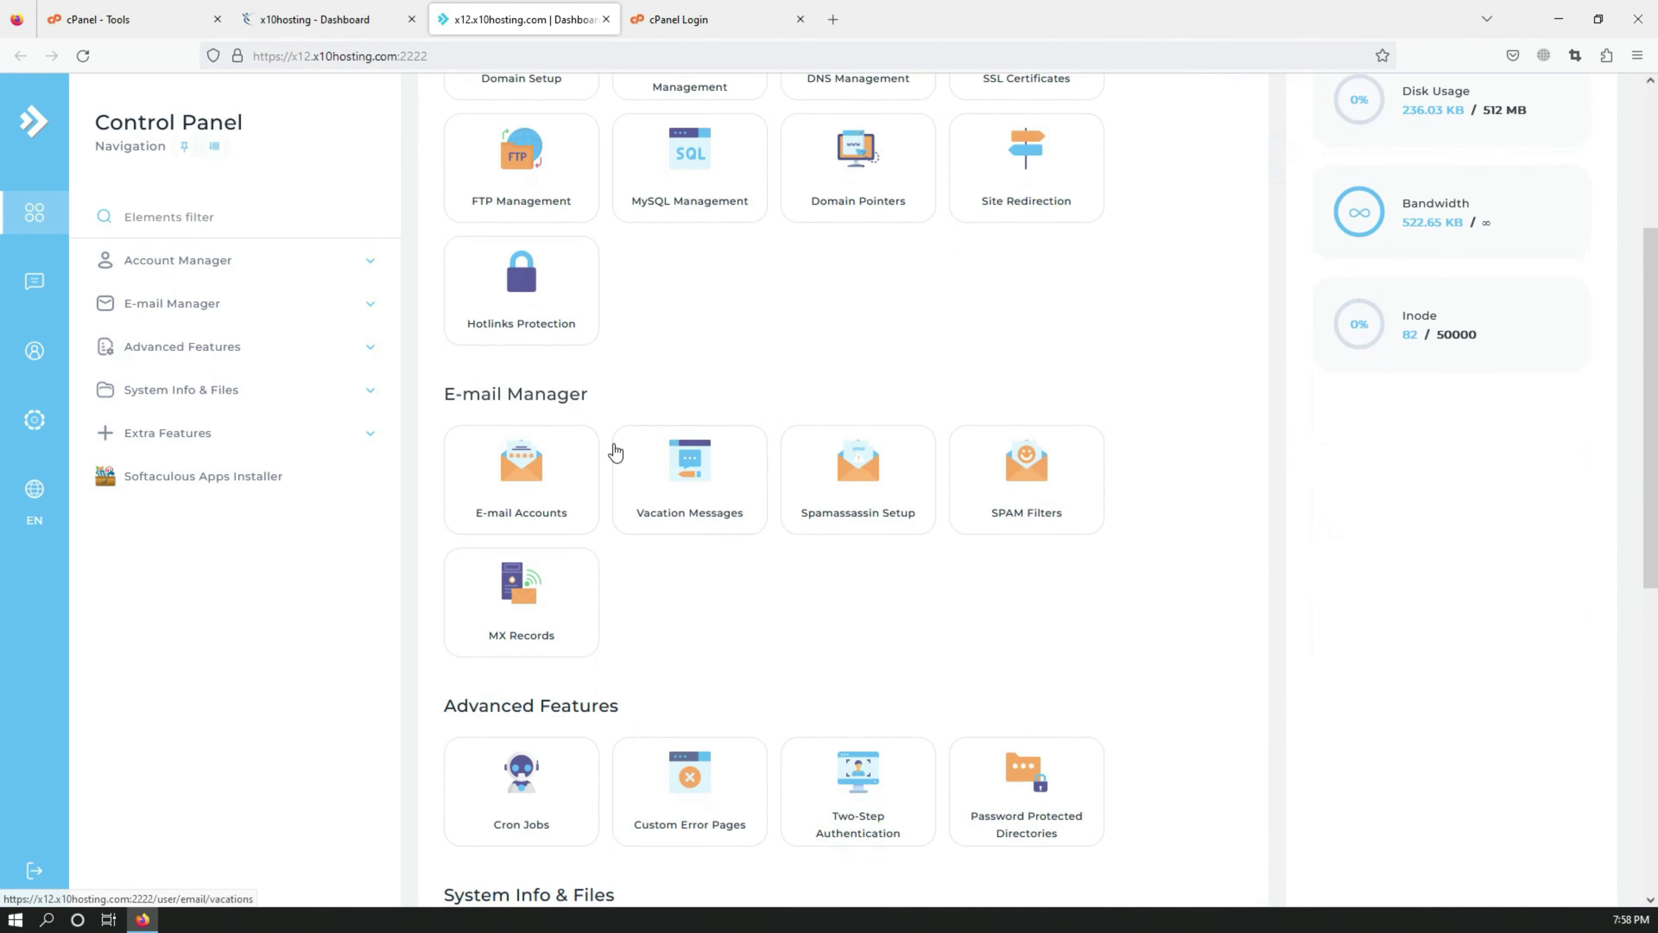
{"action": "scroll", "coordinate": [643, 449], "scroll_direction": "down", "scroll_amount": 4}
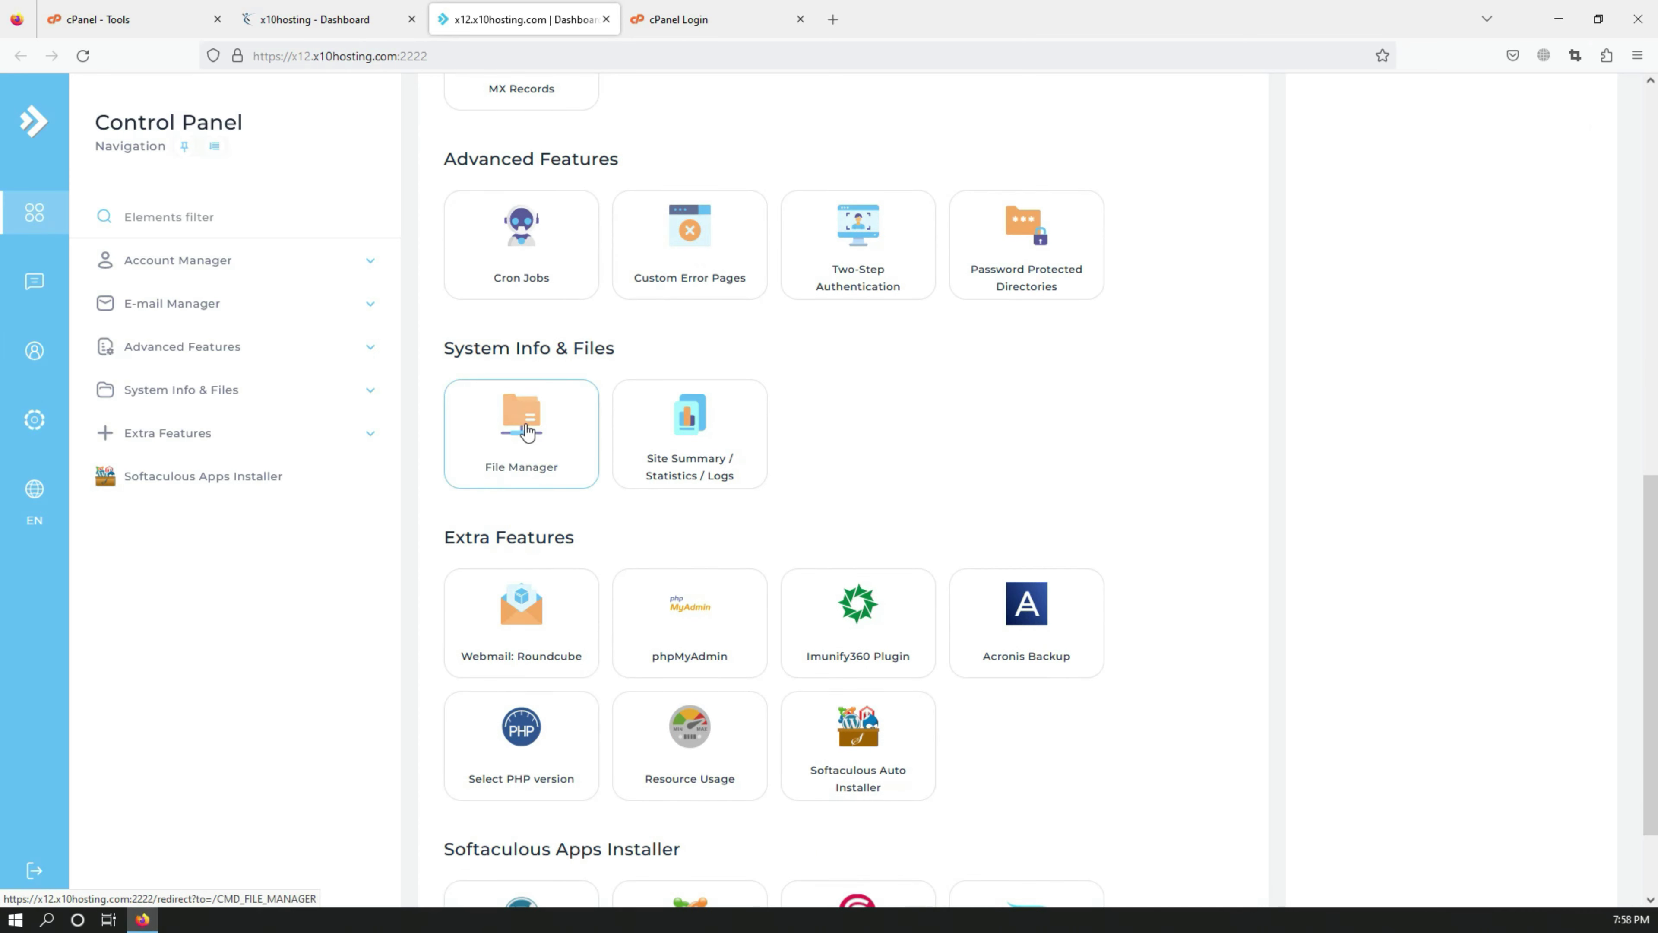
{"action": "left_click", "coordinate": [527, 432]}
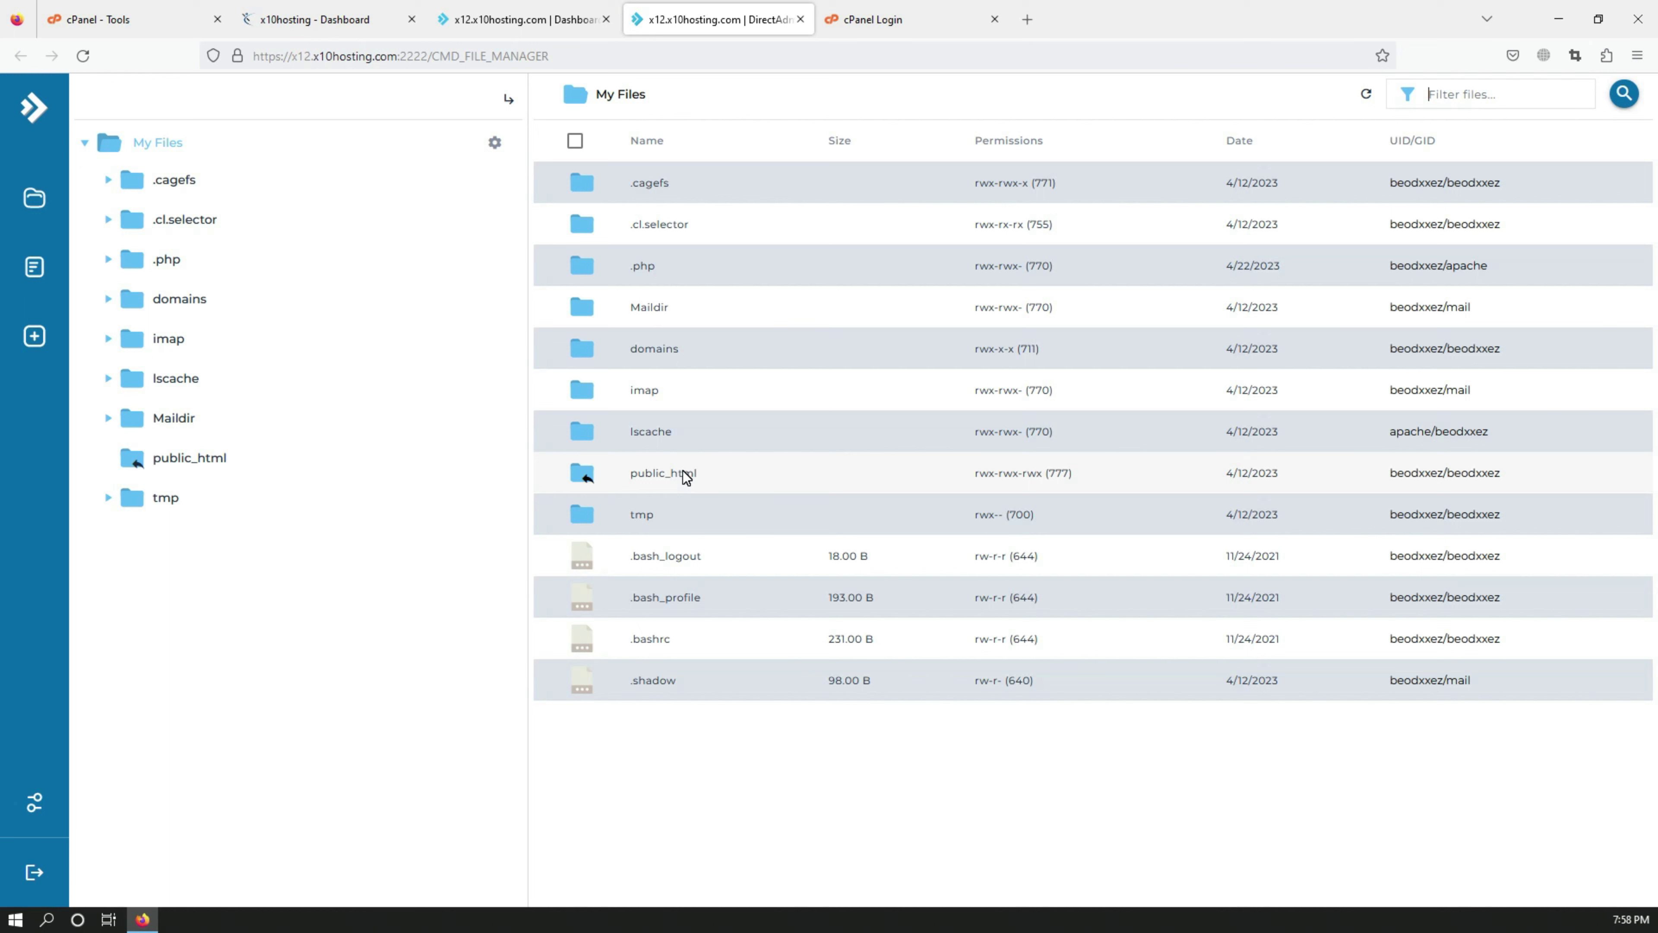
Step: Return to the cPanel Tools page and examine the tools in its Files section
{"action": "left_click", "coordinate": [77, 21]}
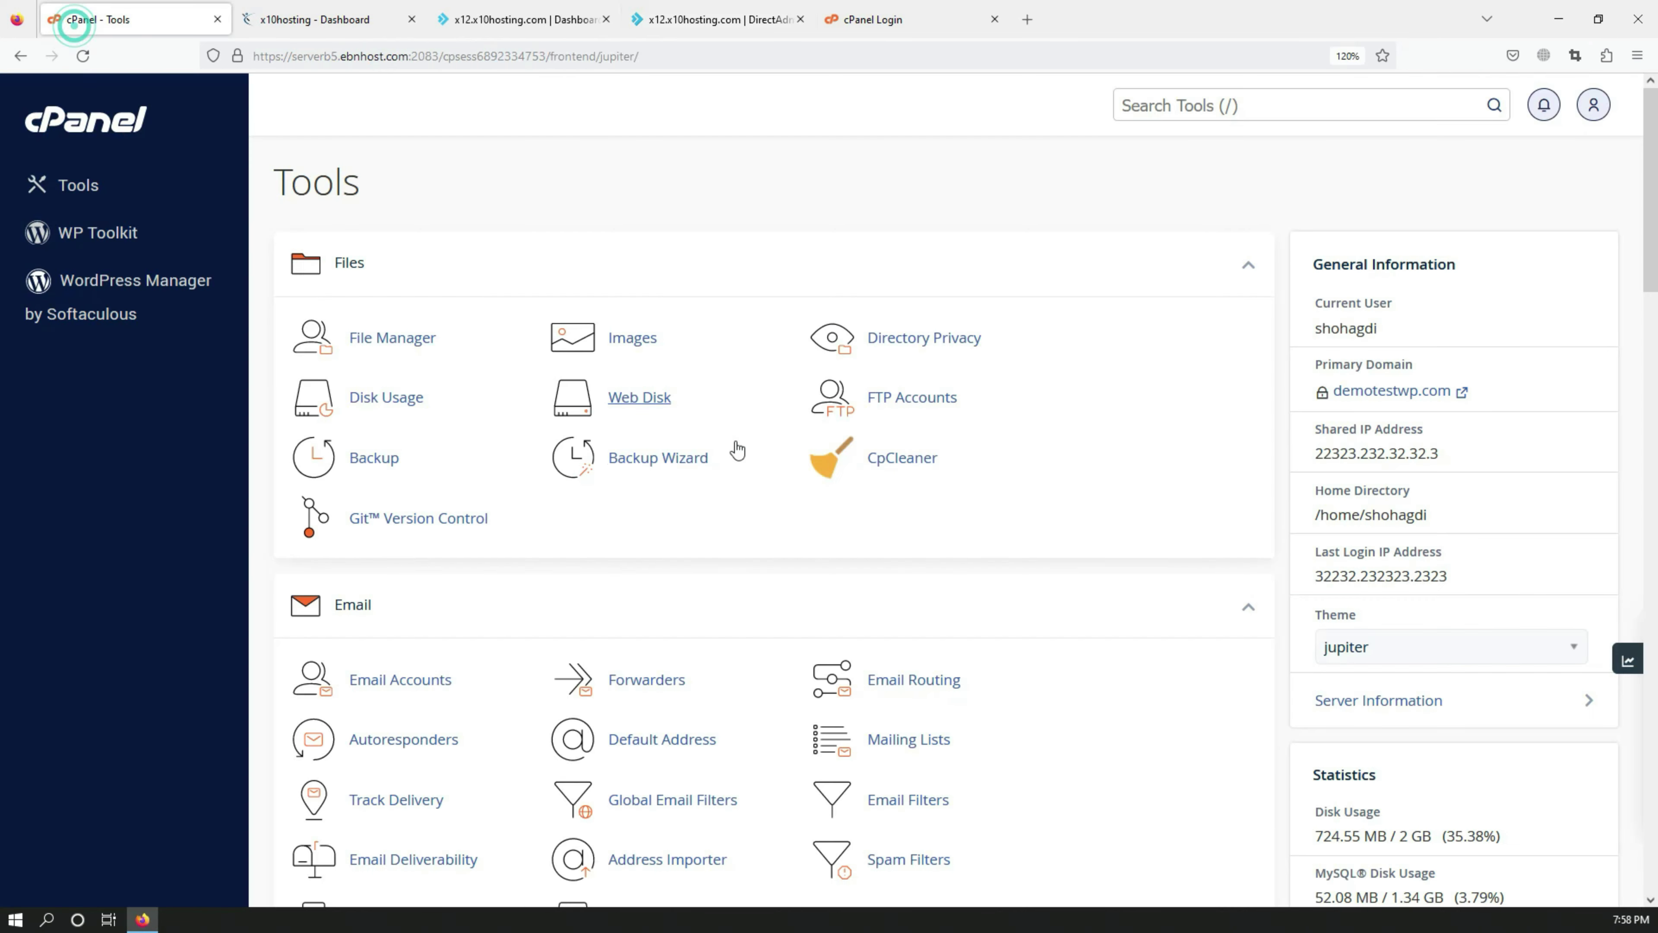
{"action": "scroll", "coordinate": [464, 367], "scroll_direction": "down", "scroll_amount": 2}
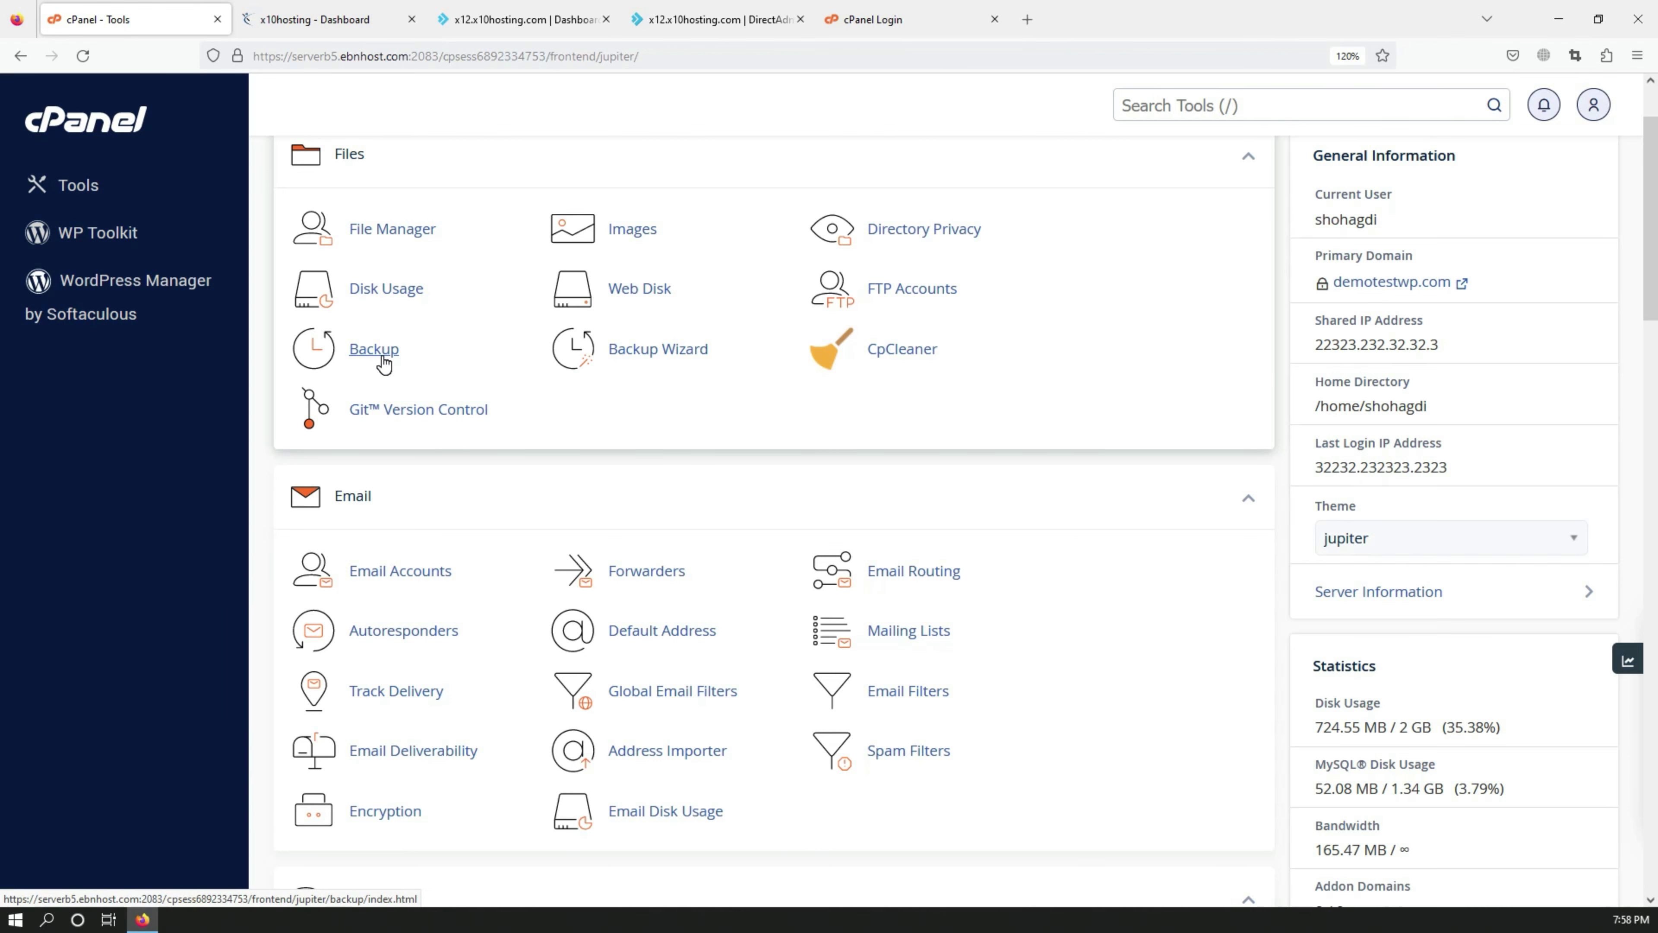
{"action": "scroll", "coordinate": [383, 360], "scroll_direction": "up", "scroll_amount": 2}
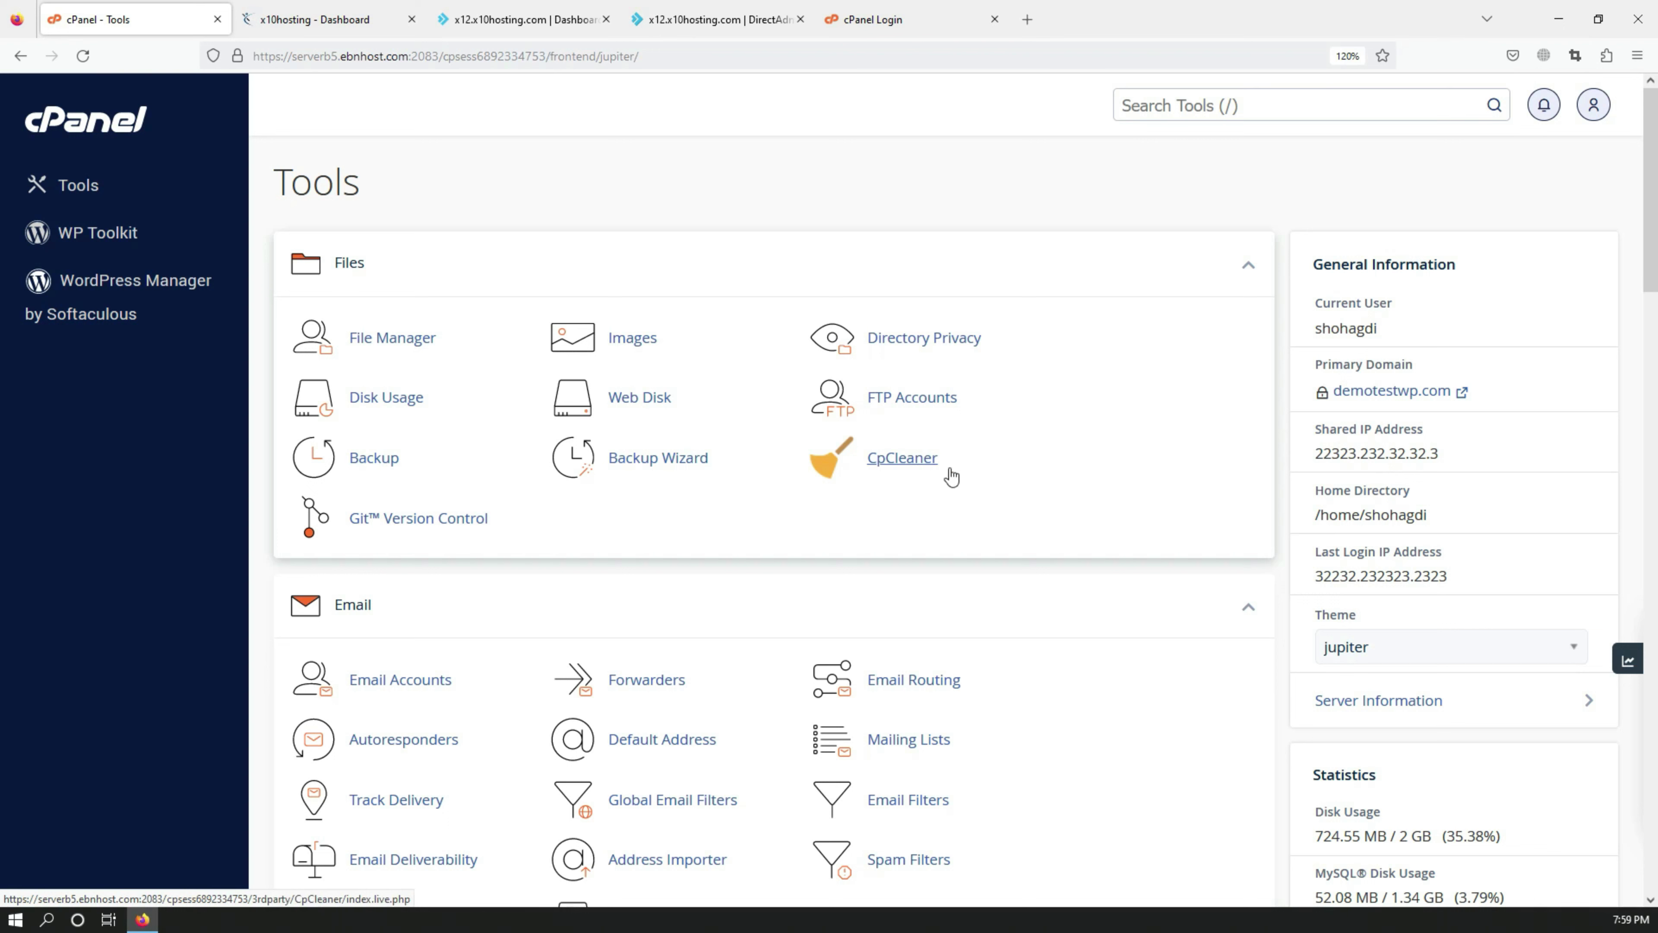
Step: Look through the cPanel tool sections from Files down to Advanced, including Domains, Metrics, Security and Software
{"action": "left_click", "coordinate": [1170, 104]}
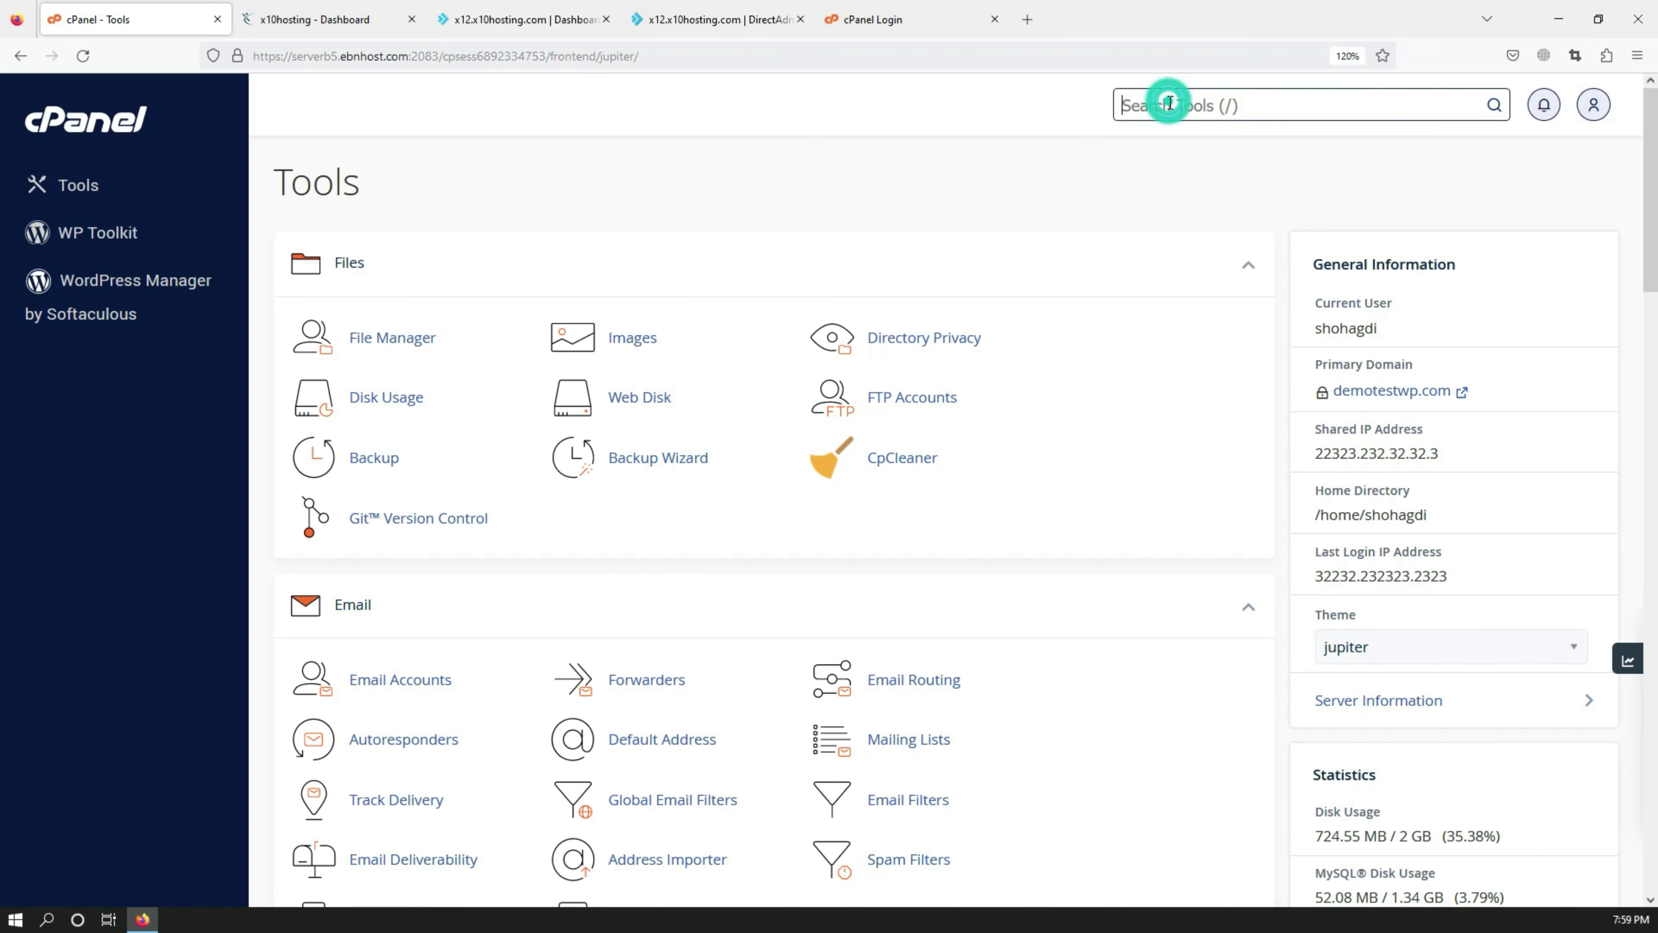
{"action": "left_click", "coordinate": [1088, 162]}
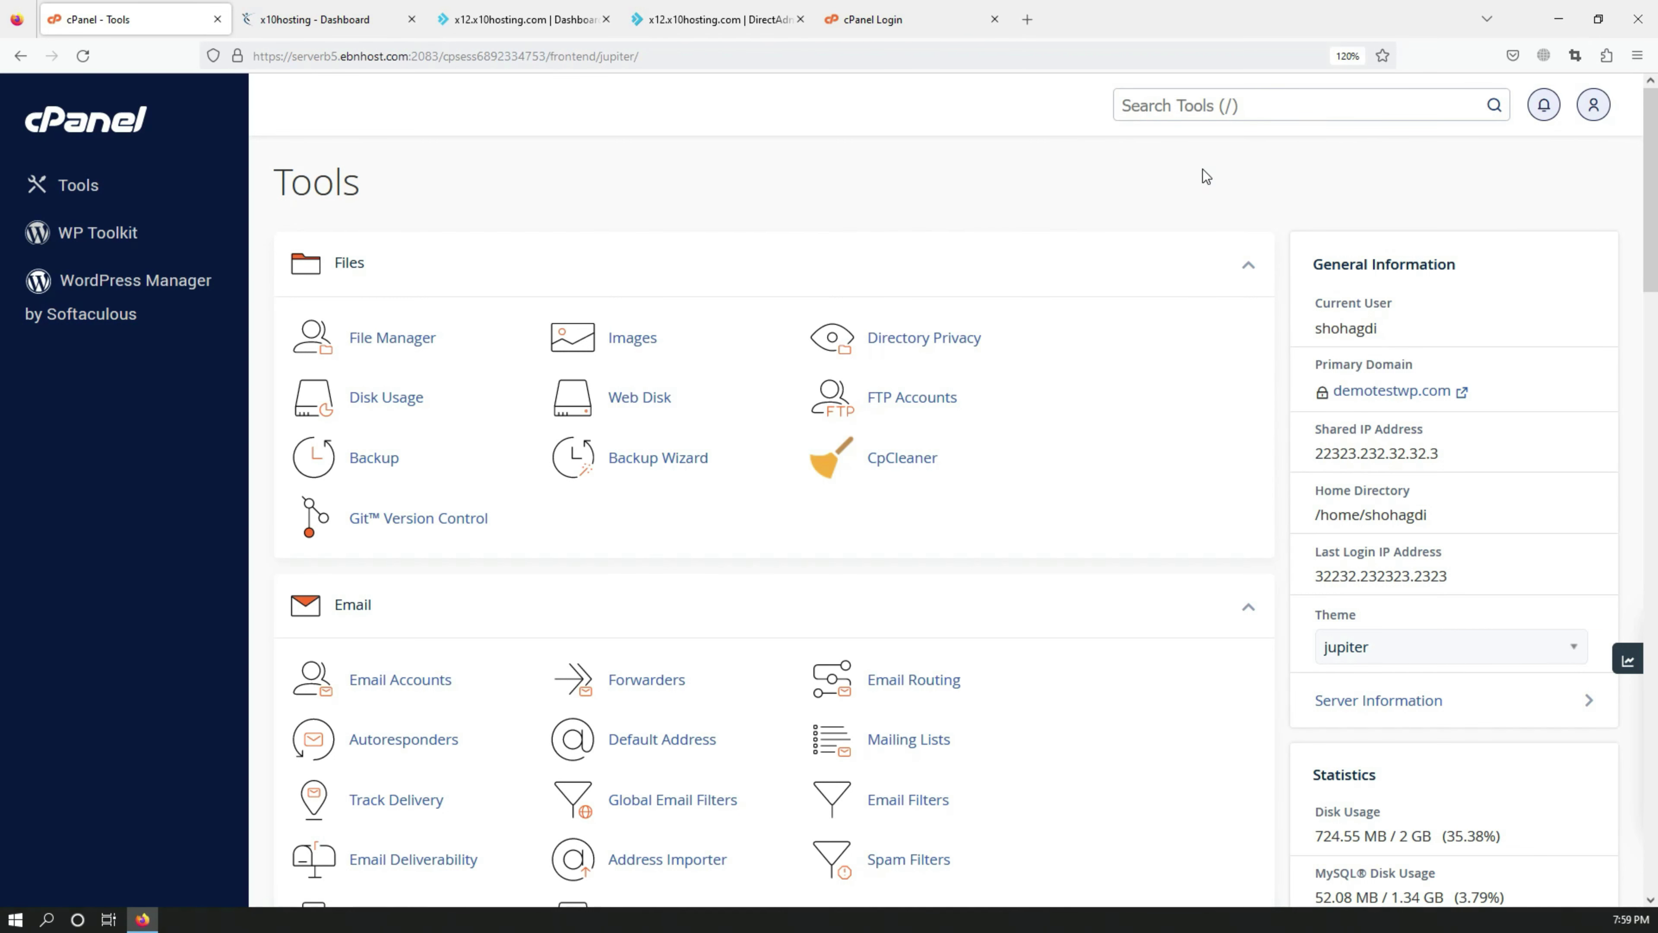
{"action": "scroll", "coordinate": [1179, 278], "scroll_direction": "down", "scroll_amount": 15}
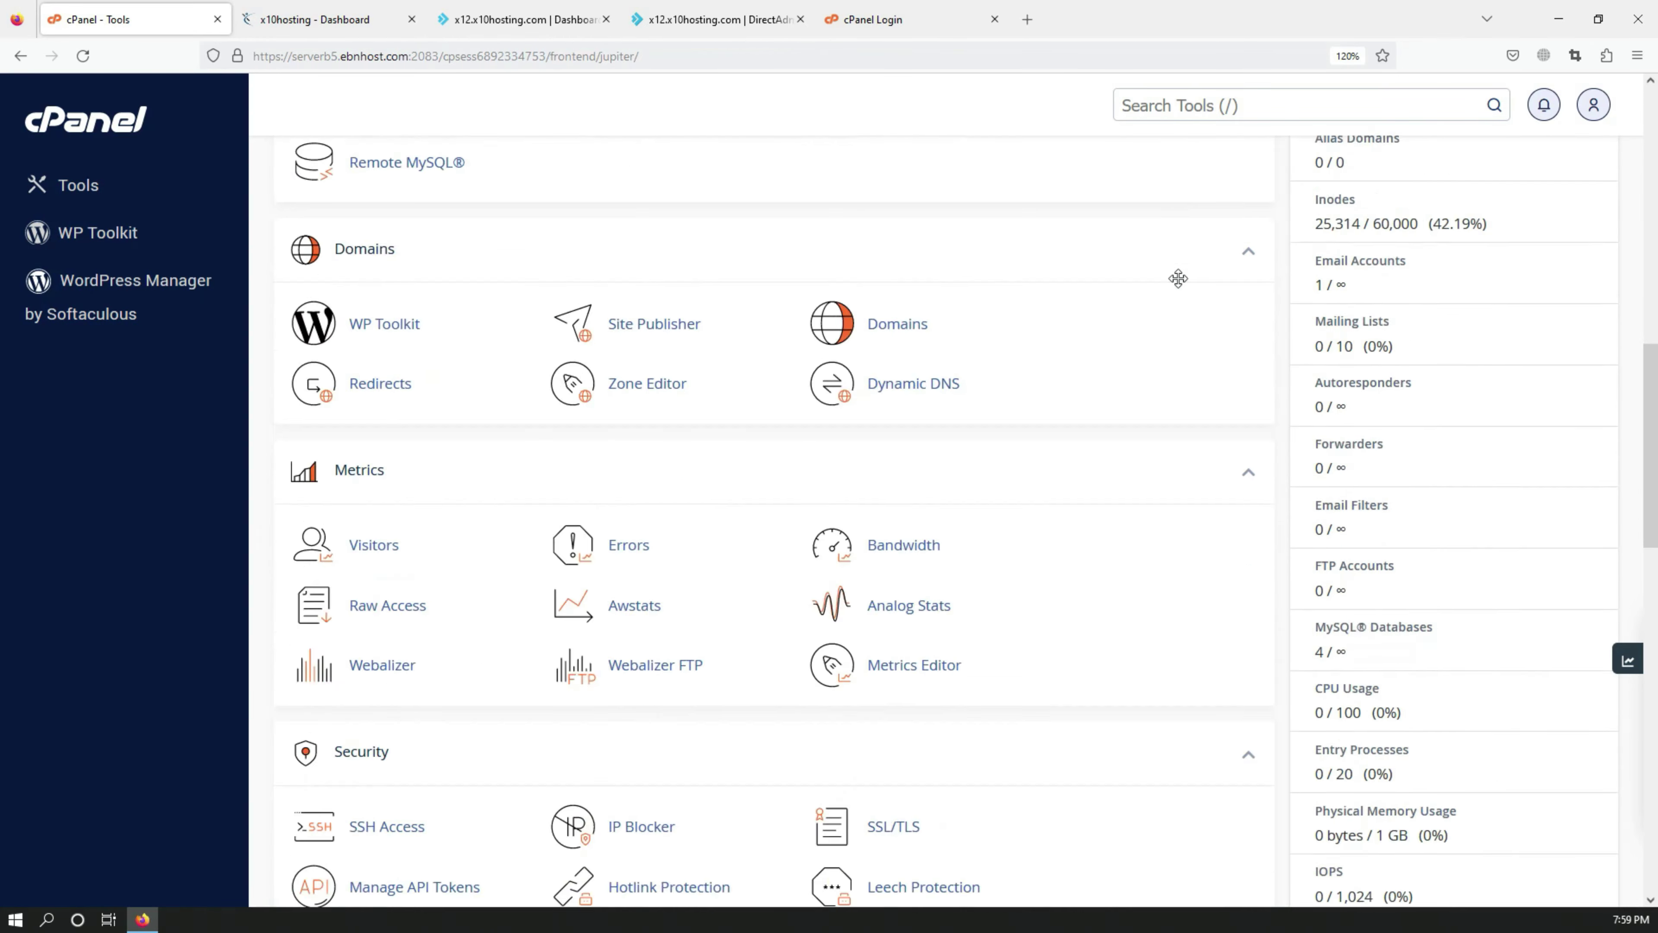
{"action": "scroll", "coordinate": [1148, 380], "scroll_direction": "down", "scroll_amount": 5}
{"action": "scroll", "coordinate": [1143, 399], "scroll_direction": "up", "scroll_amount": 10}
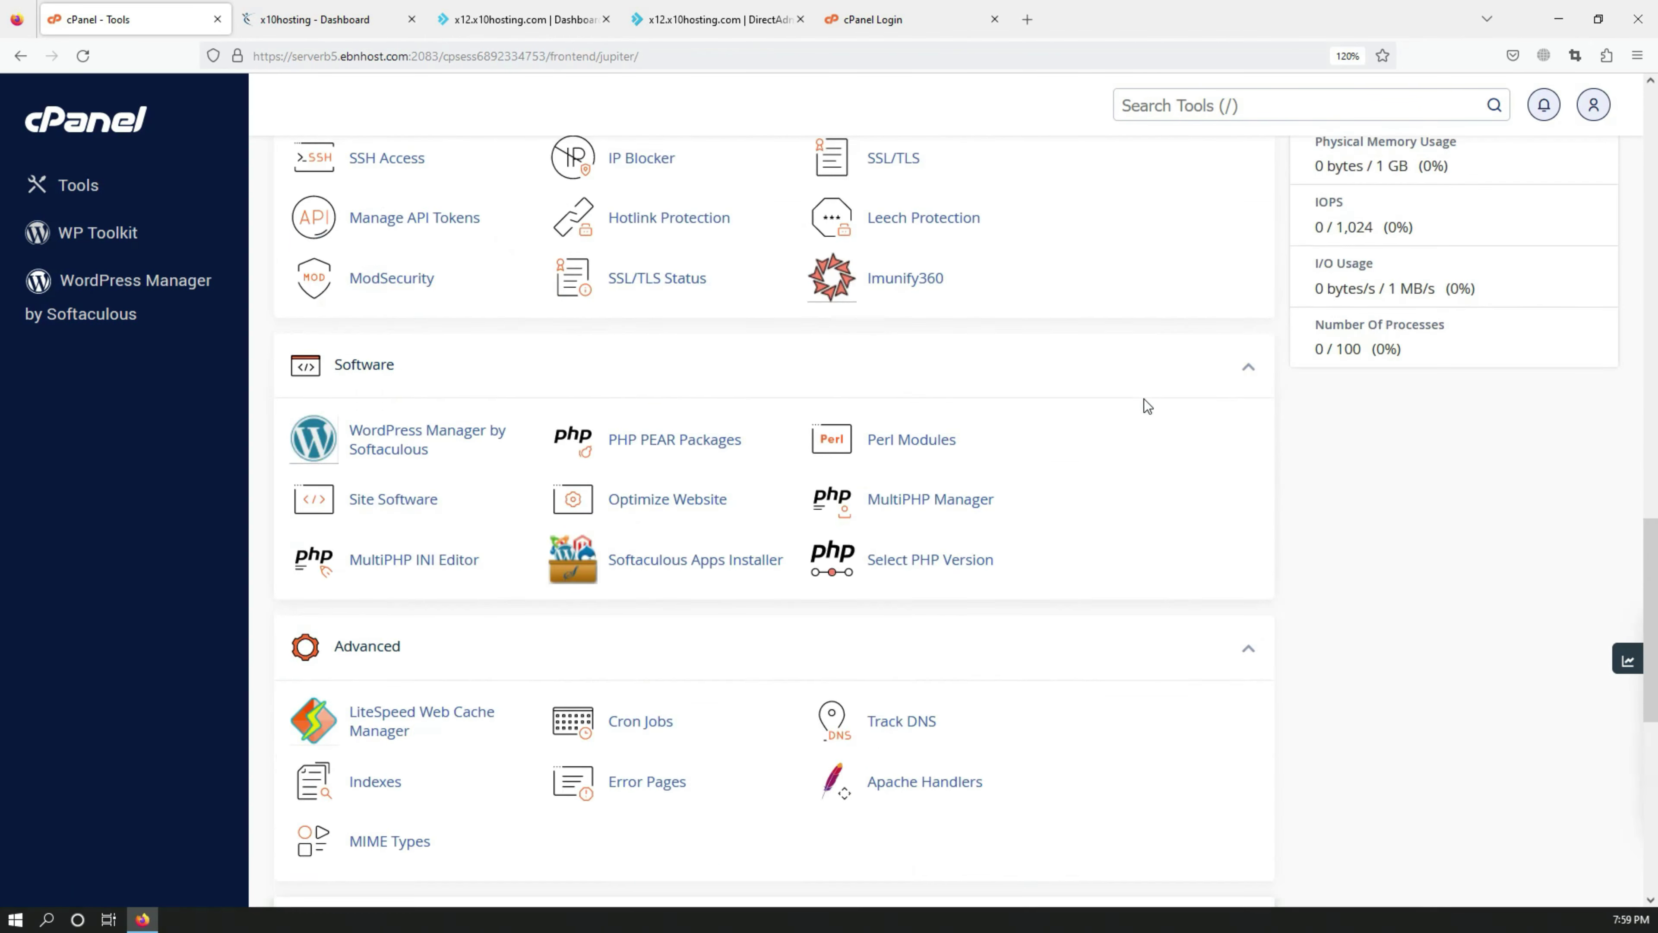
{"action": "scroll", "coordinate": [1147, 405], "scroll_direction": "up", "scroll_amount": 8}
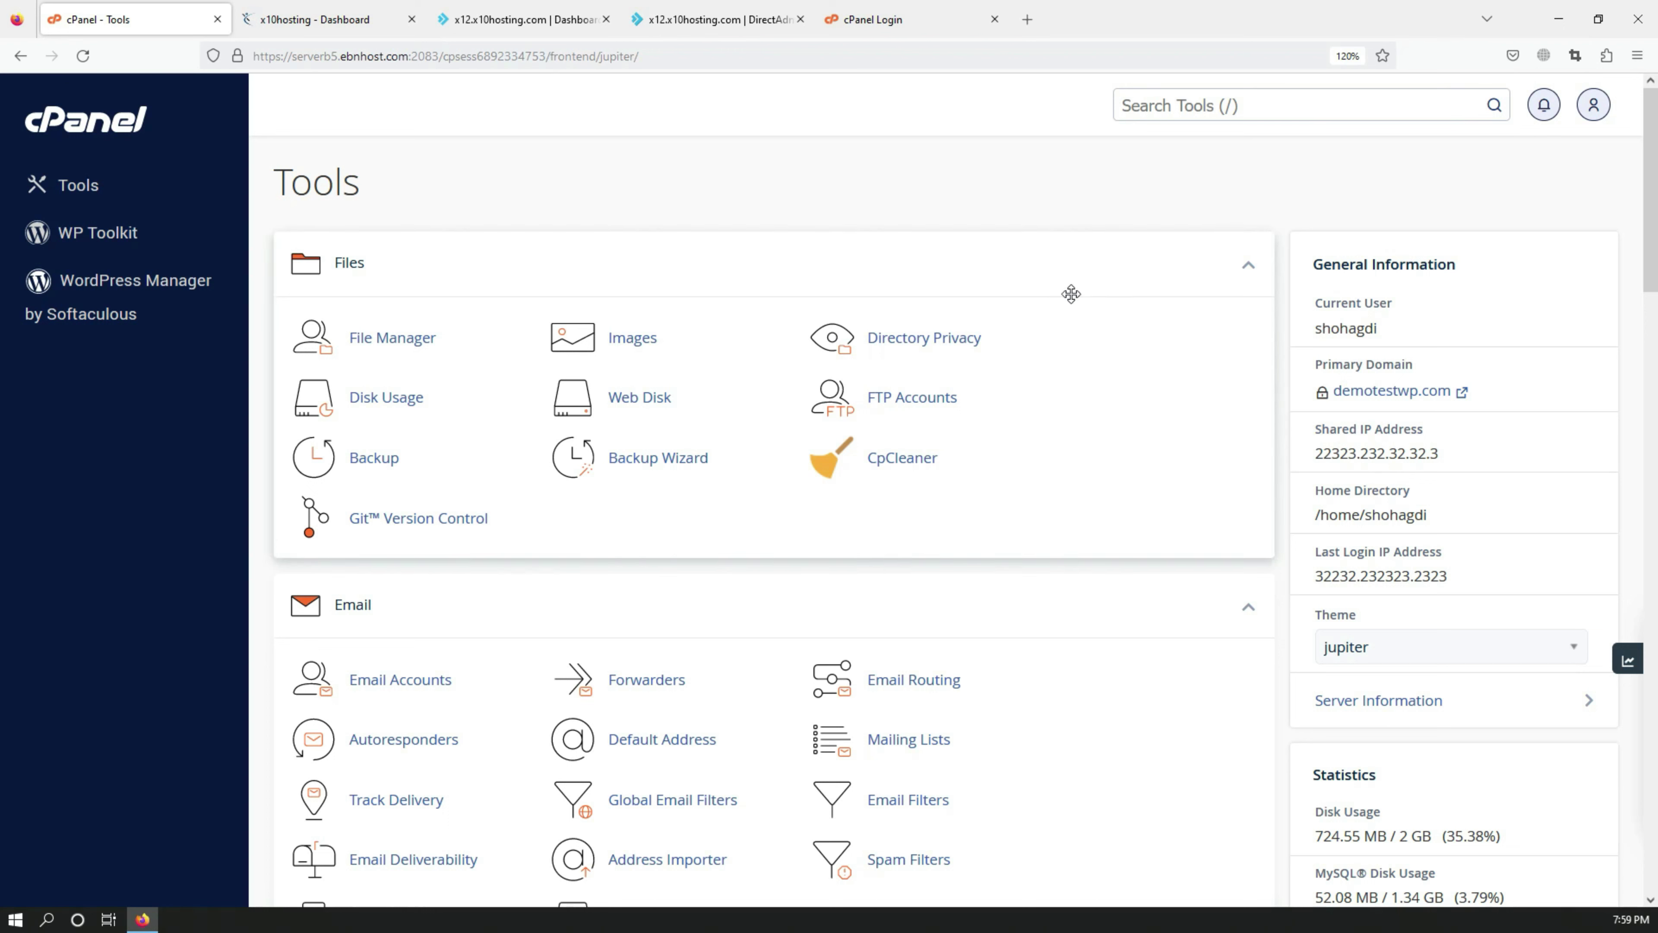
Step: Search the cPanel tools for "dns" and close the list of matching tools
{"action": "left_click", "coordinate": [1142, 110]}
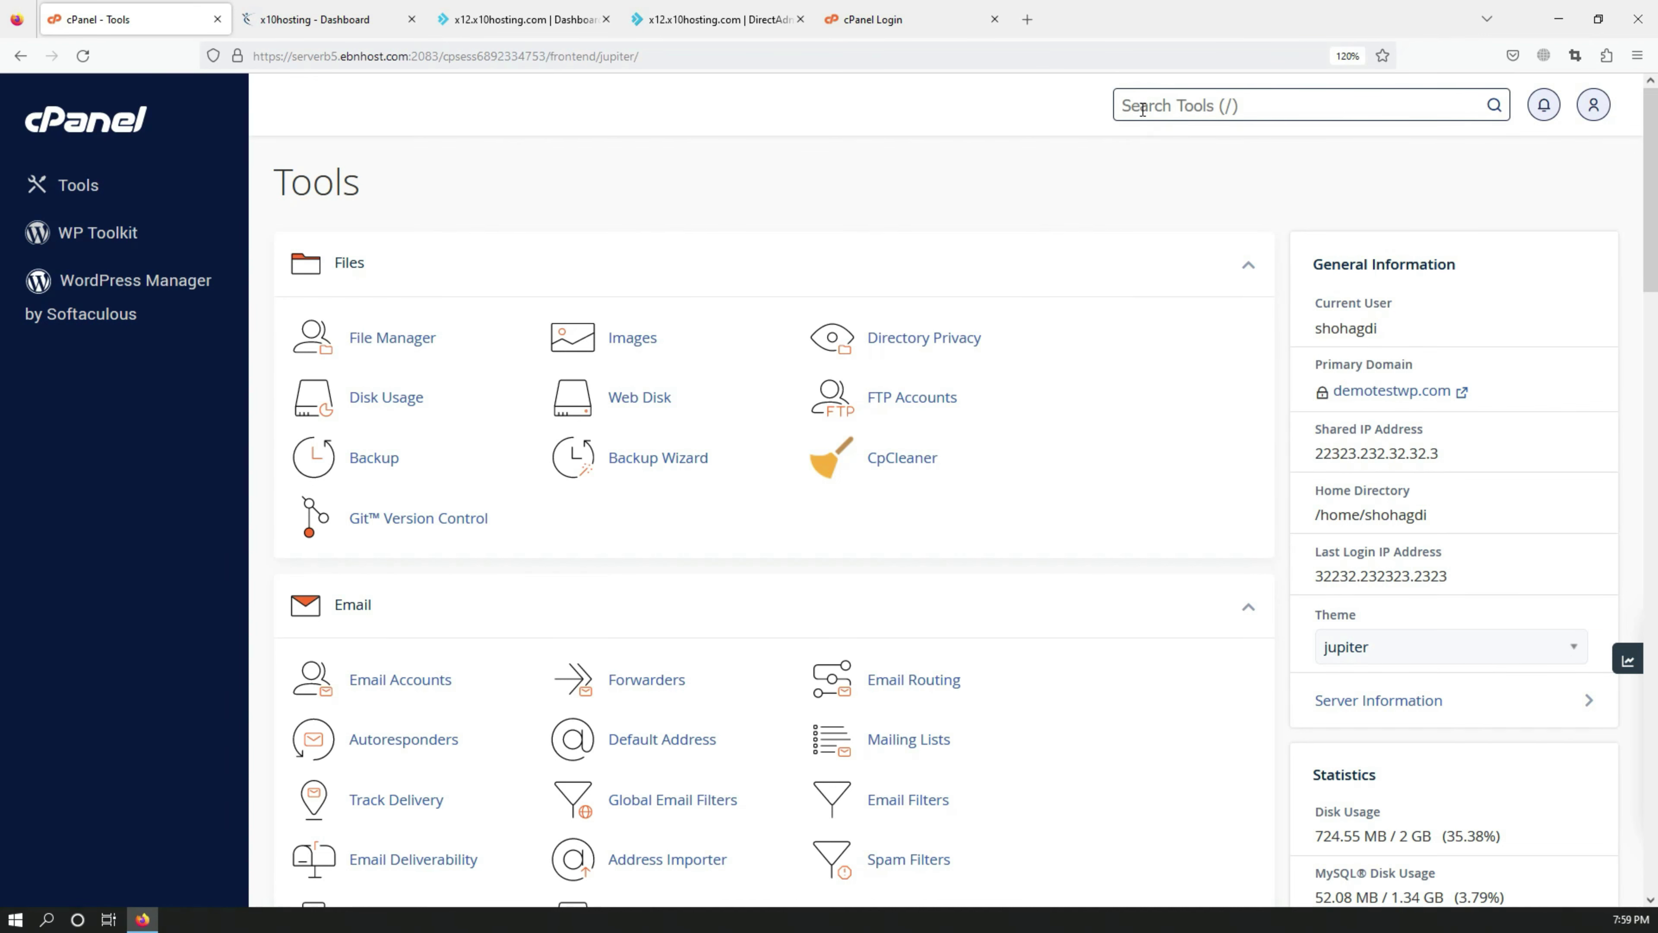
{"action": "type", "text": "dnd"}
{"action": "key", "text": "BackSpace"}
{"action": "type", "text": "s"}
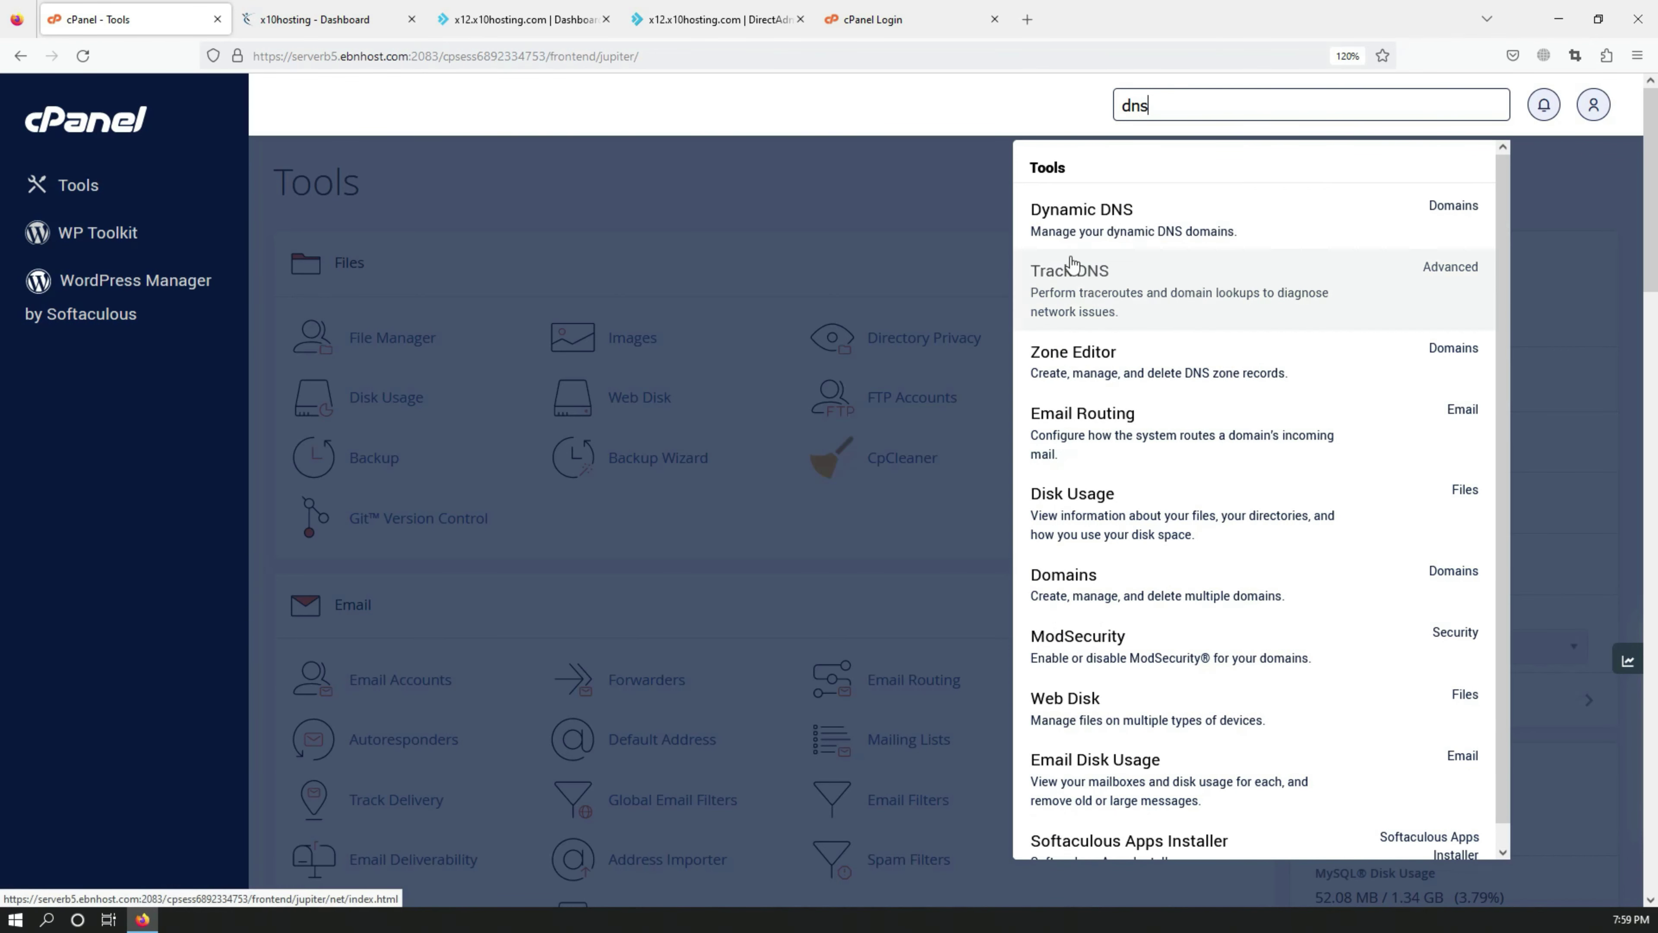
{"action": "left_click", "coordinate": [888, 120]}
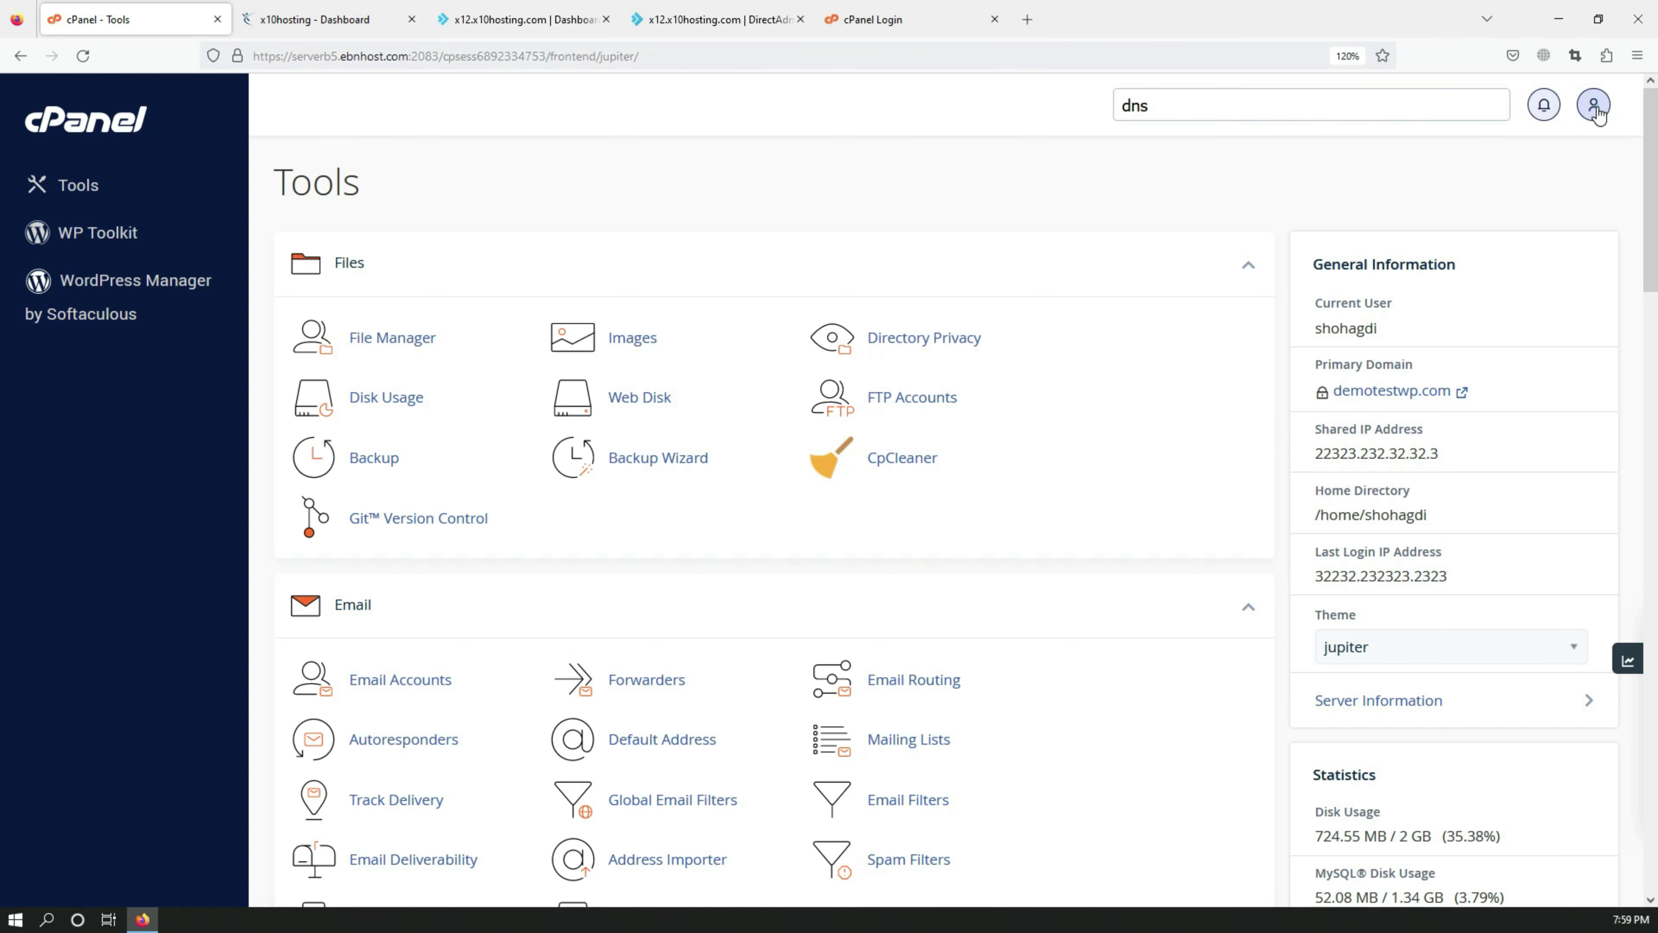
Step: View the cPanel user account options, such as Account Preferences and Password & Security, and close them
{"action": "left_click", "coordinate": [1594, 110]}
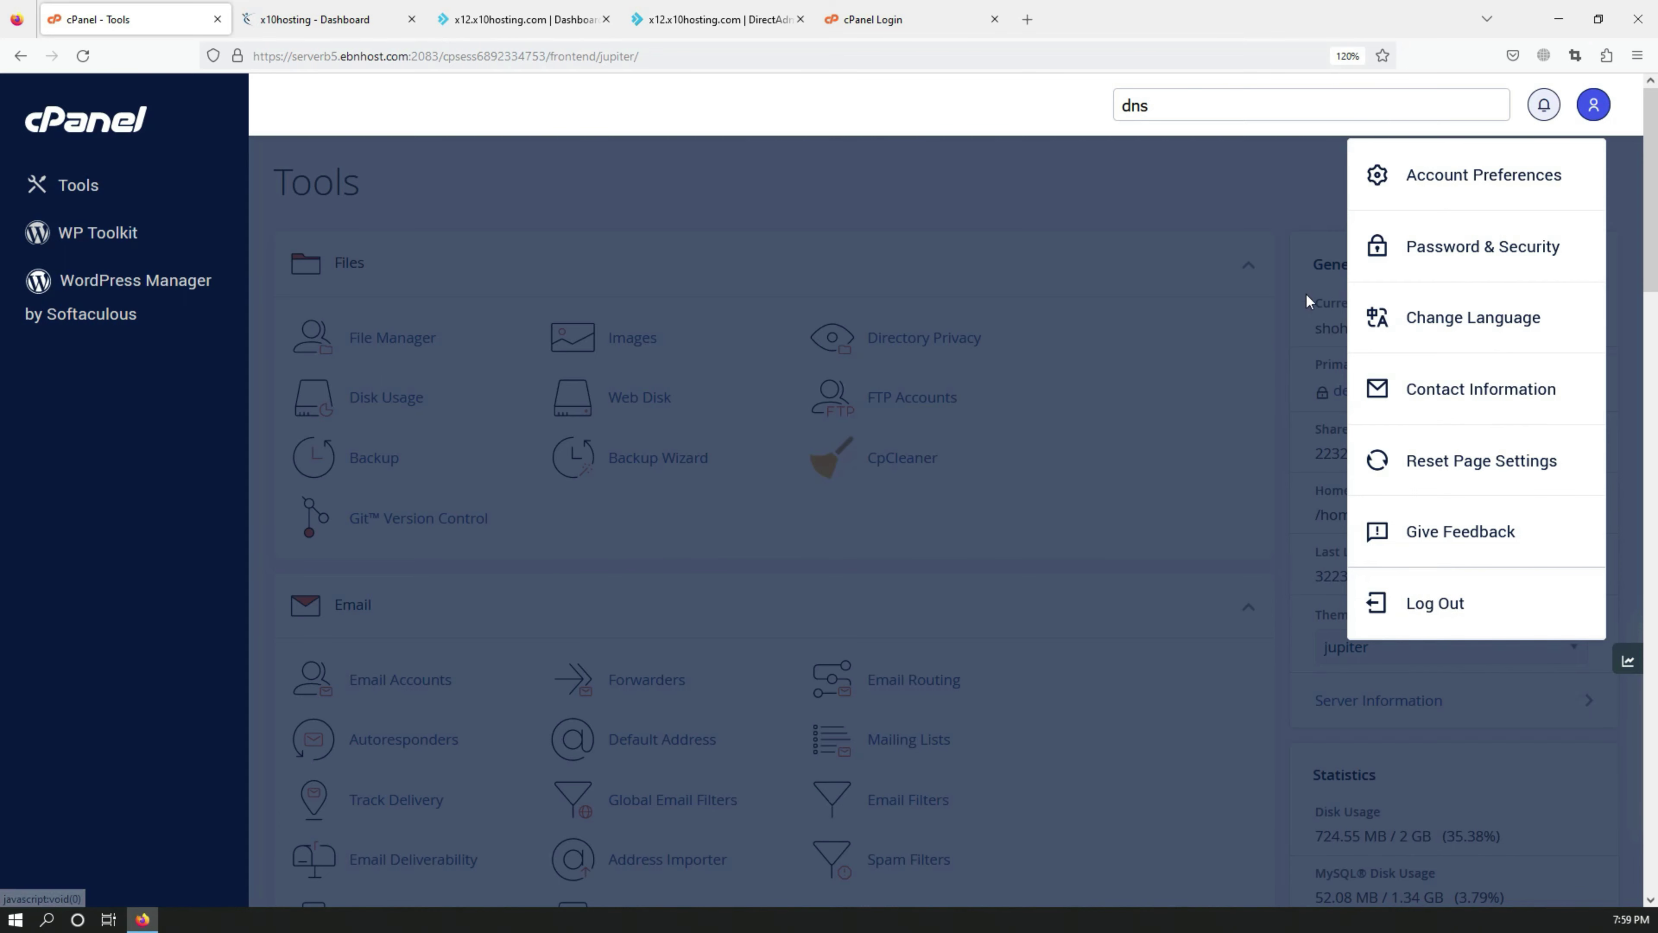
{"action": "left_click", "coordinate": [1074, 164]}
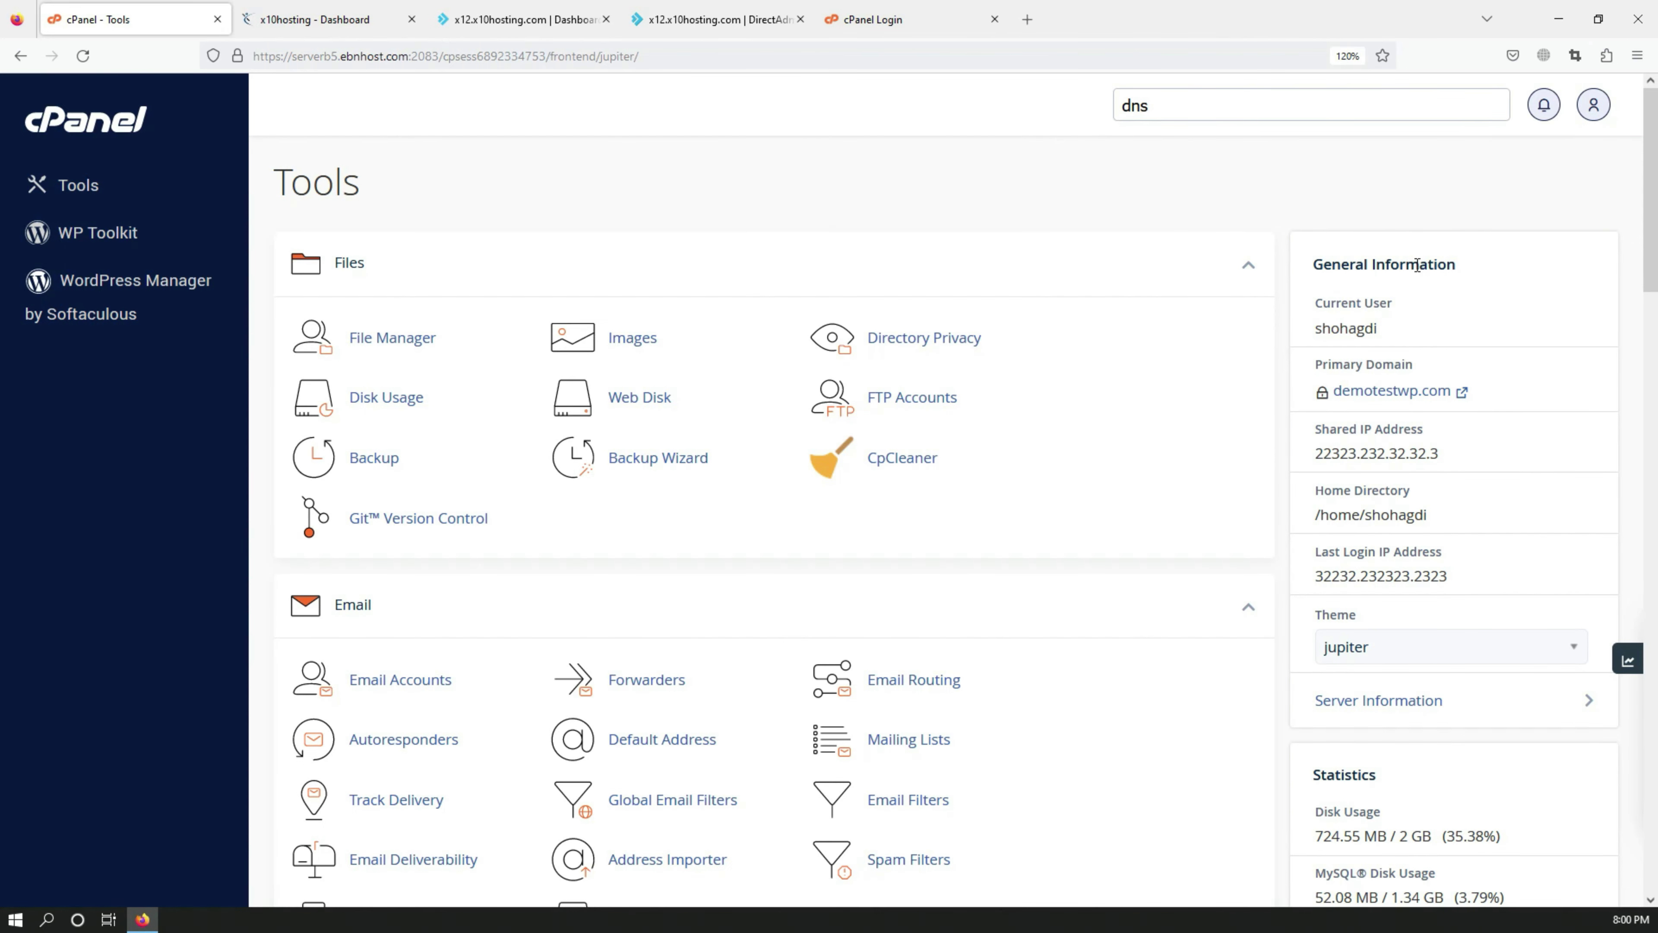
Step: Examine the General Information details, from the current user and primary domain to the IP addresses, home directory, theme and Server Information link
{"action": "scroll", "coordinate": [1423, 333], "scroll_direction": "down", "scroll_amount": 10}
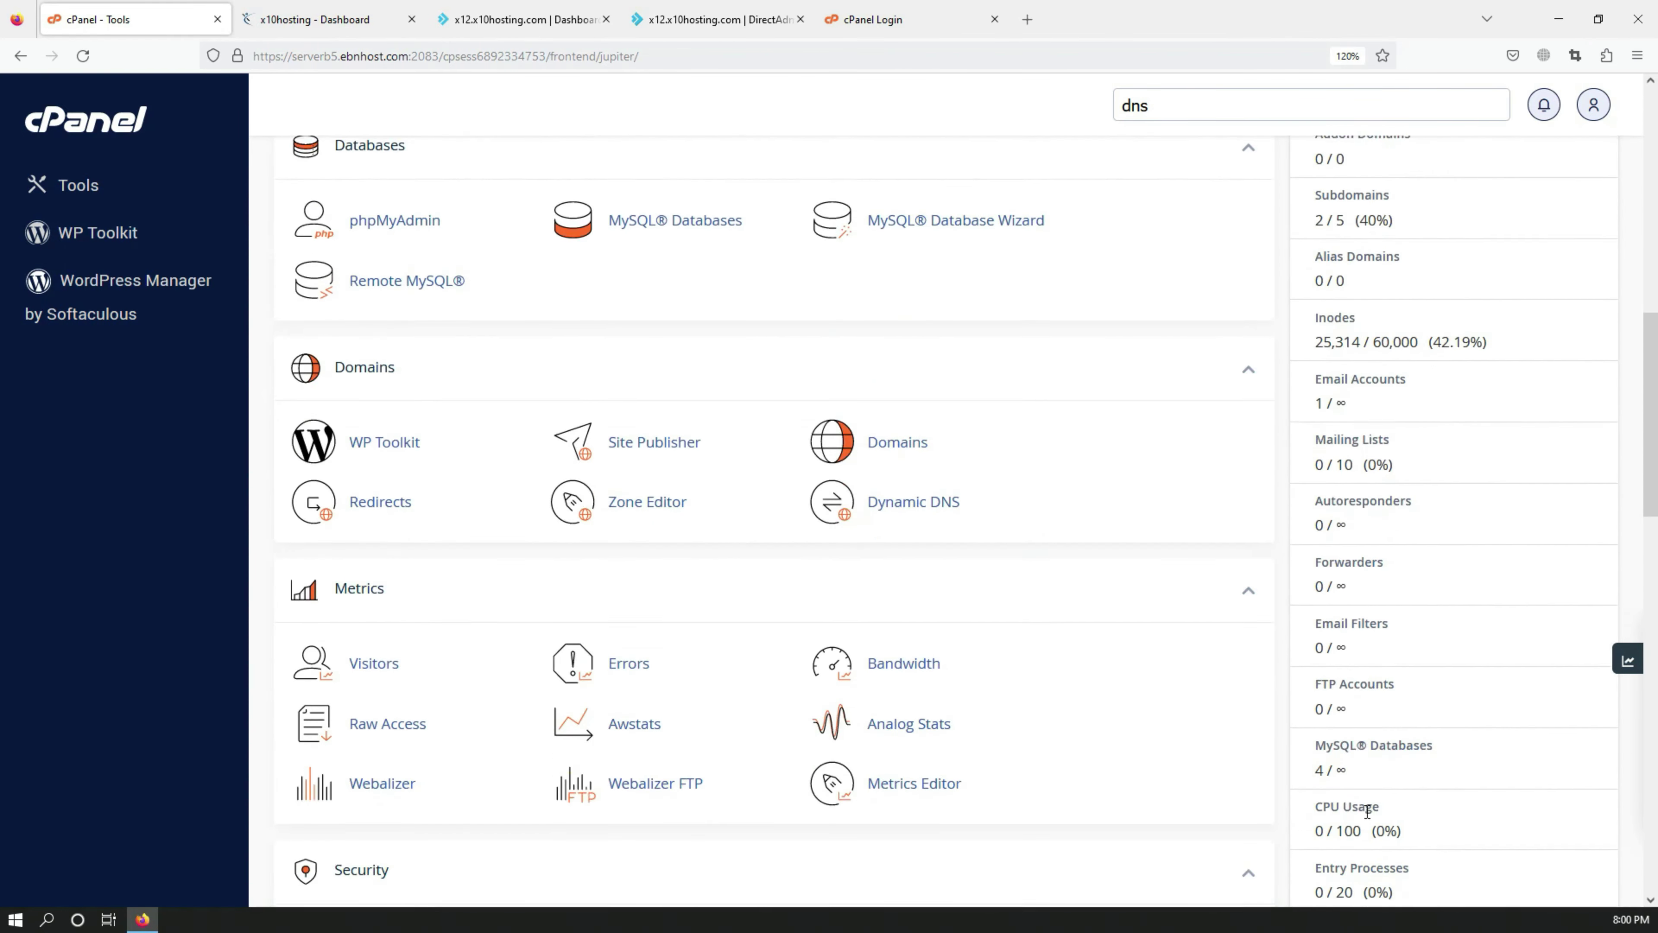
{"action": "scroll", "coordinate": [1417, 653], "scroll_direction": "up", "scroll_amount": 15}
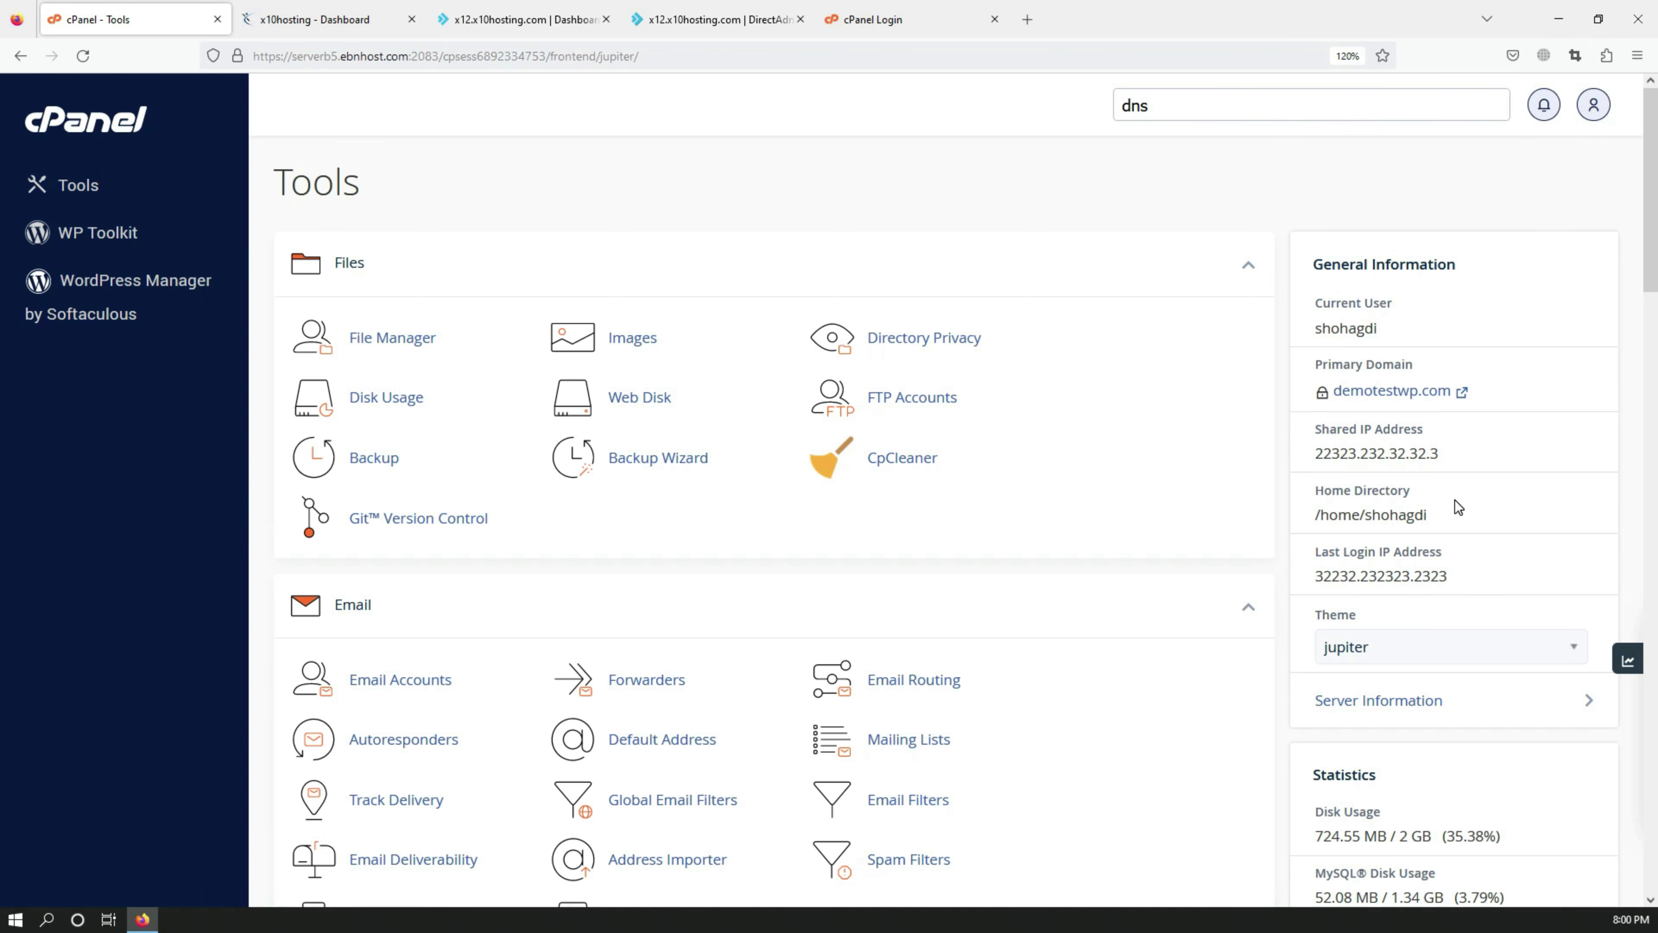
{"action": "scroll", "coordinate": [1458, 508], "scroll_direction": "down", "scroll_amount": 3}
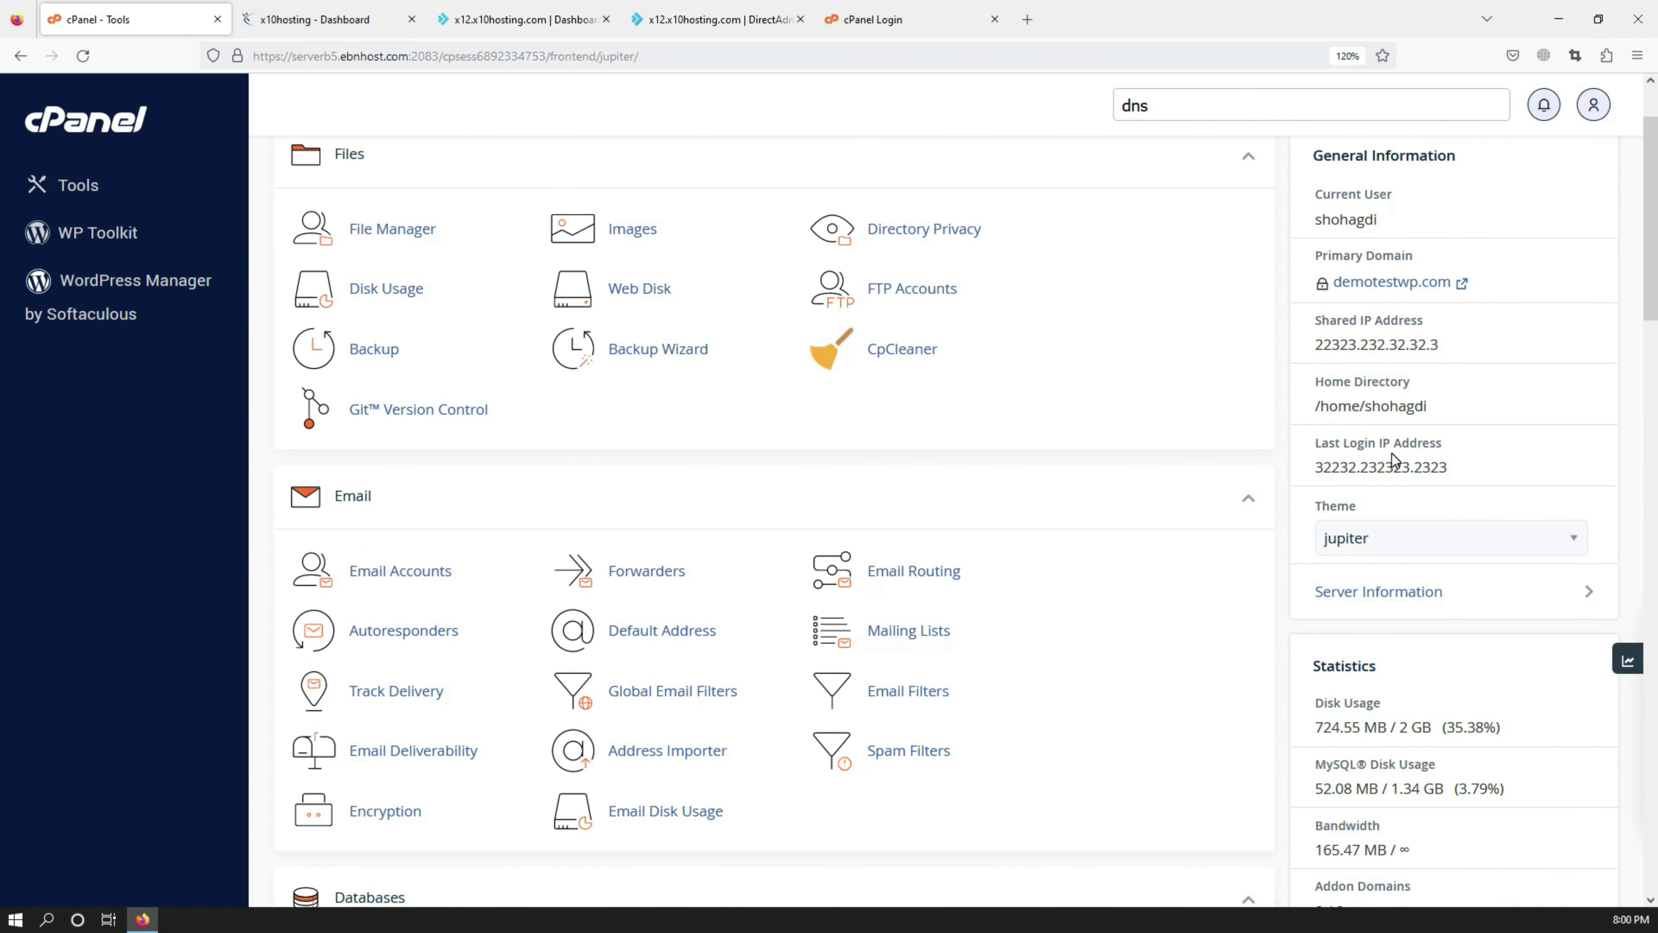
{"action": "scroll", "coordinate": [1334, 486], "scroll_direction": "up", "scroll_amount": 3}
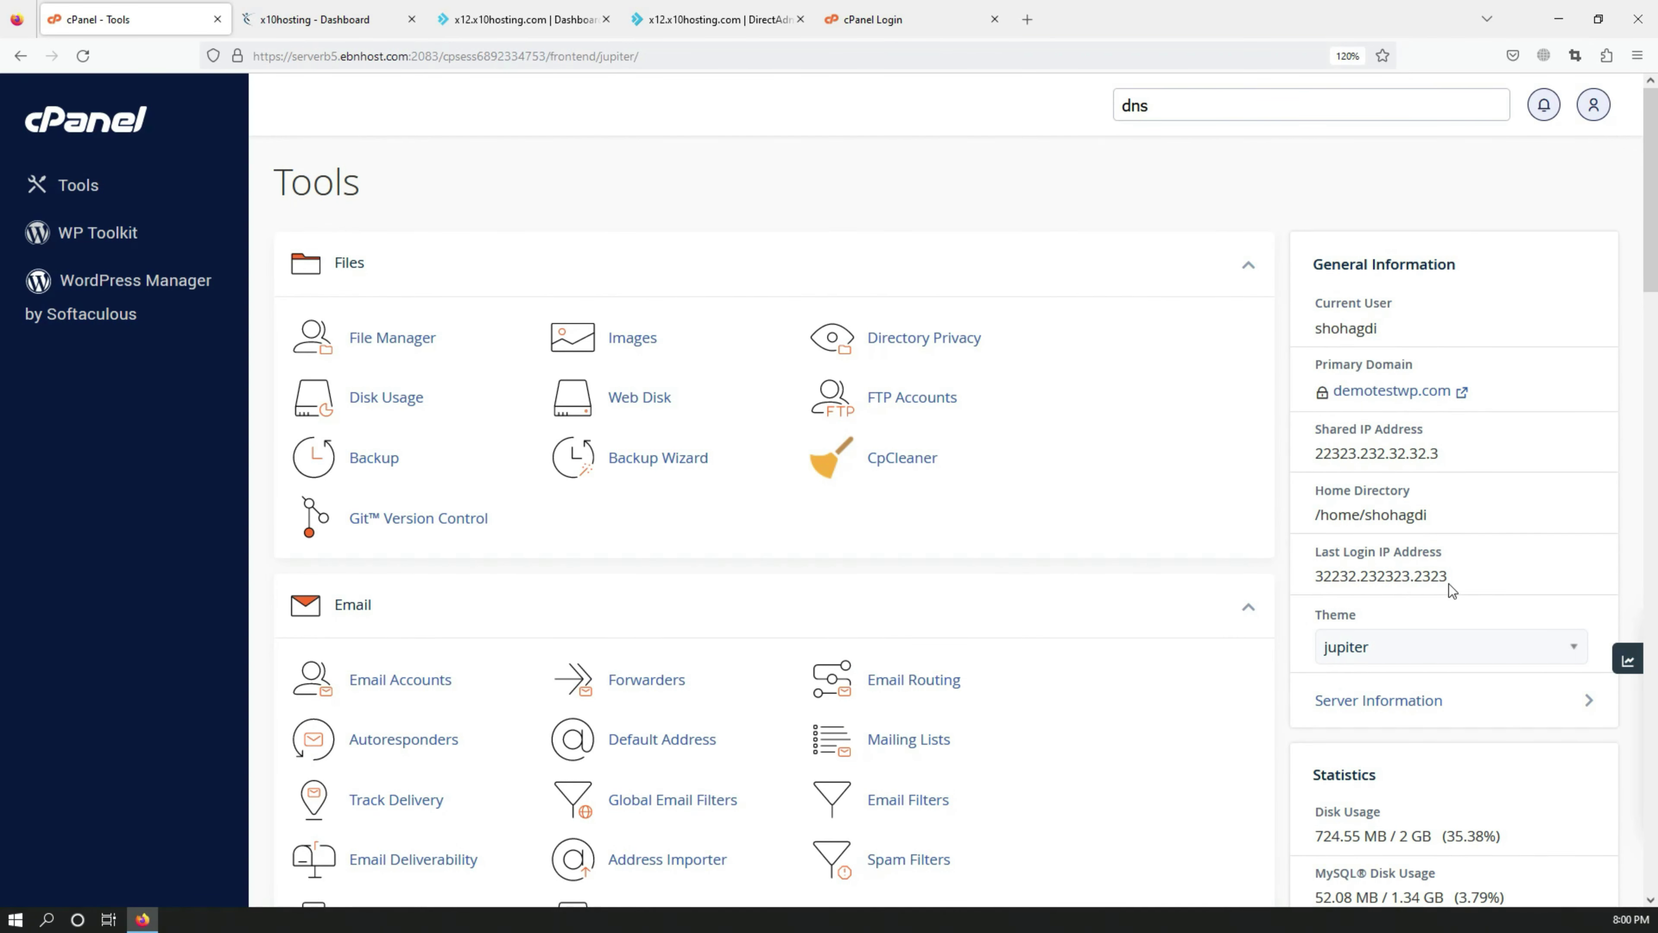
{"action": "scroll", "coordinate": [1446, 583], "scroll_direction": "down", "scroll_amount": 3}
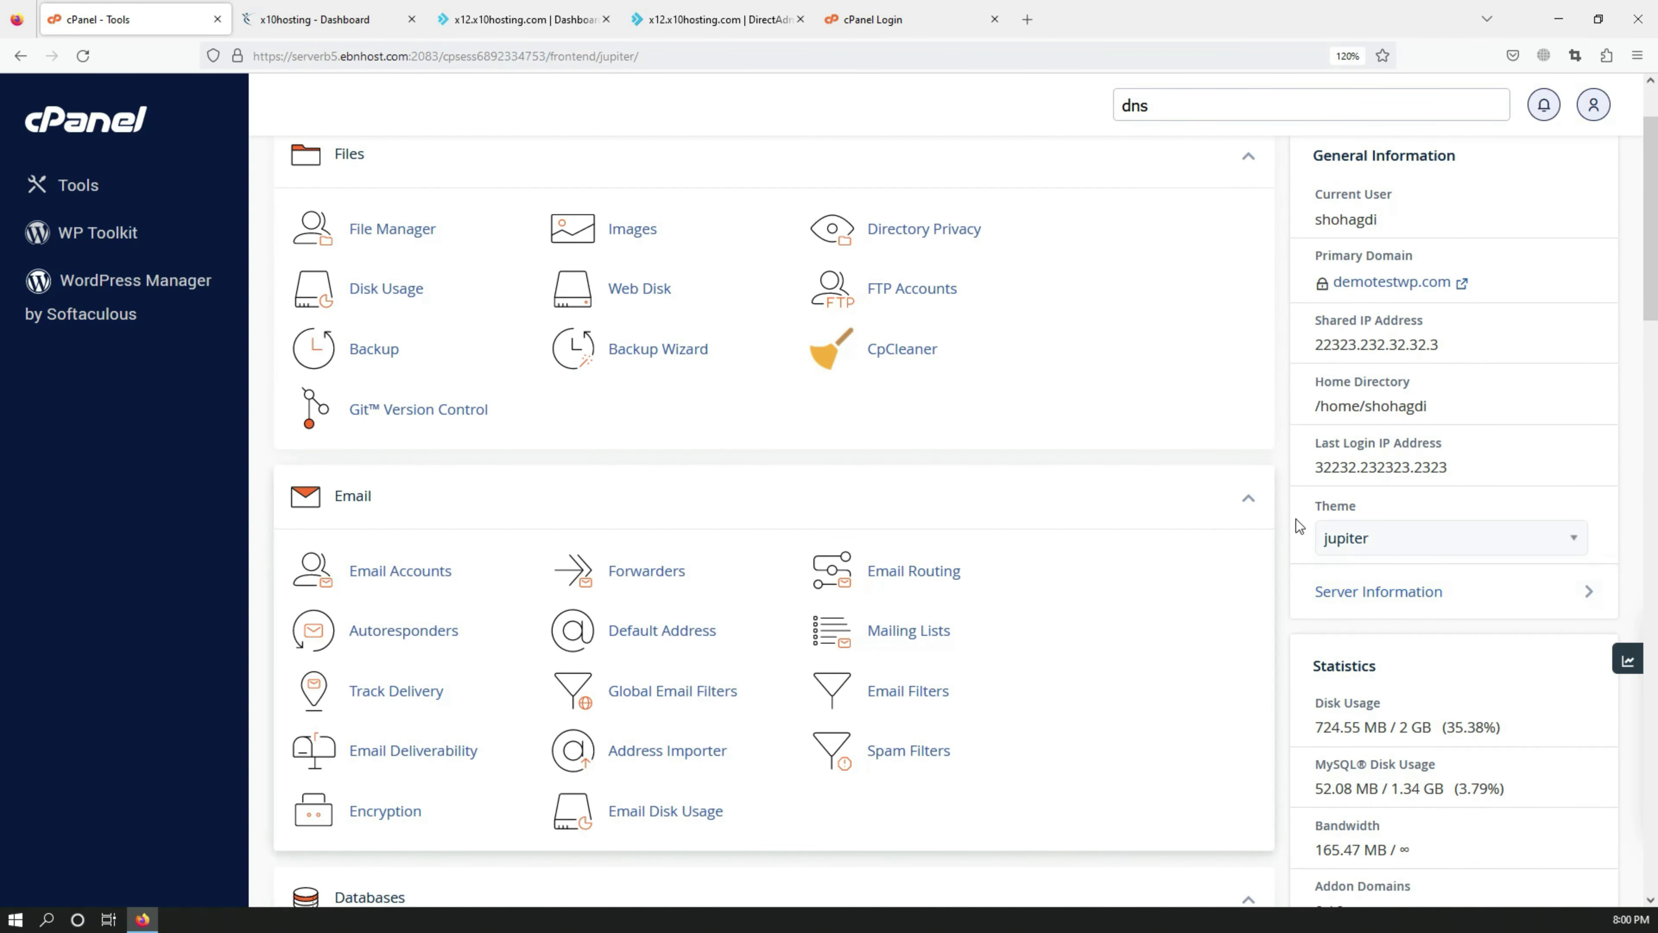
{"action": "scroll", "coordinate": [1299, 555], "scroll_direction": "up", "scroll_amount": 3}
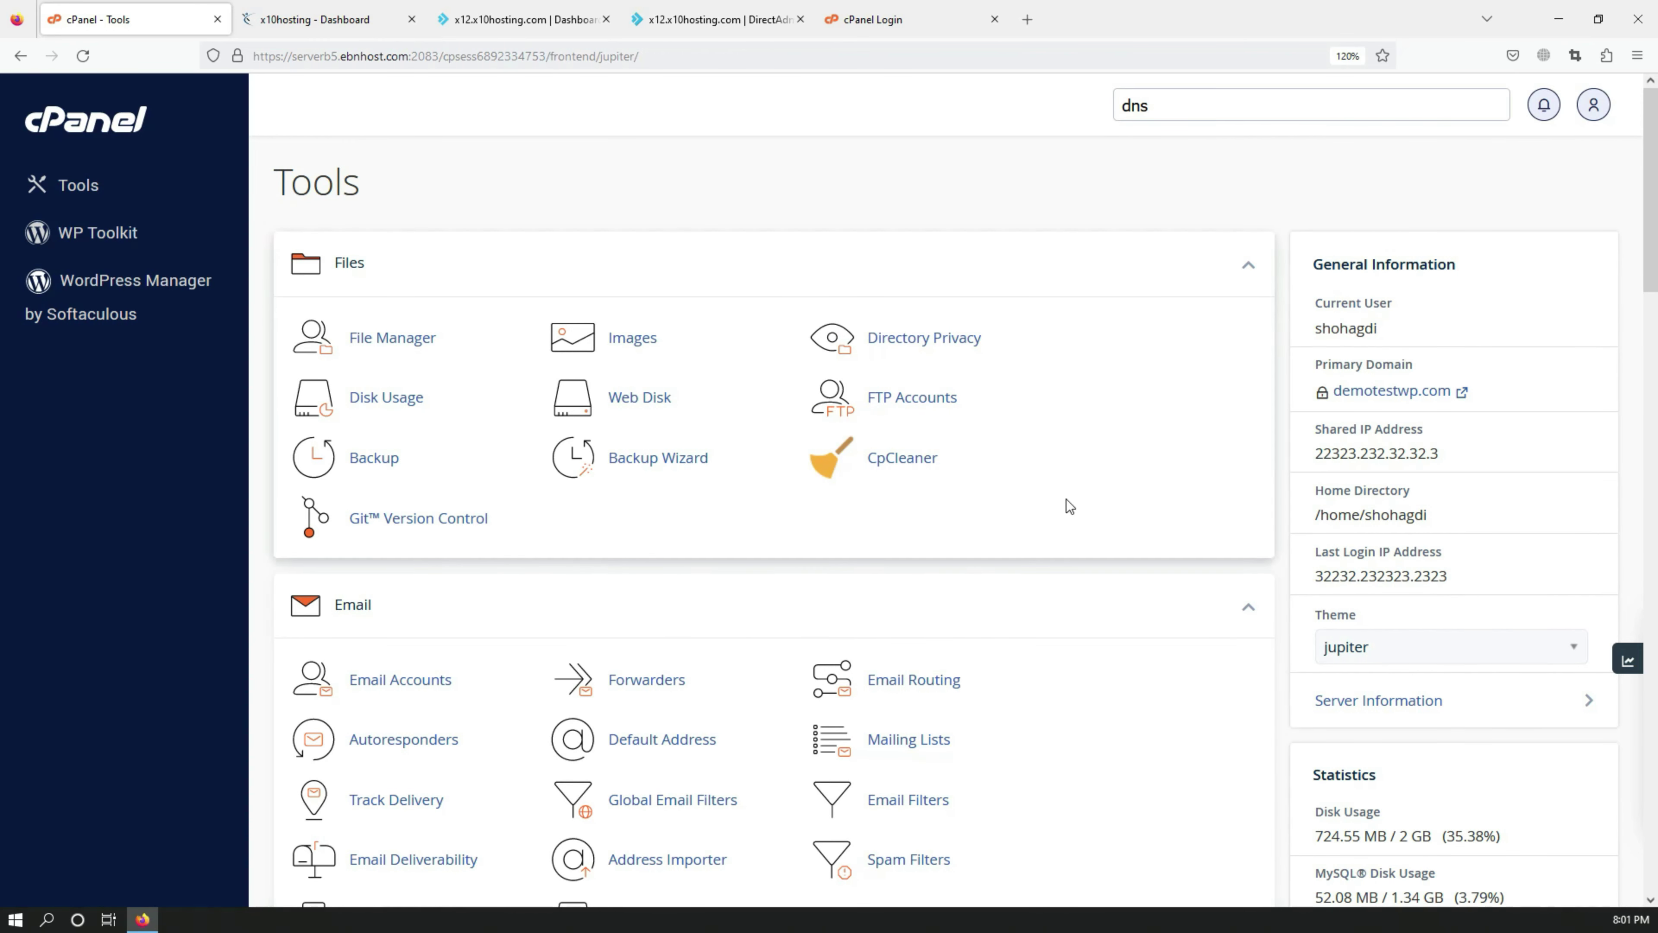
{"action": "scroll", "coordinate": [1064, 529], "scroll_direction": "down", "scroll_amount": 6}
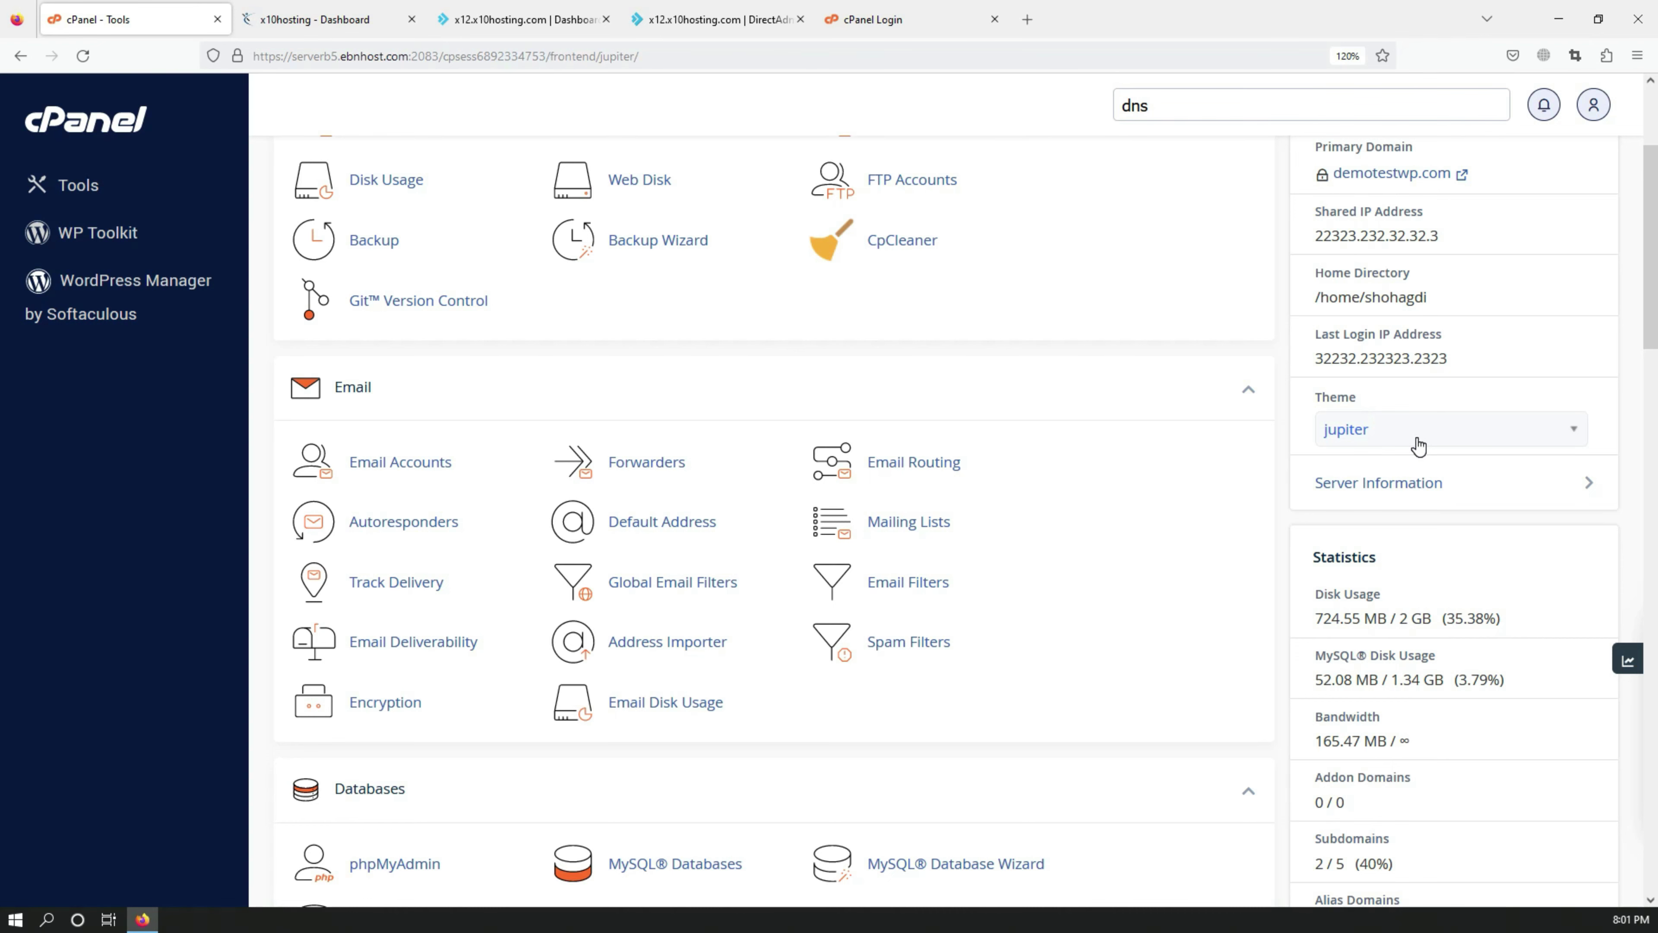
{"action": "scroll", "coordinate": [1040, 459], "scroll_direction": "up", "scroll_amount": 6}
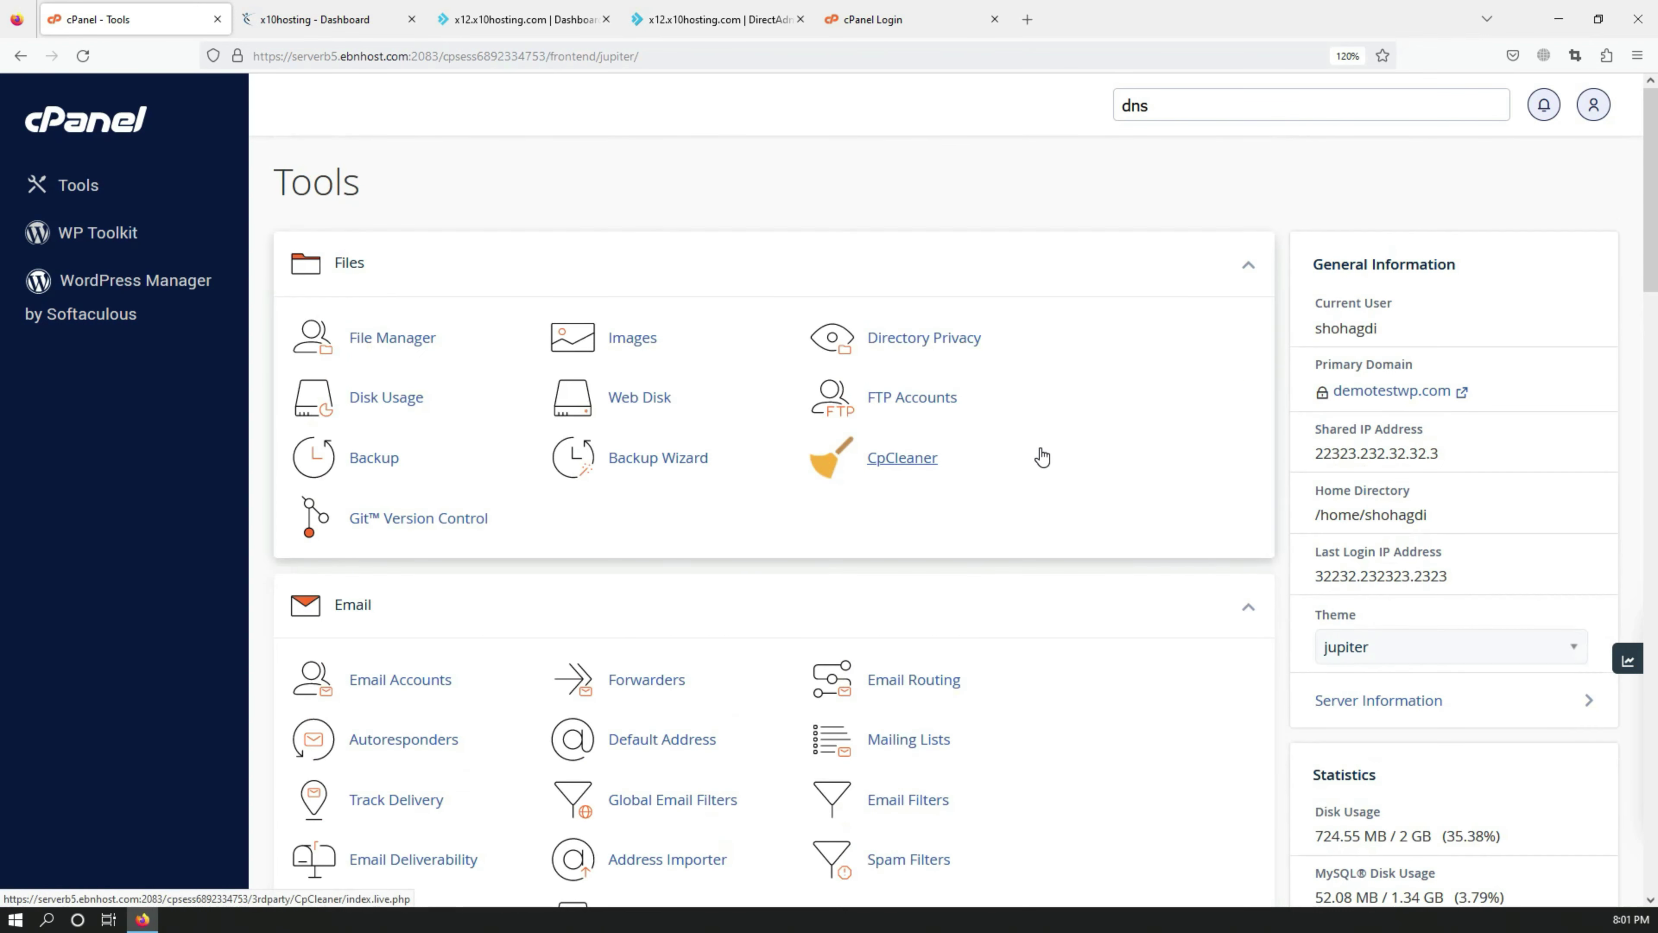
{"action": "scroll", "coordinate": [1042, 457], "scroll_direction": "down", "scroll_amount": 3}
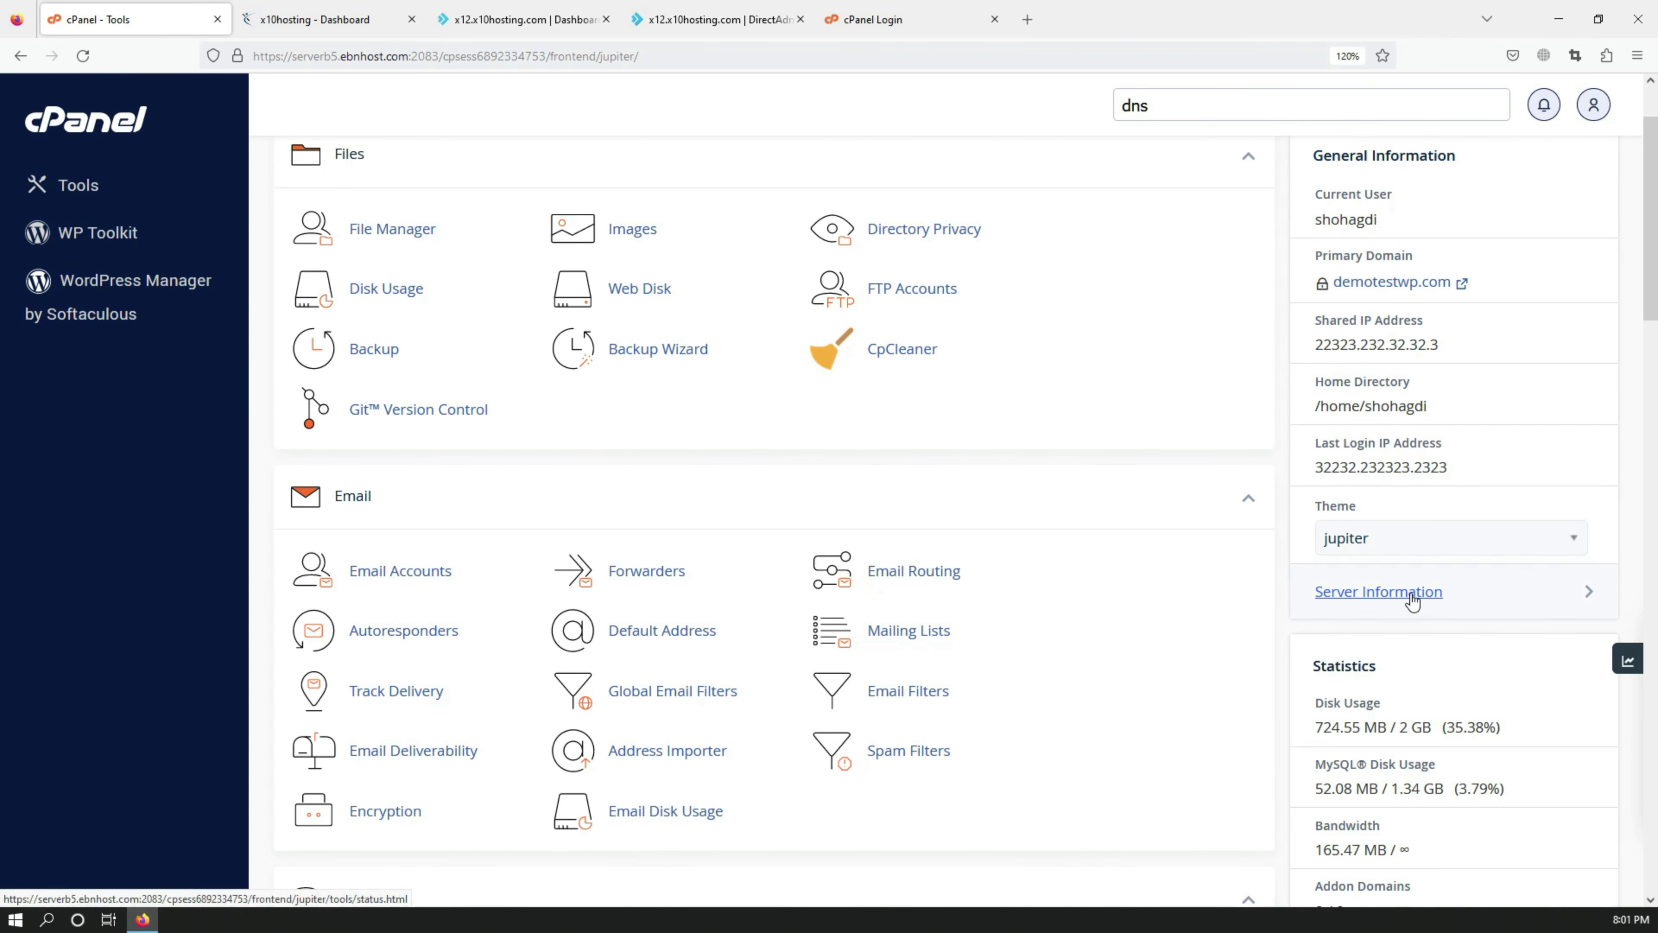
Step: Look through the account Statistics from Disk Usage and Bandwidth down to Number Of Processes, and return to the start of the Tools page
{"action": "scroll", "coordinate": [1413, 601], "scroll_direction": "down", "scroll_amount": 3}
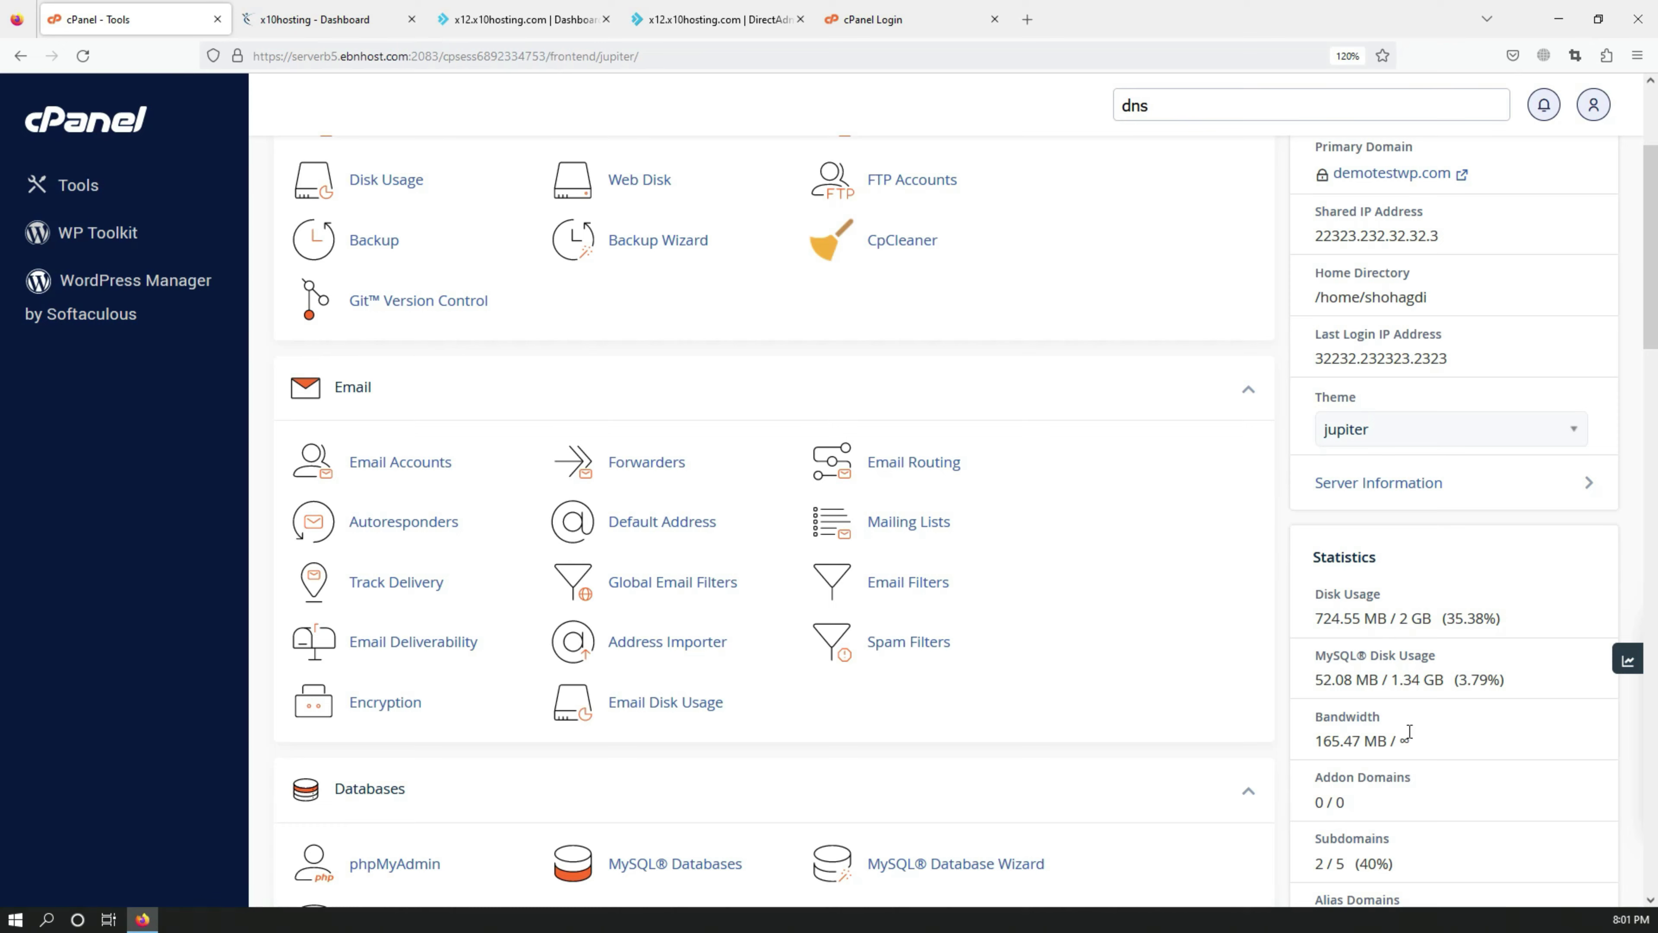
{"action": "scroll", "coordinate": [1438, 736], "scroll_direction": "down", "scroll_amount": 3}
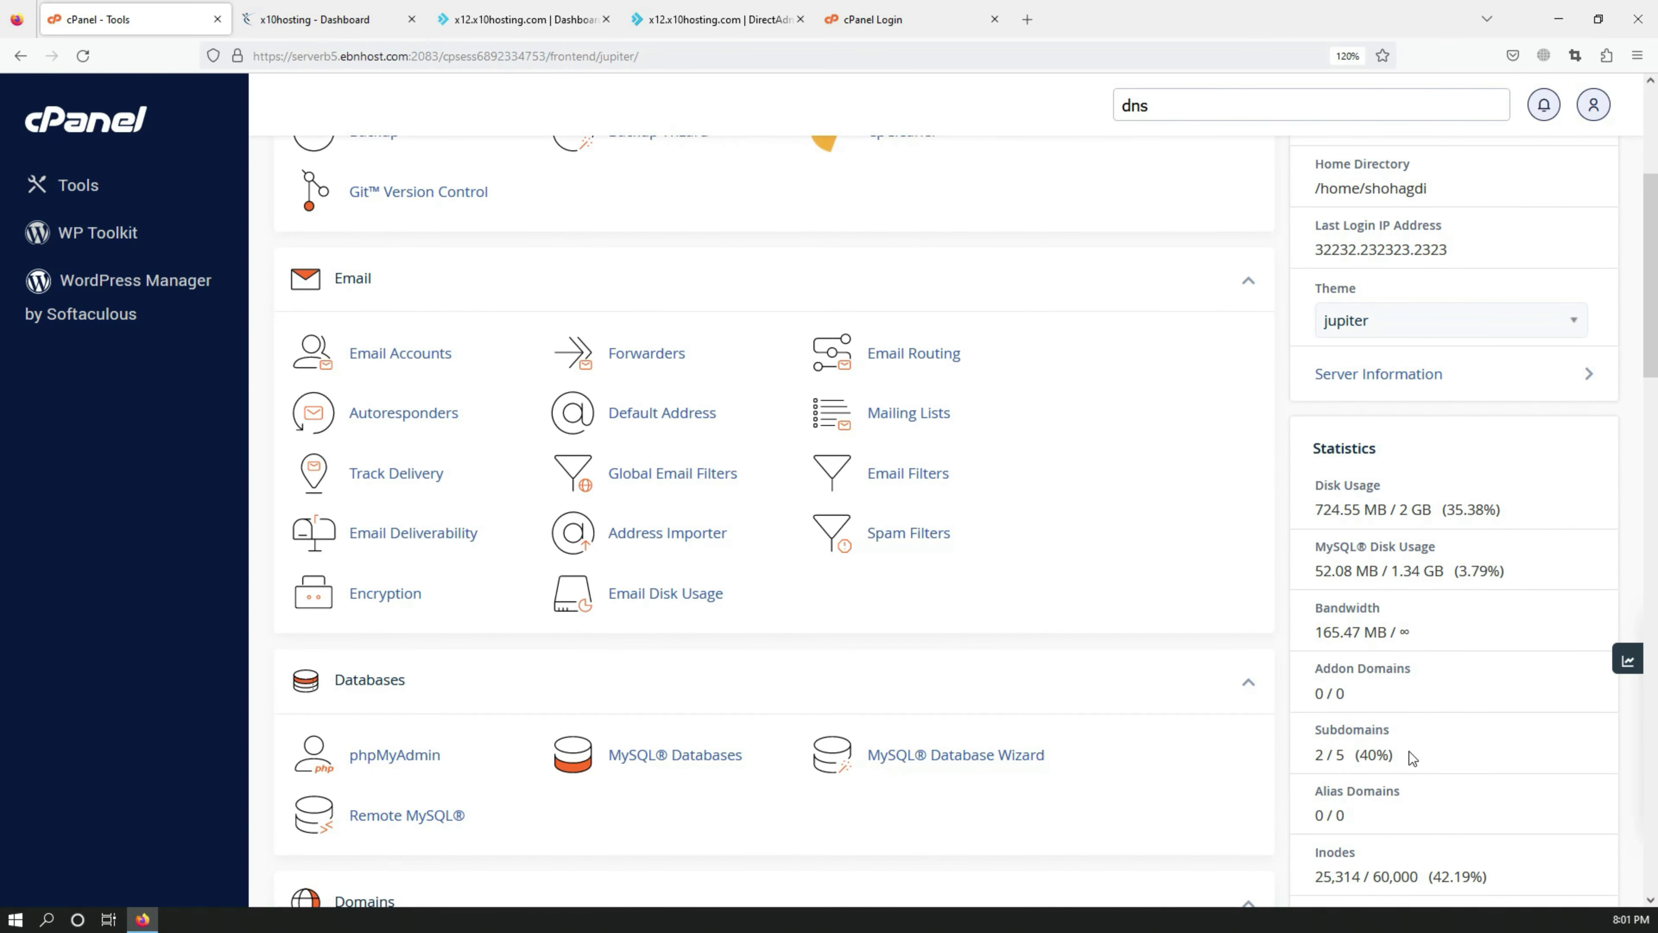
{"action": "scroll", "coordinate": [1474, 755], "scroll_direction": "down", "scroll_amount": 6}
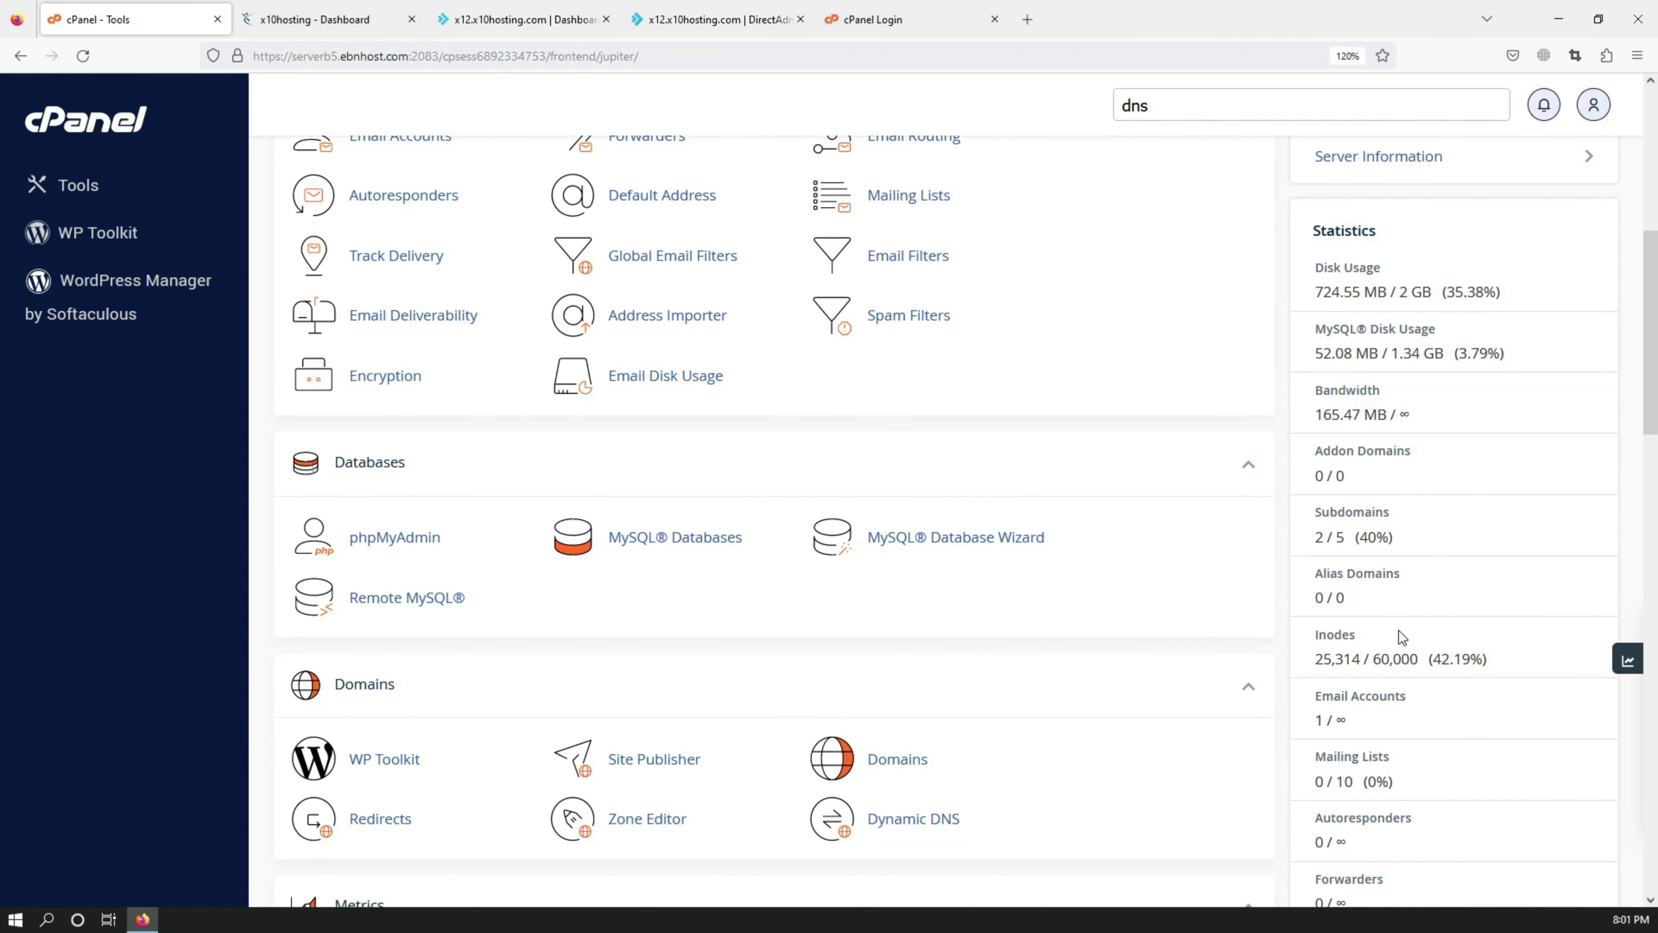
{"action": "scroll", "coordinate": [1403, 643], "scroll_direction": "down", "scroll_amount": 3}
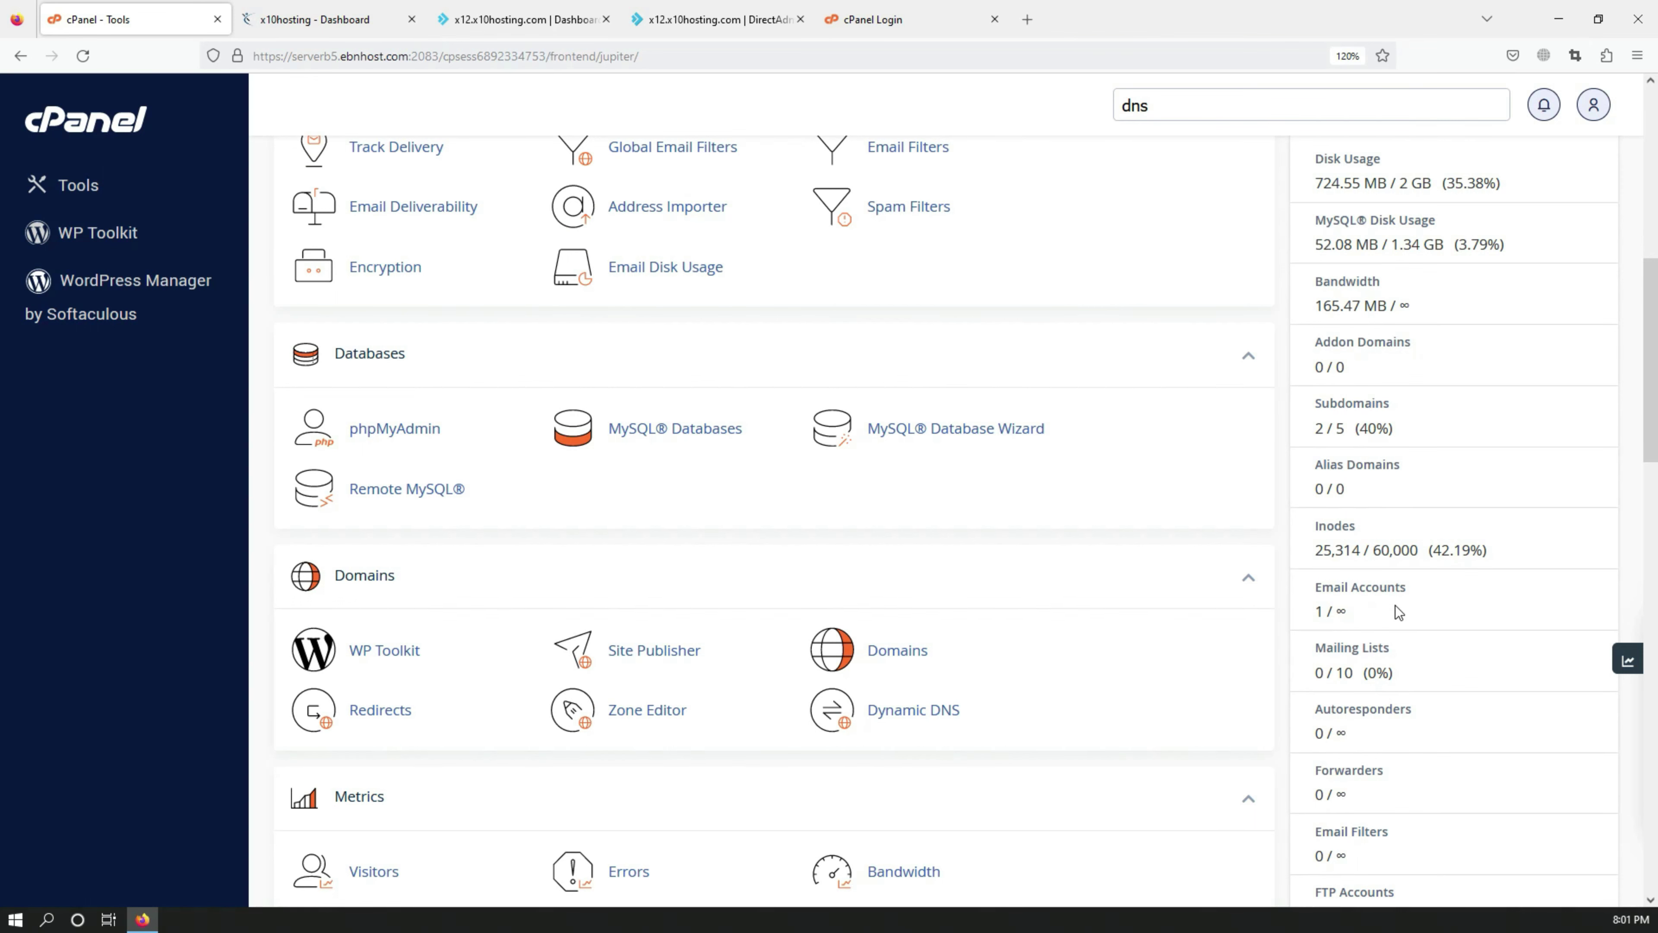
{"action": "scroll", "coordinate": [1428, 627], "scroll_direction": "down", "scroll_amount": 12}
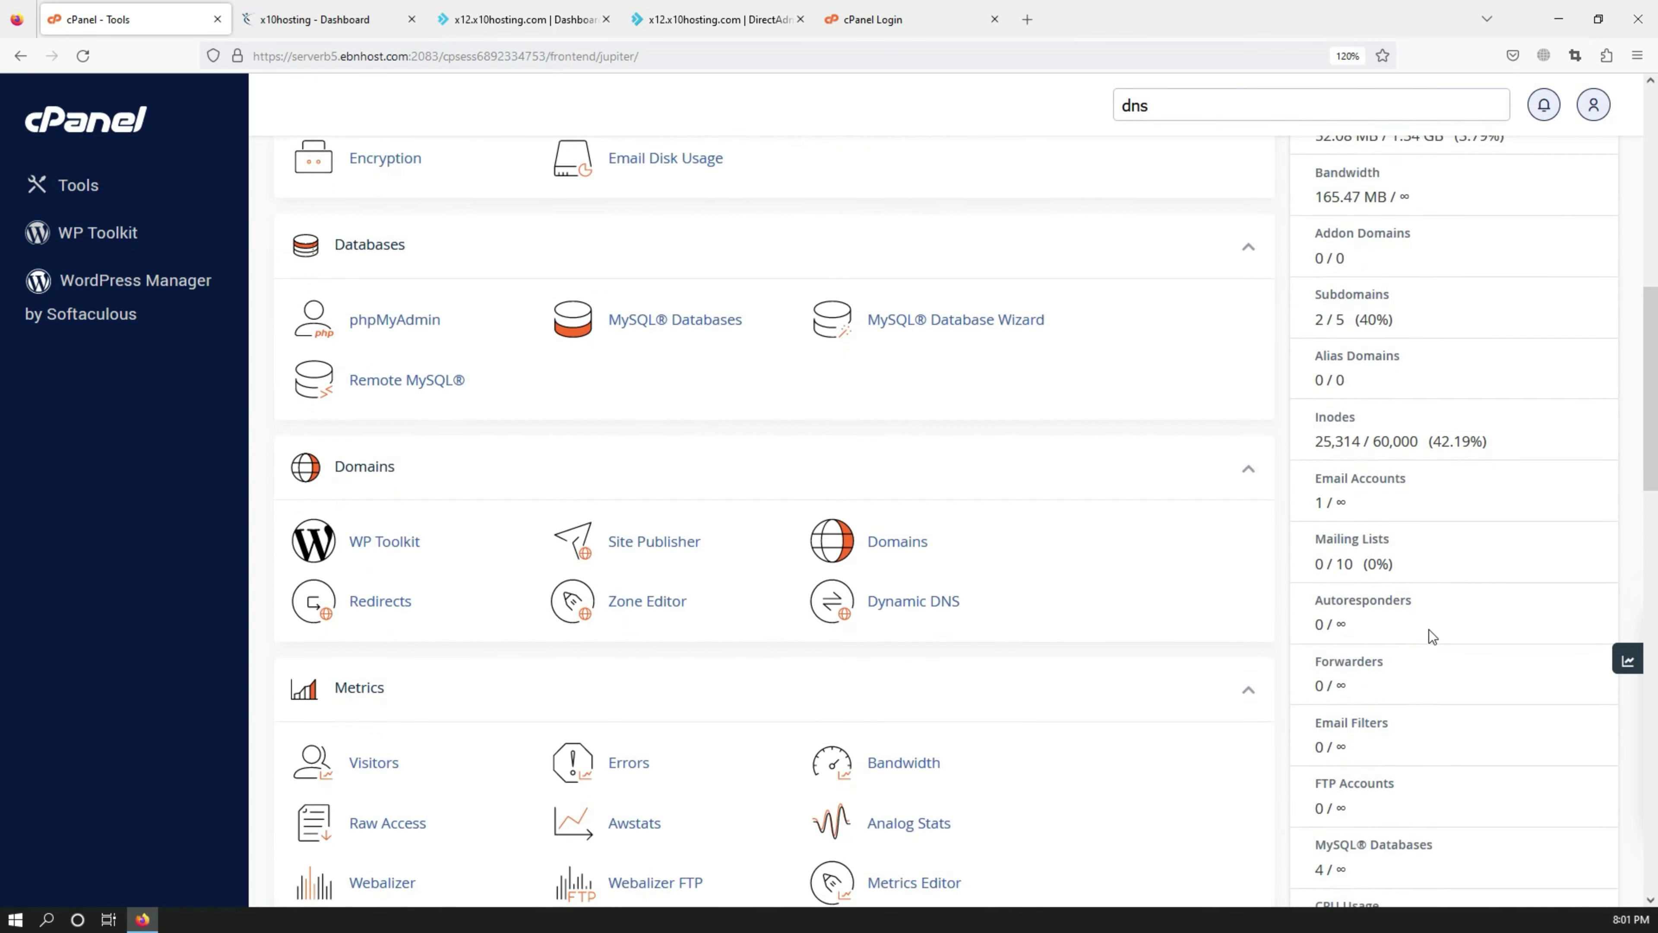
{"action": "scroll", "coordinate": [1405, 672], "scroll_direction": "down", "scroll_amount": 6}
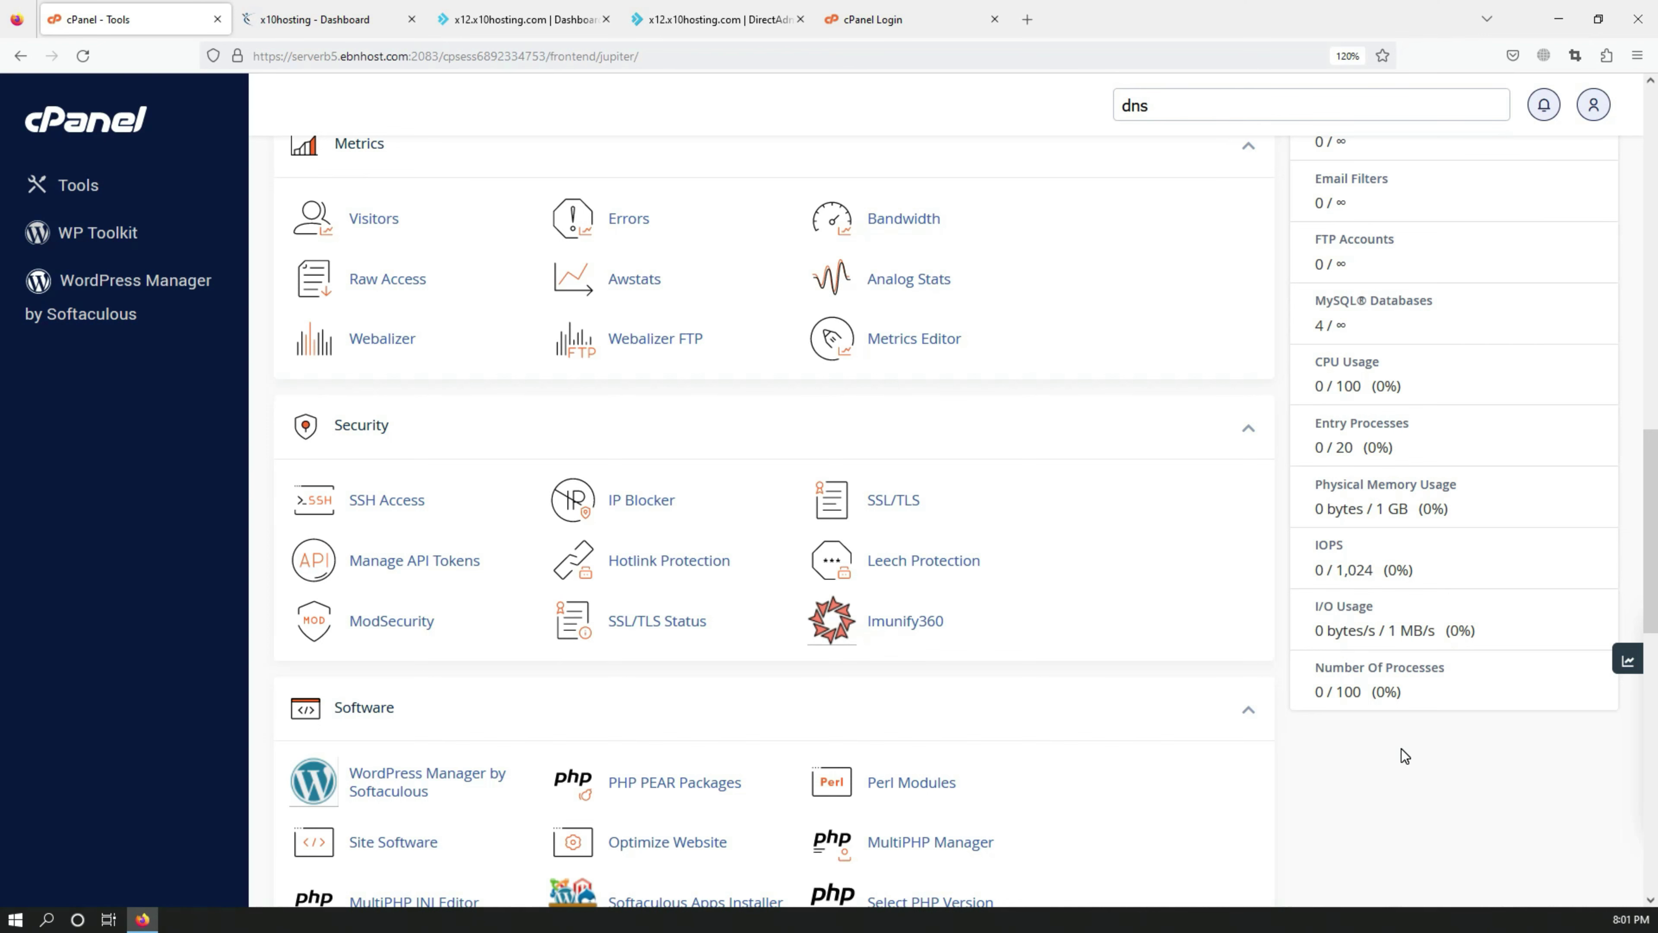
{"action": "scroll", "coordinate": [1410, 763], "scroll_direction": "up", "scroll_amount": 20}
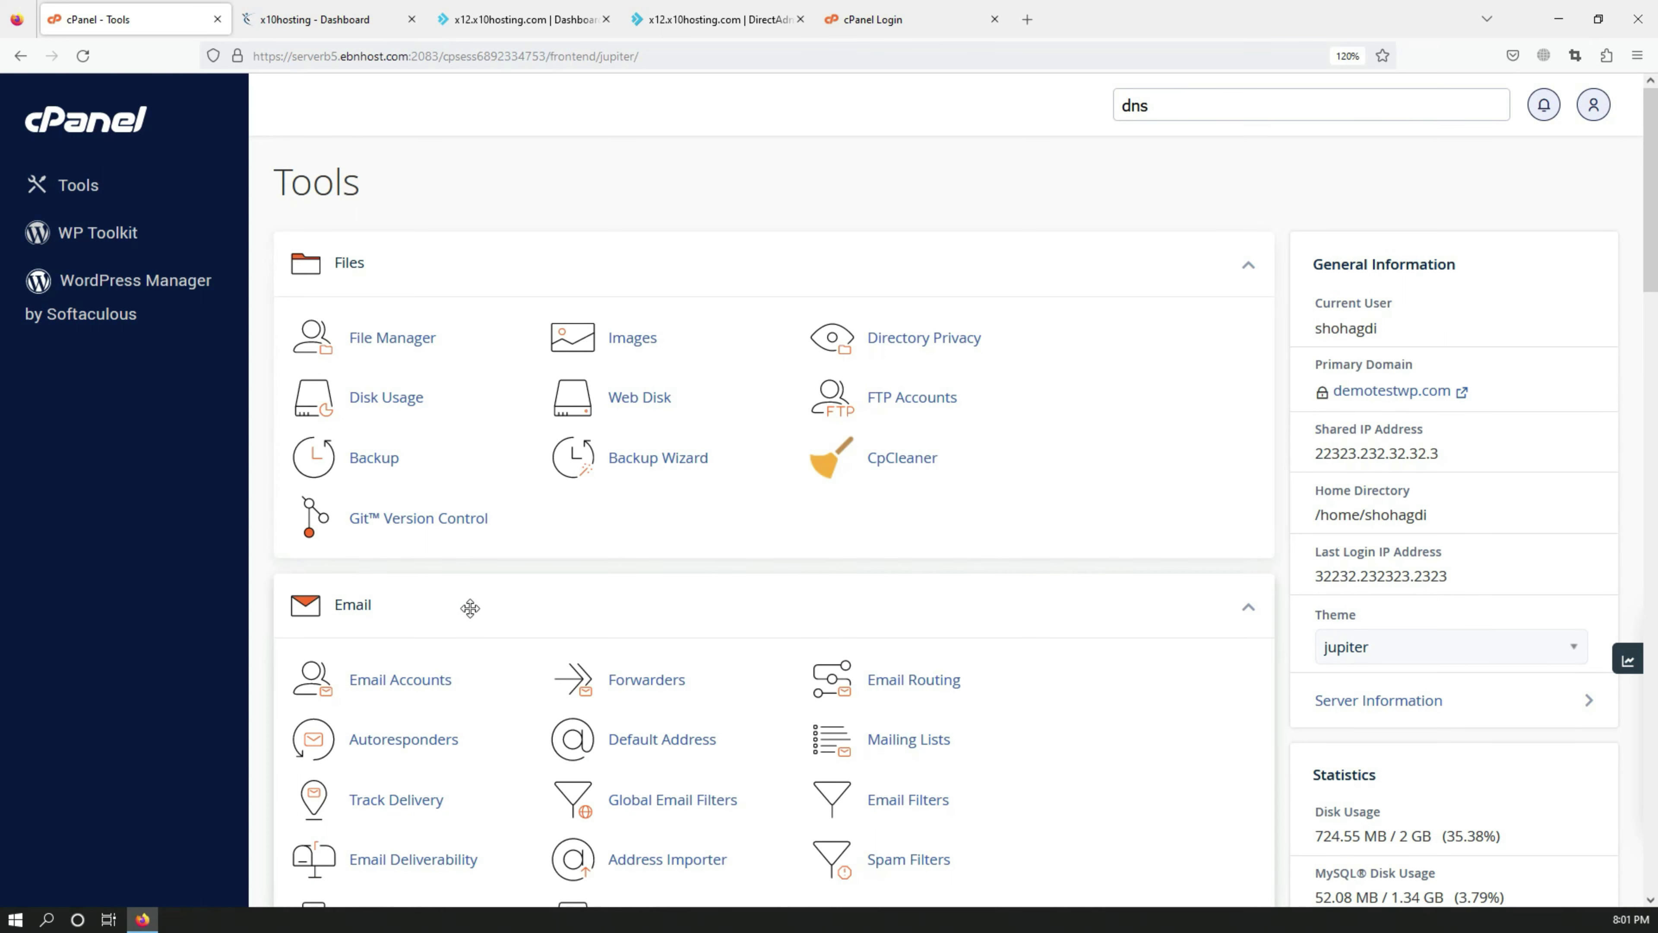
Step: Collapse the Files and Email tool sections and move Files between Databases and Domains
{"action": "left_click", "coordinate": [1249, 269]}
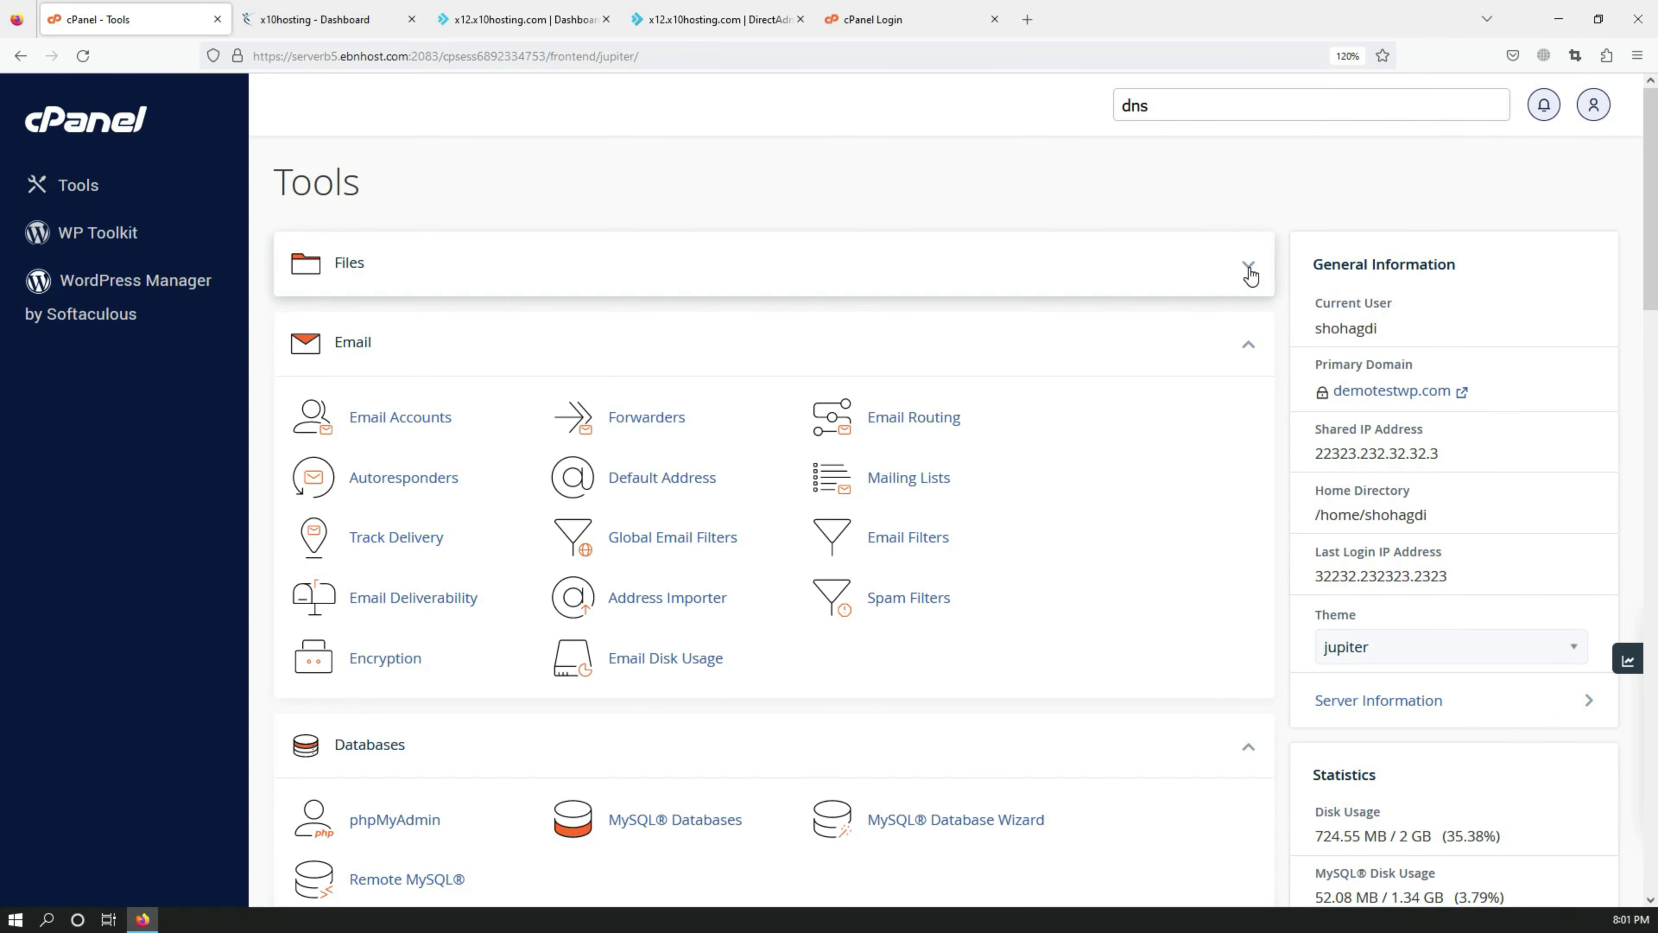
{"action": "left_click", "coordinate": [1248, 270]}
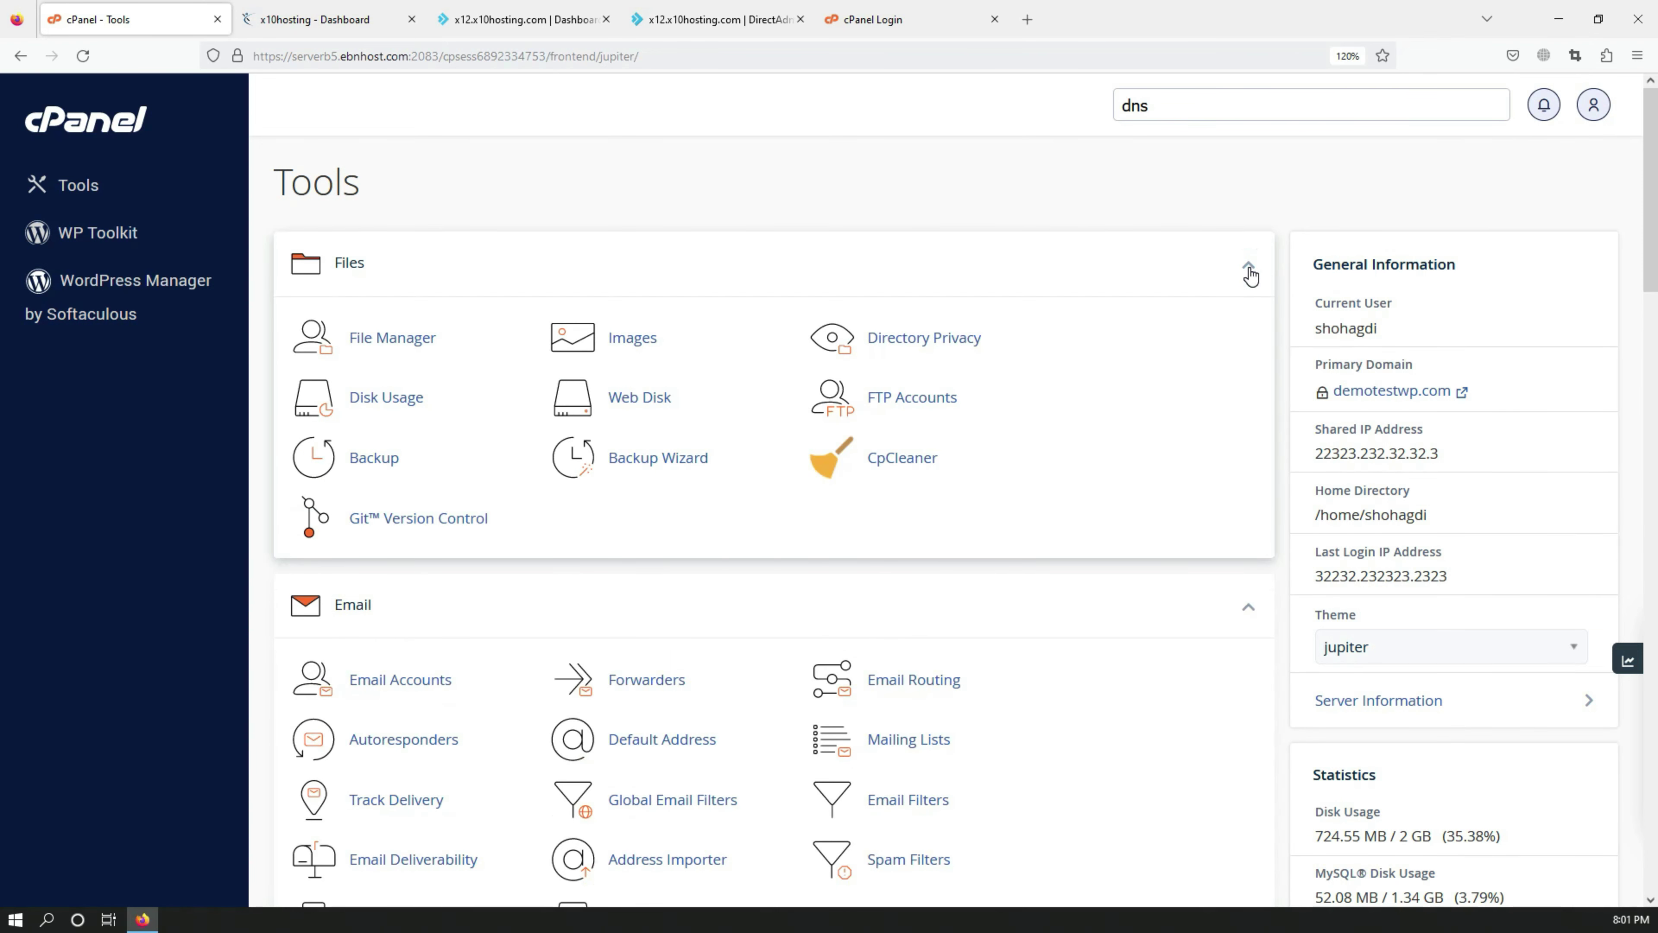
{"action": "left_click", "coordinate": [1248, 270]}
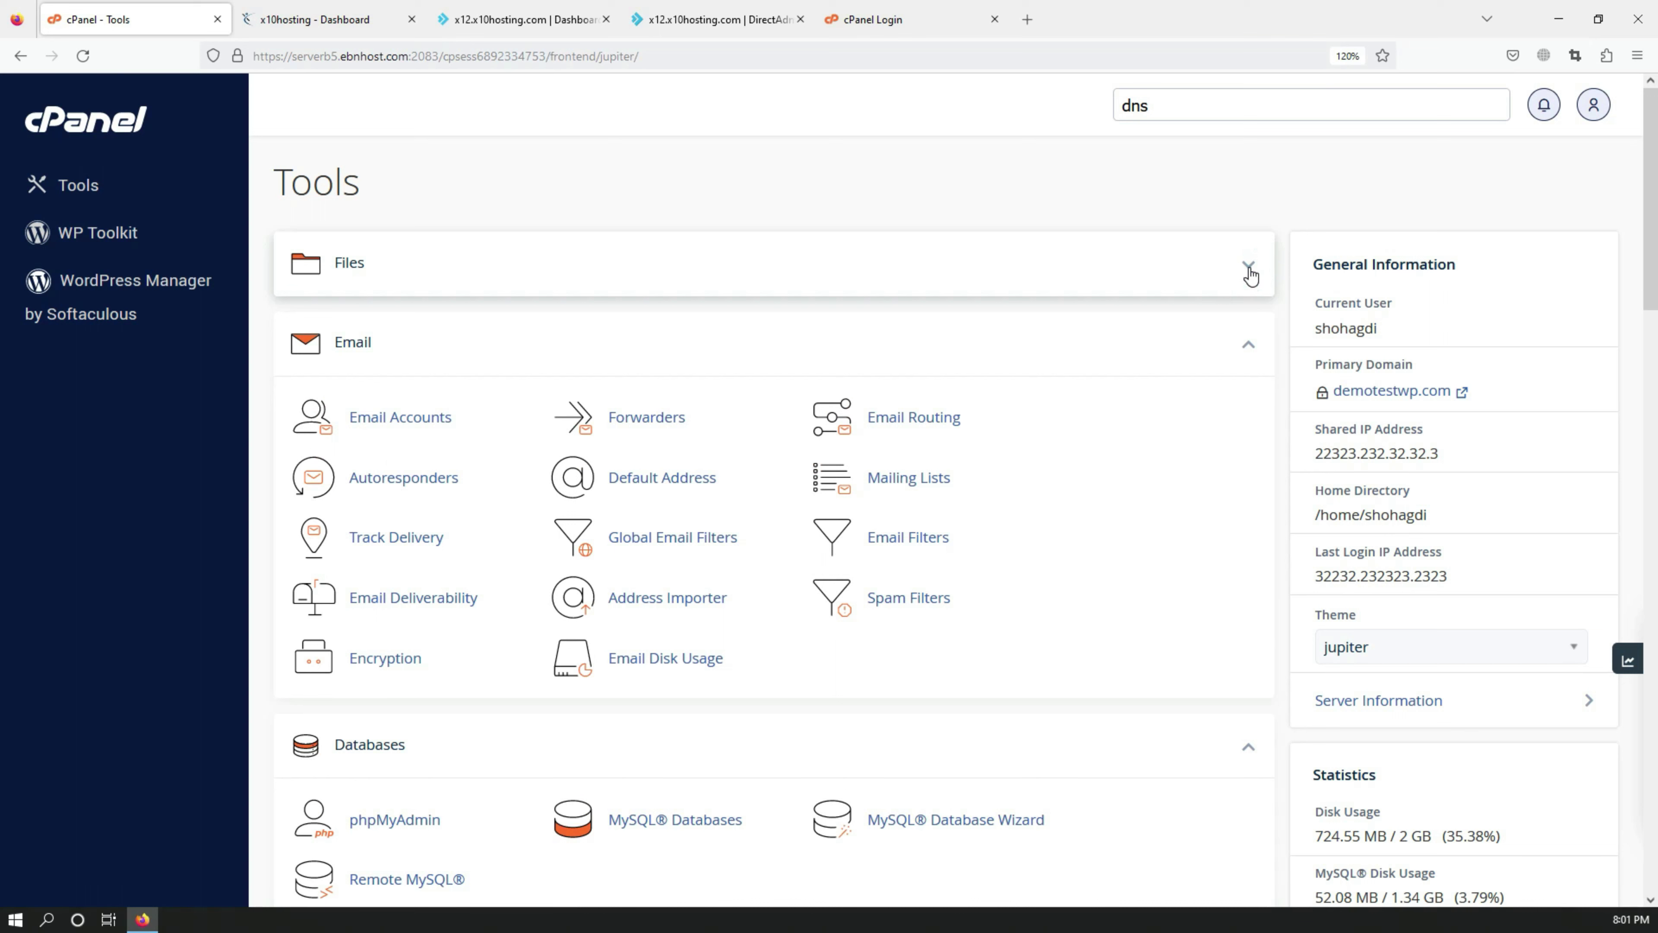
{"action": "left_click", "coordinate": [1248, 344]}
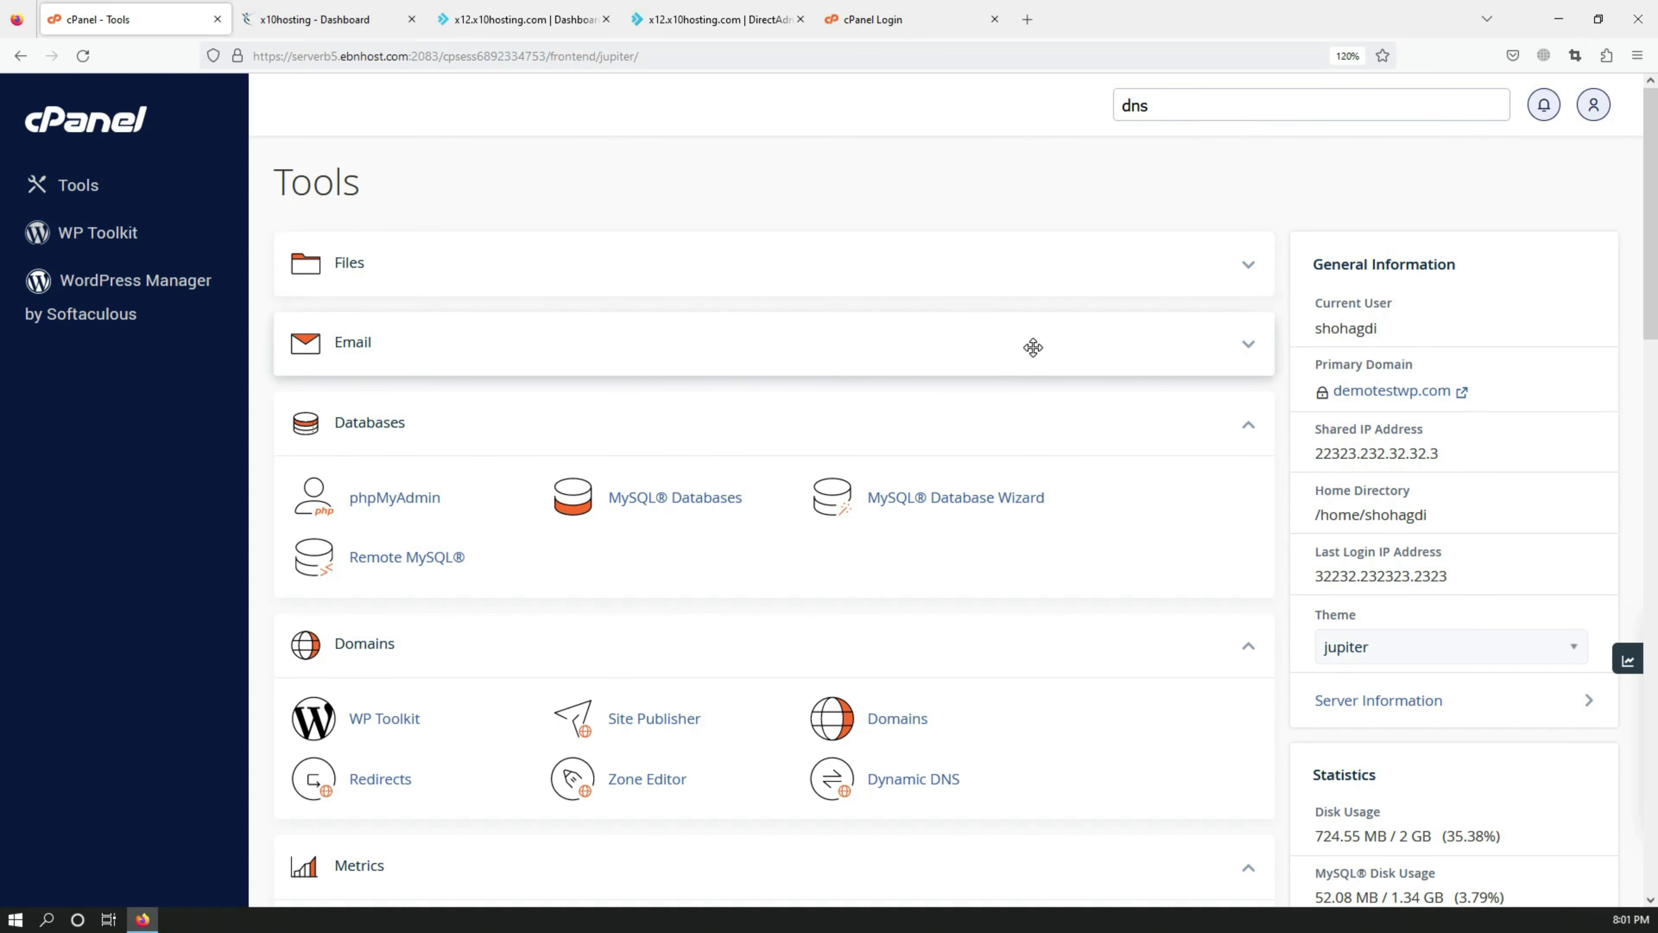
{"action": "left_click_drag", "start_coordinate": [957, 343], "coordinate": [909, 236]}
{"action": "left_click_drag", "start_coordinate": [797, 267], "coordinate": [779, 645]}
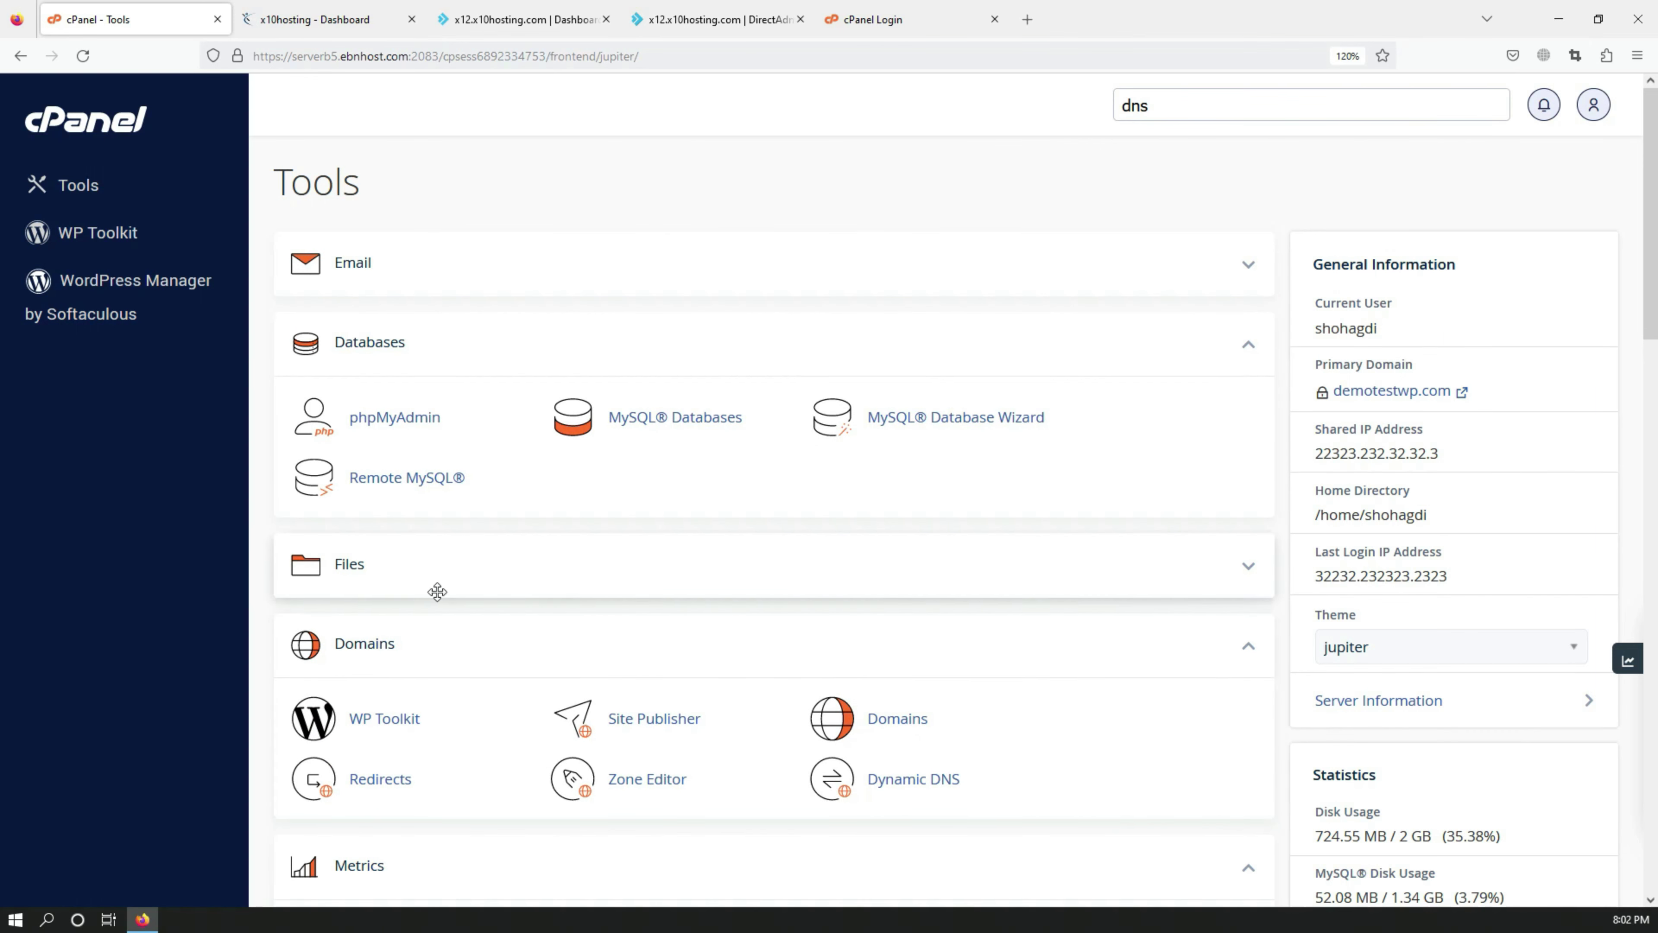
Step: Move the Files section back above Email and expand both sections
{"action": "left_click_drag", "start_coordinate": [511, 581], "coordinate": [509, 239]}
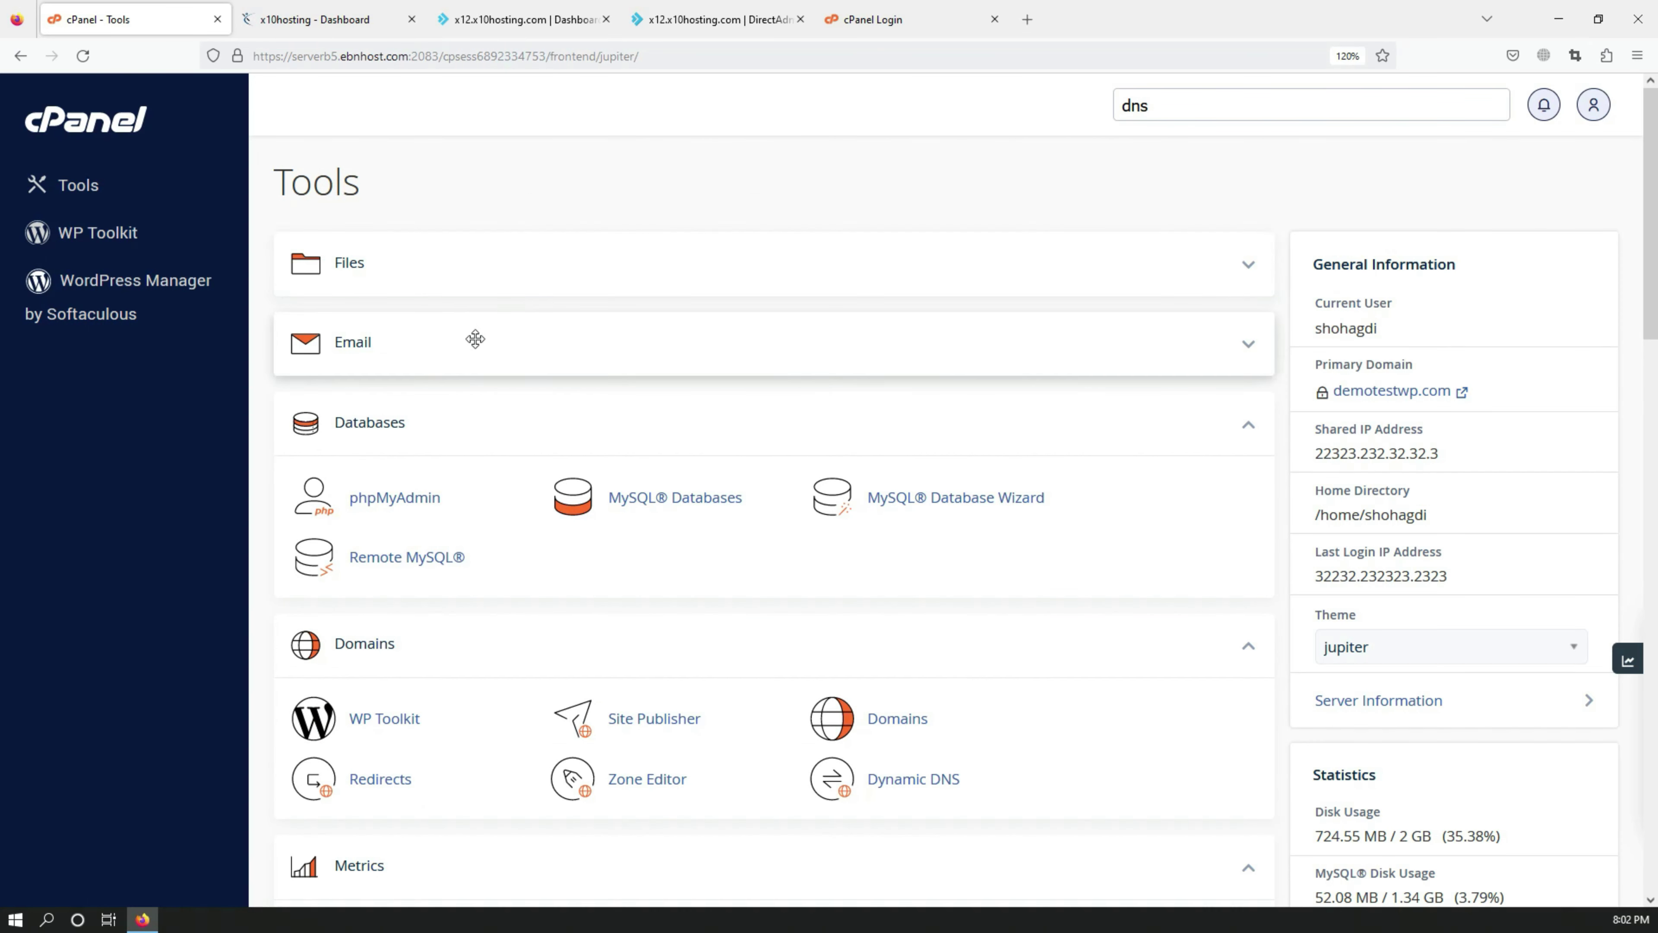
{"action": "left_click", "coordinate": [1248, 346]}
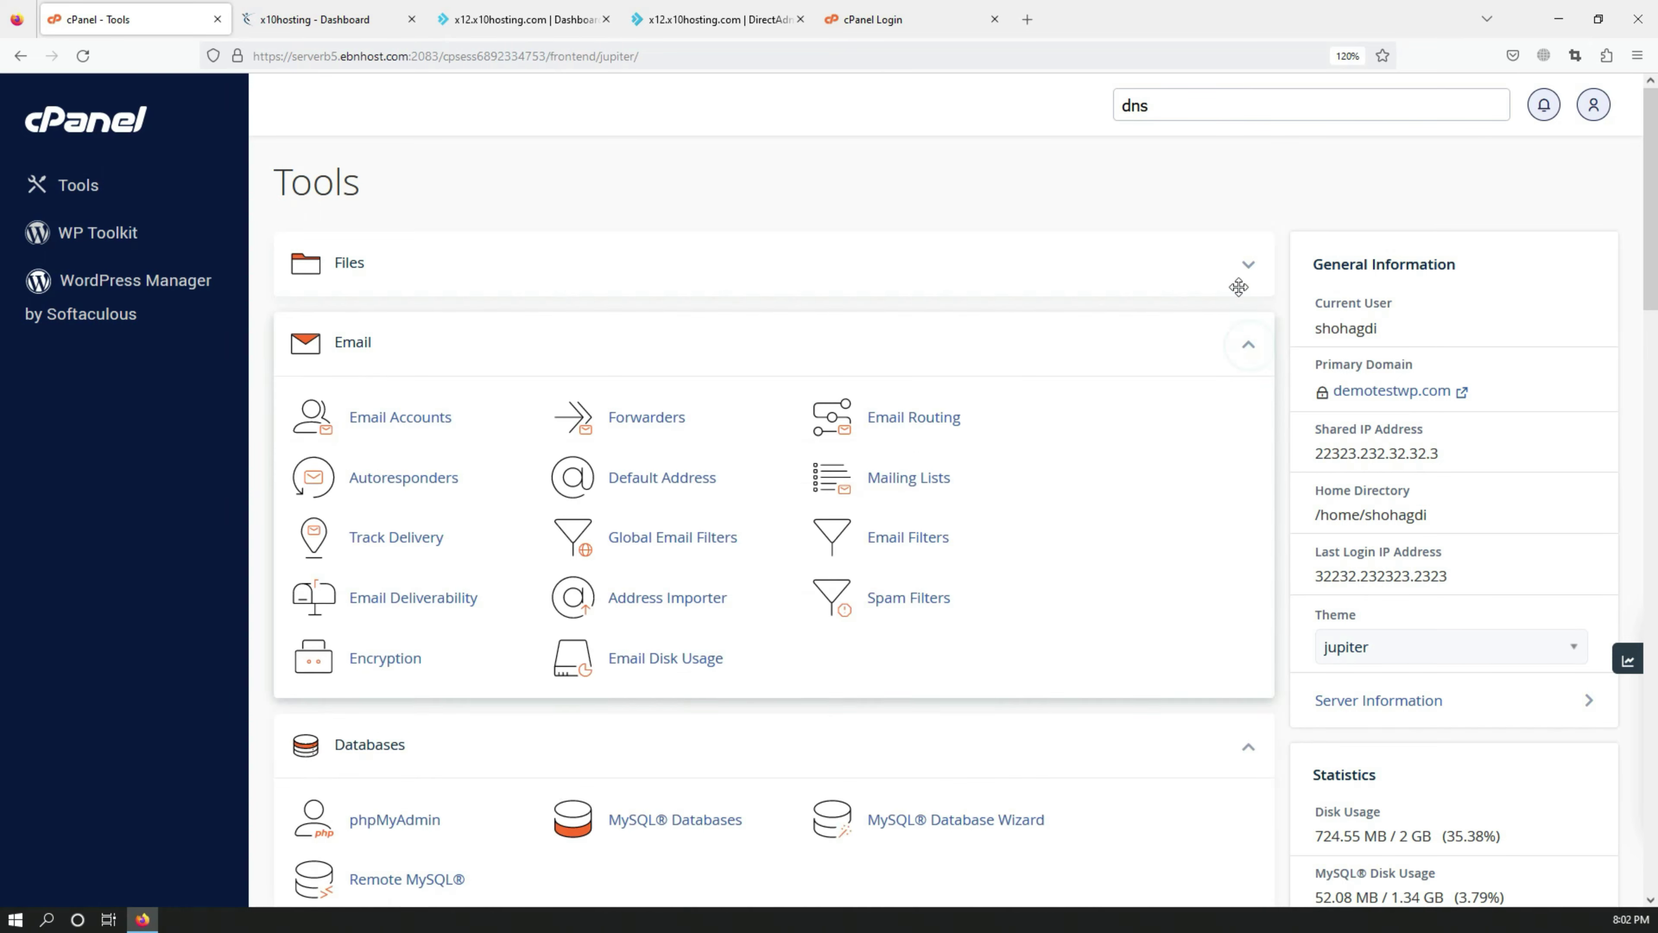
{"action": "left_click", "coordinate": [1243, 265]}
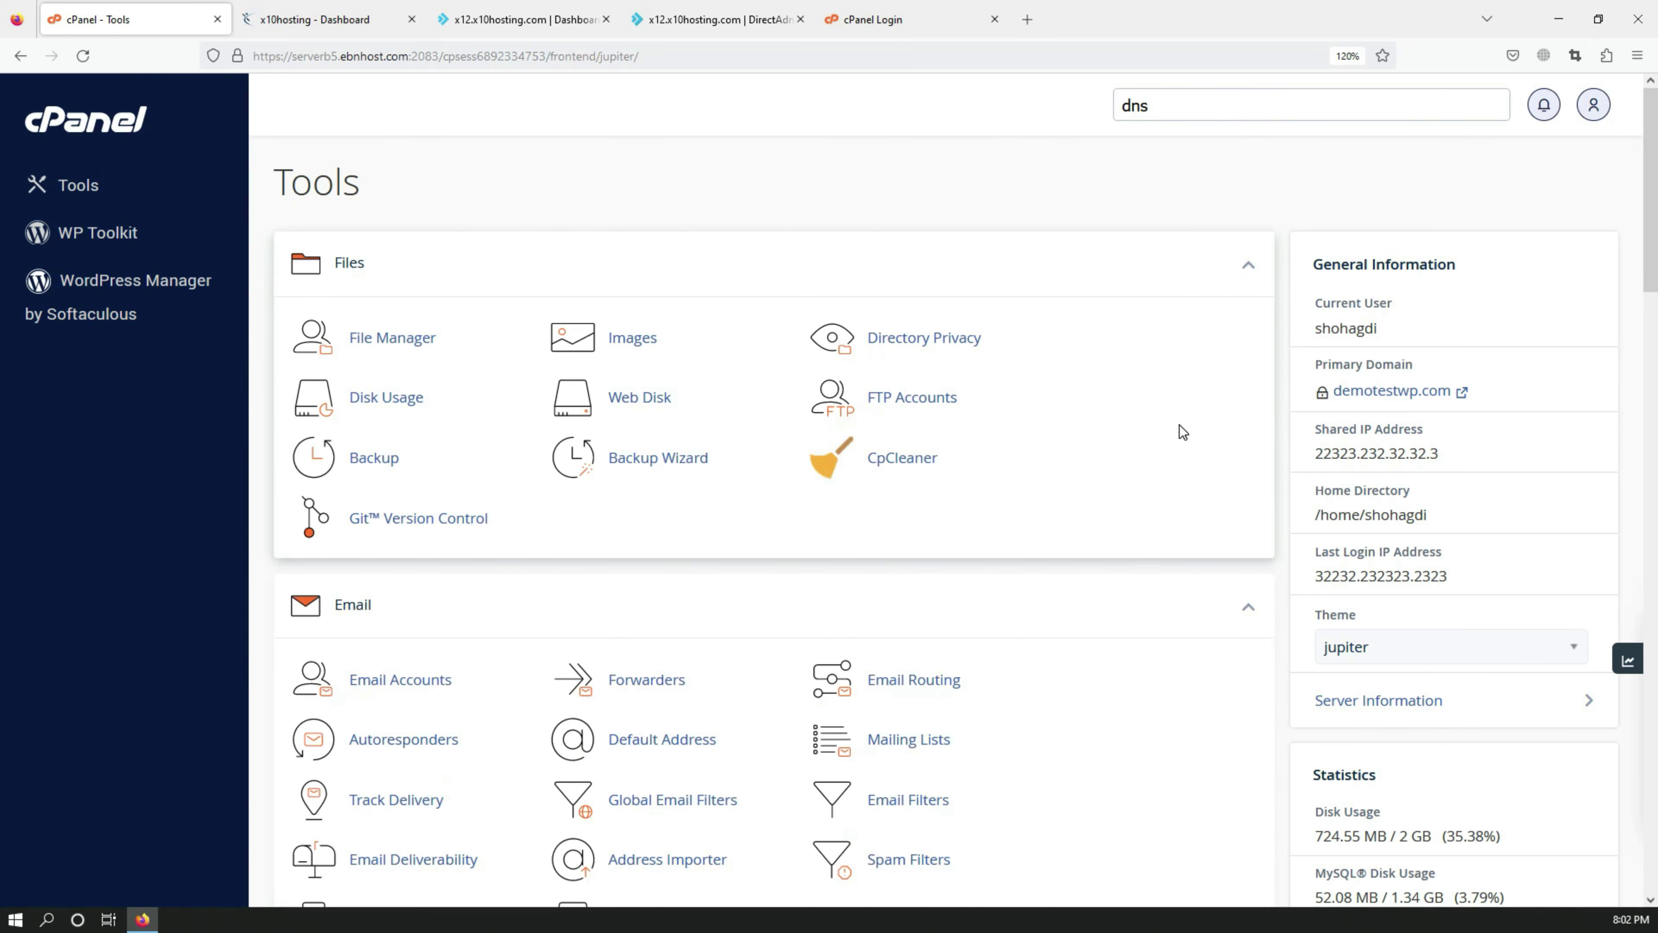
Step: Examine the tools in the Files section, such as FTP Accounts, and those in the Email section
{"action": "scroll", "coordinate": [1179, 430], "scroll_direction": "down", "scroll_amount": 5}
{"action": "scroll", "coordinate": [1177, 418], "scroll_direction": "up", "scroll_amount": 5}
{"action": "scroll", "coordinate": [1382, 424], "scroll_direction": "down", "scroll_amount": 3}
{"action": "scroll", "coordinate": [1382, 455], "scroll_direction": "down", "scroll_amount": 7}
{"action": "scroll", "coordinate": [1406, 660], "scroll_direction": "up", "scroll_amount": 7}
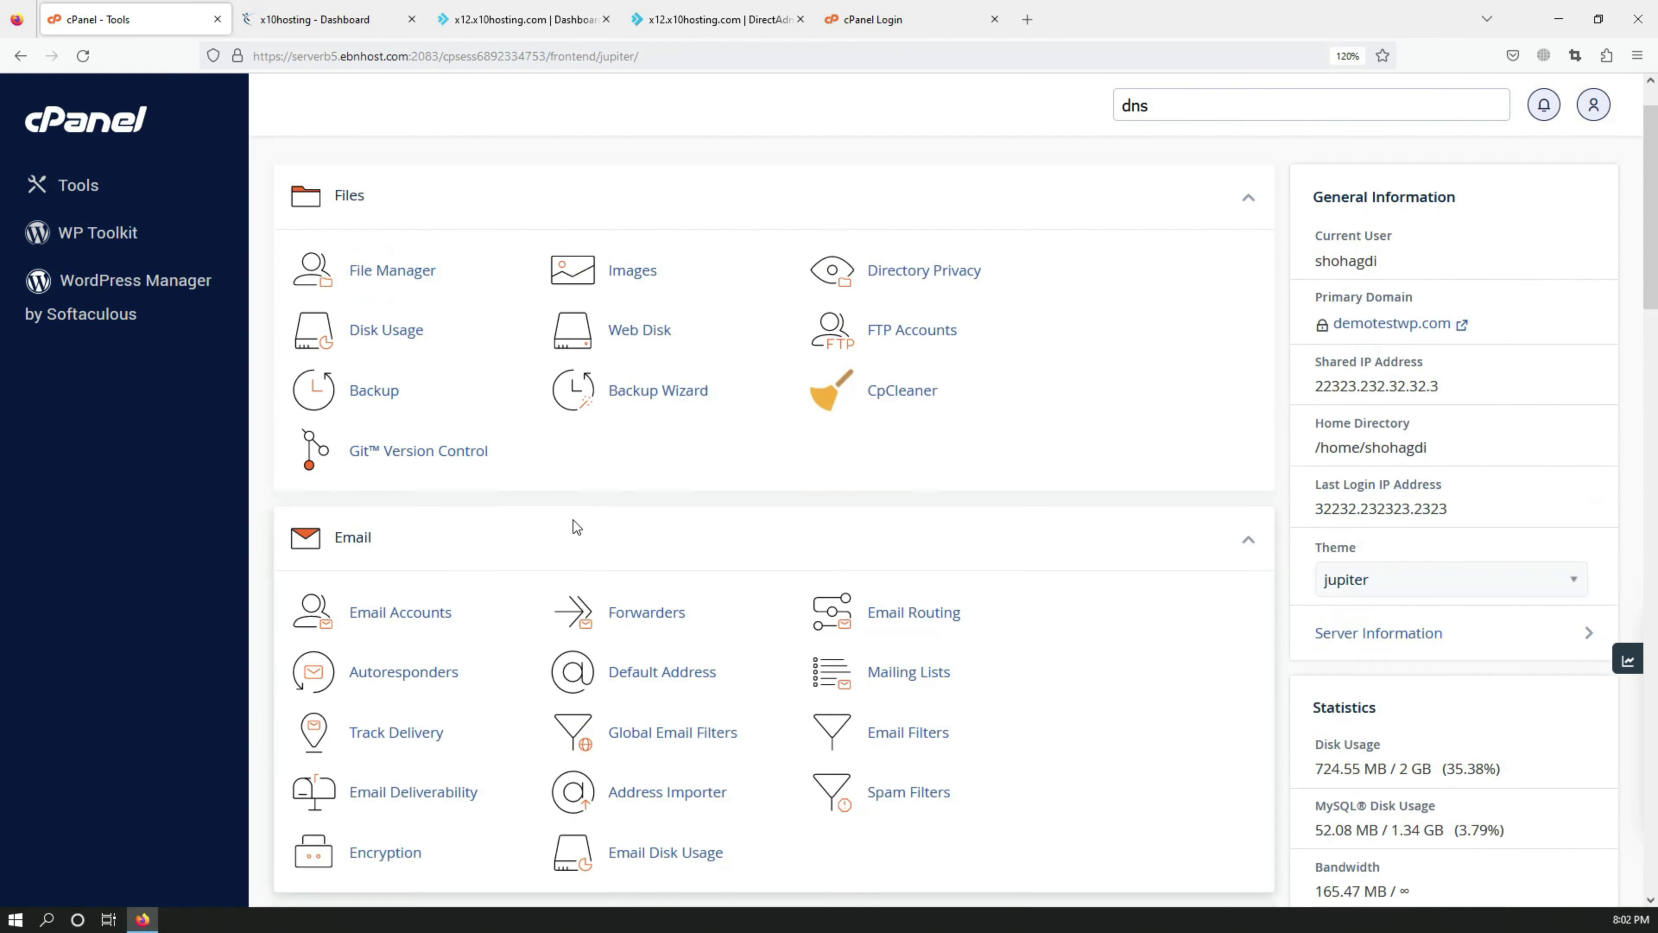
{"action": "scroll", "coordinate": [444, 292], "scroll_direction": "up", "scroll_amount": 3}
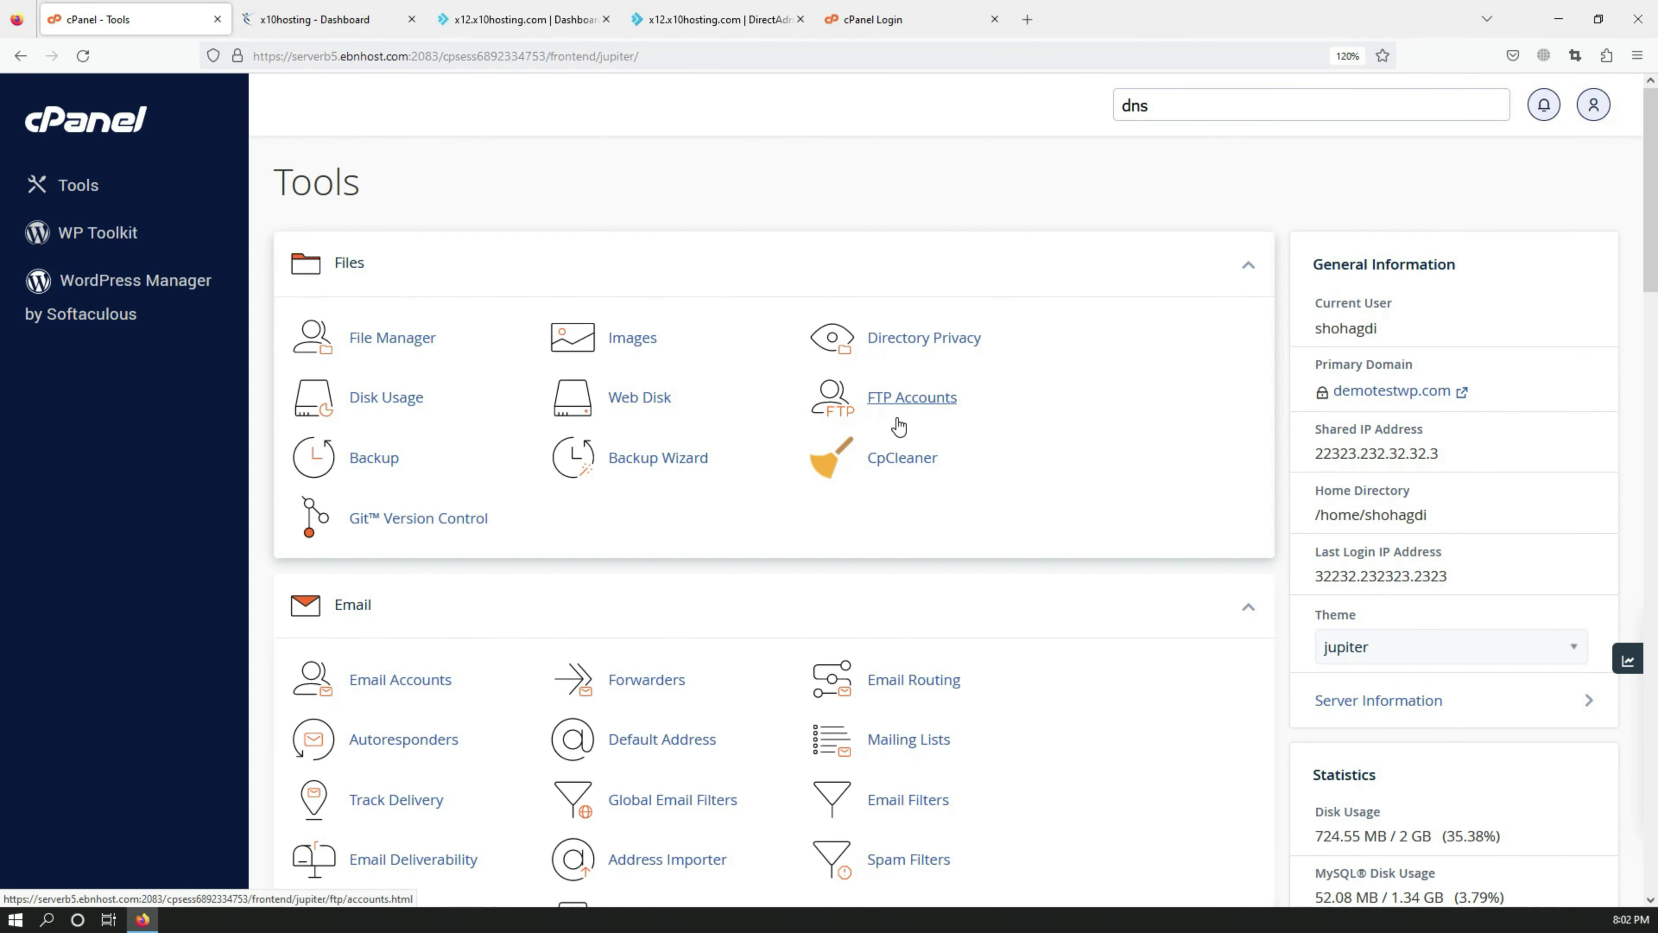
{"action": "scroll", "coordinate": [895, 451], "scroll_direction": "down", "scroll_amount": 3}
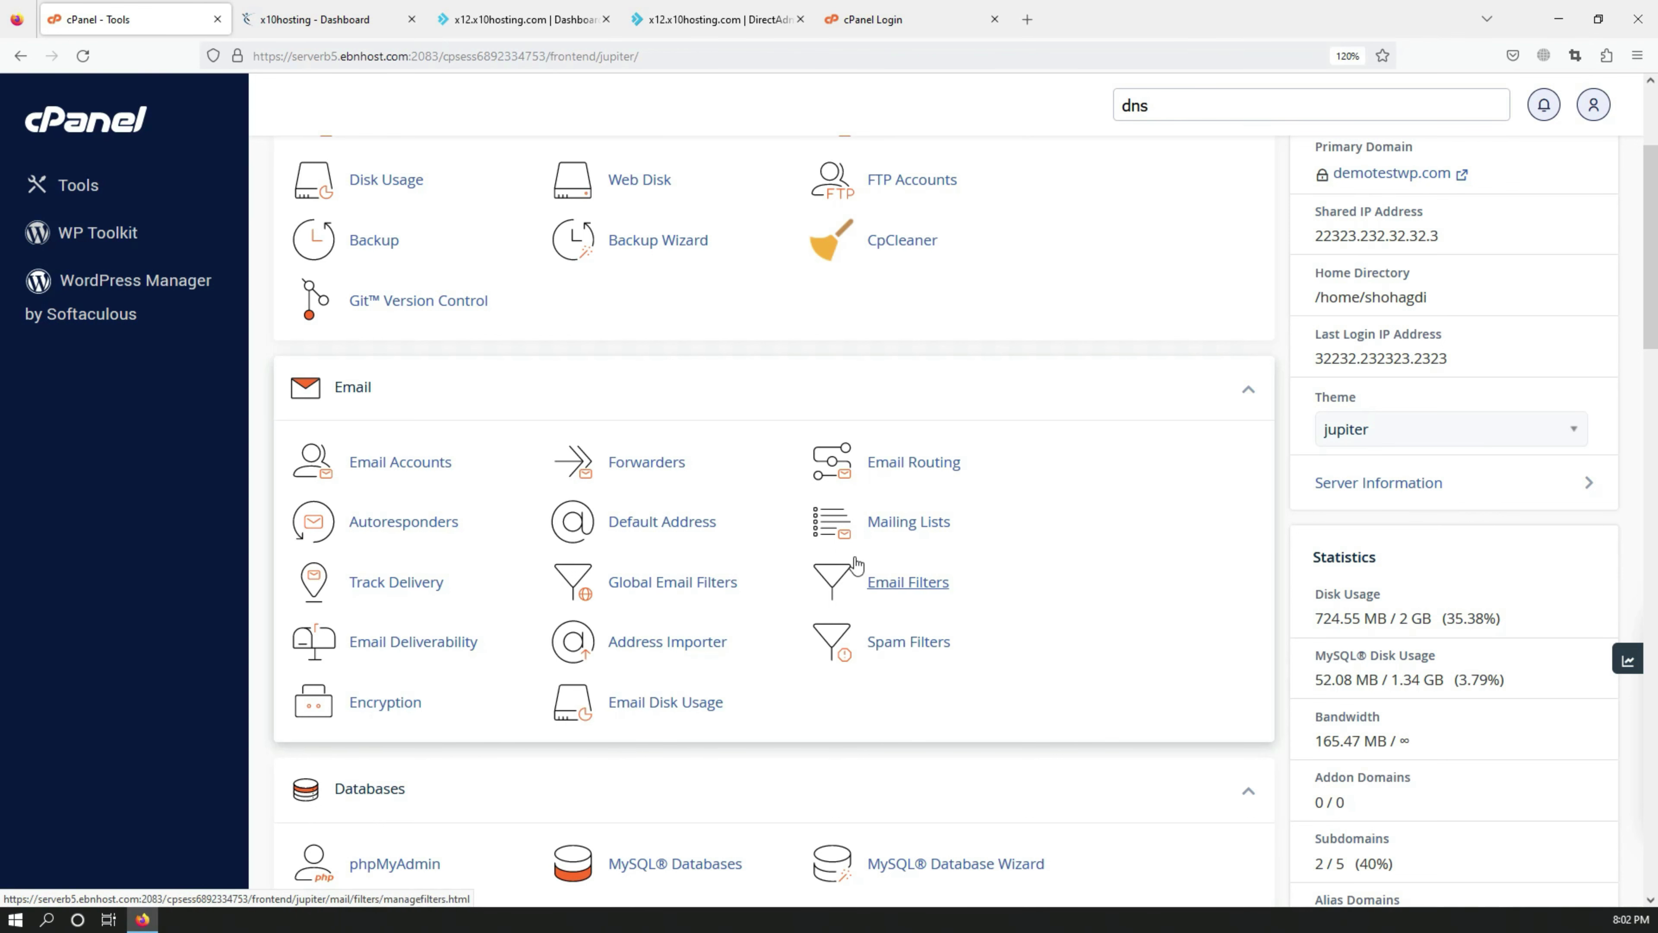
Step: Examine the Databases section tools, including phpMyAdmin, MySQL Databases, MySQL Database Wizard and Remote MySQL
{"action": "scroll", "coordinate": [998, 594], "scroll_direction": "down", "scroll_amount": 3}
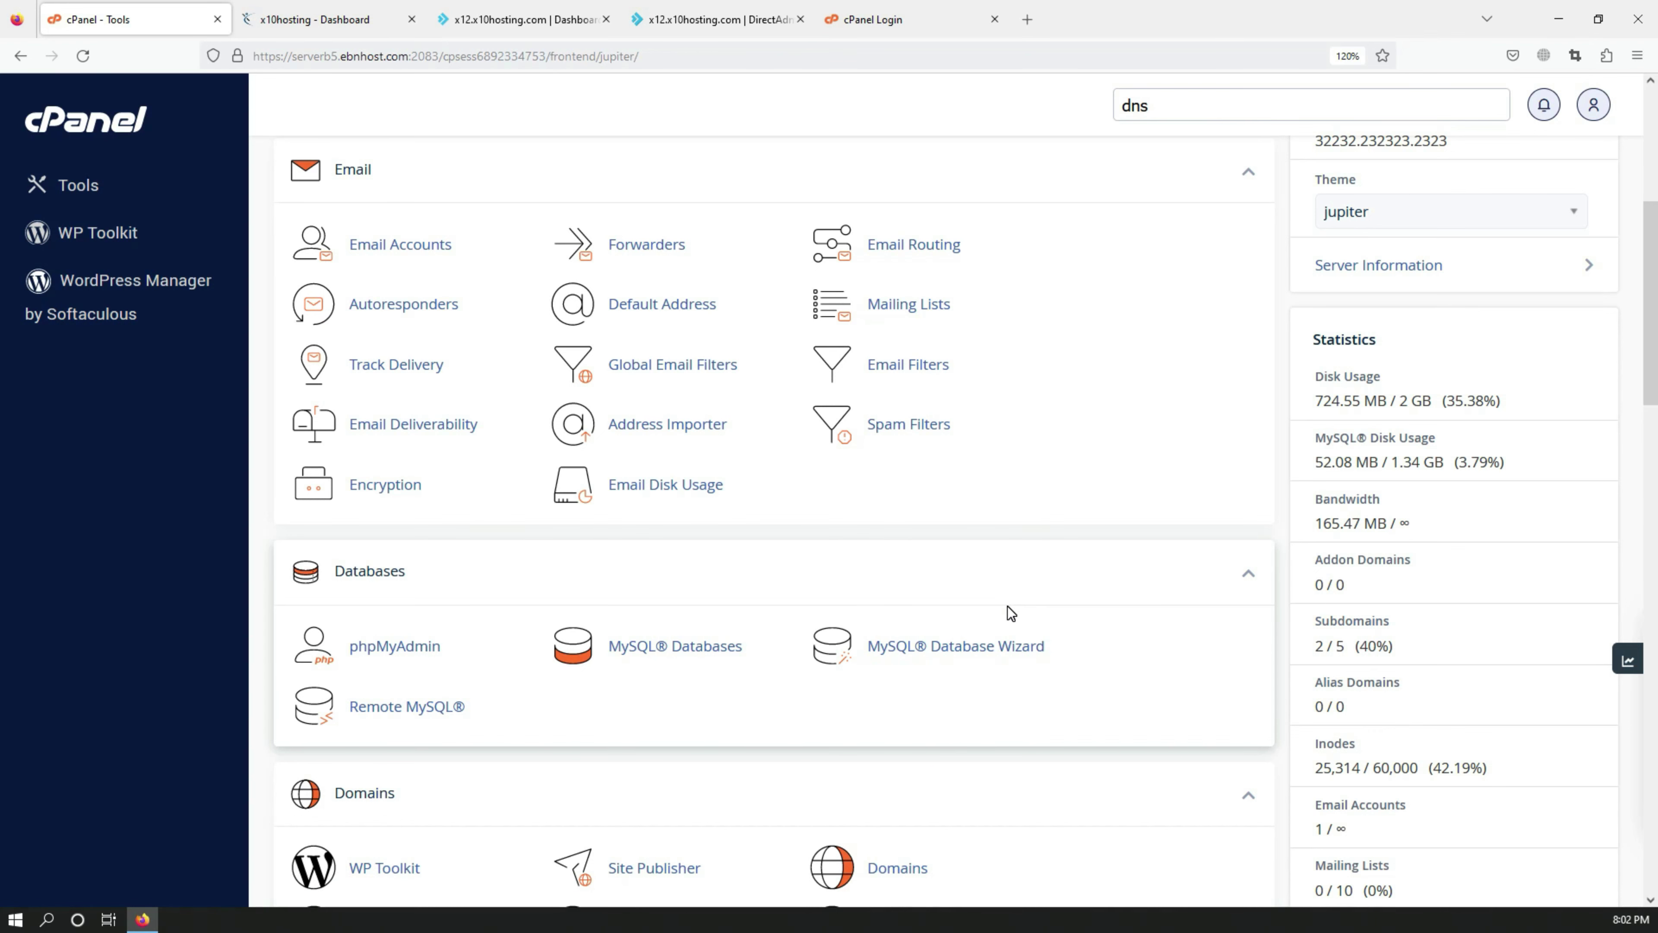
{"action": "scroll", "coordinate": [993, 596], "scroll_direction": "down", "scroll_amount": 2}
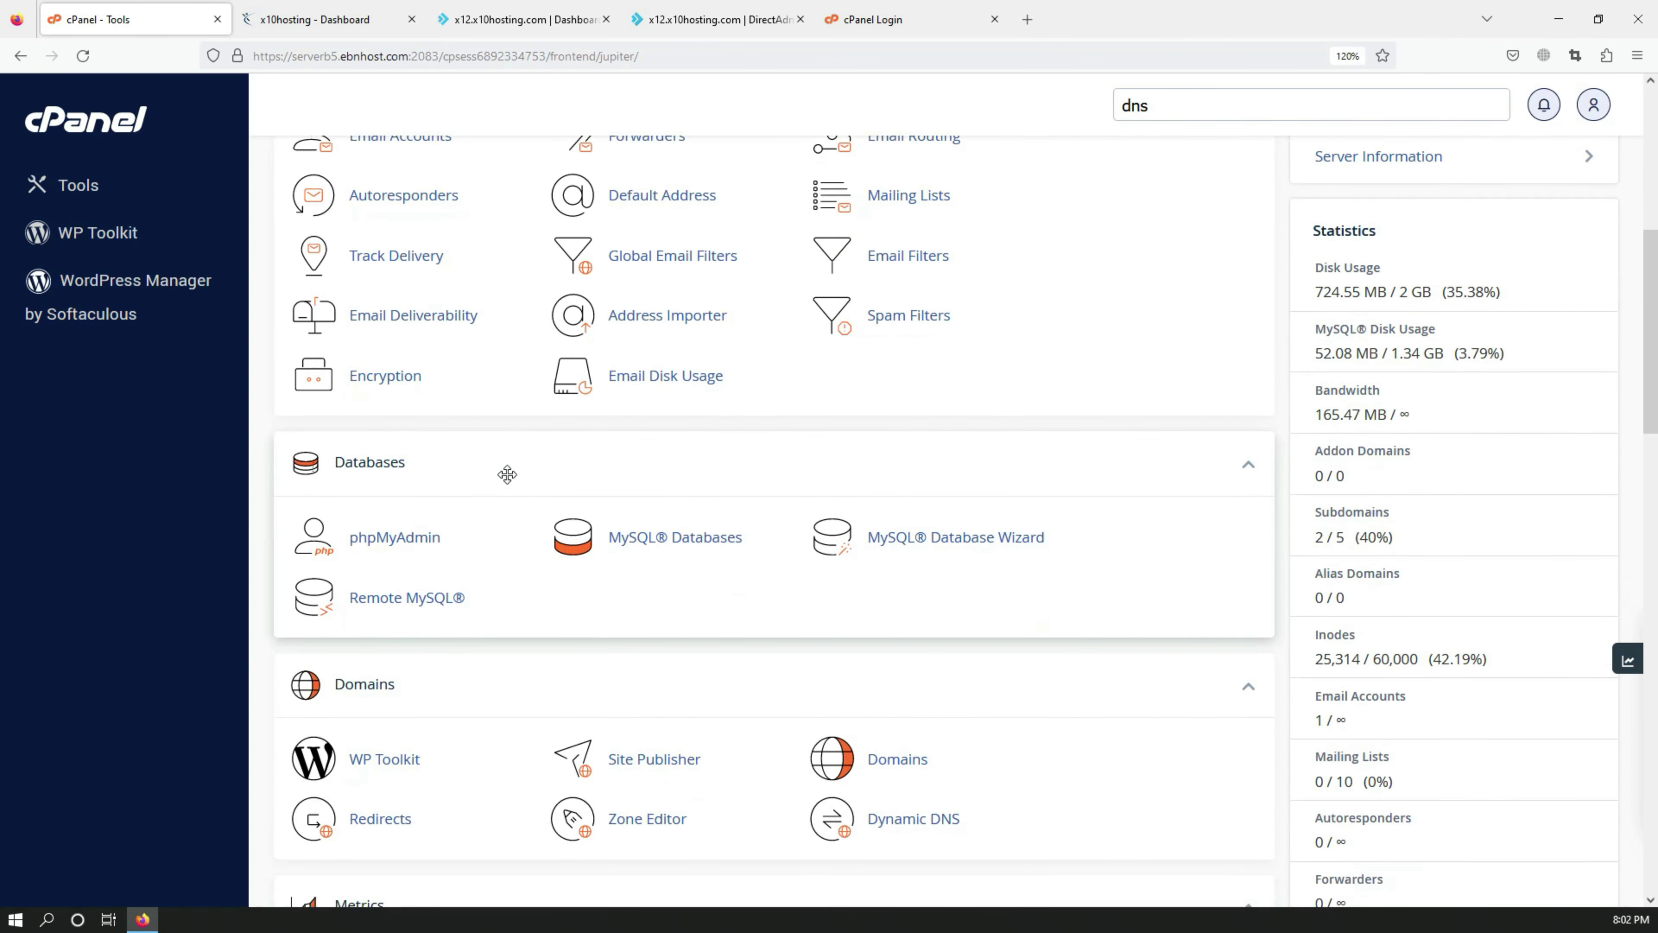
{"action": "scroll", "coordinate": [470, 480], "scroll_direction": "down", "scroll_amount": 2}
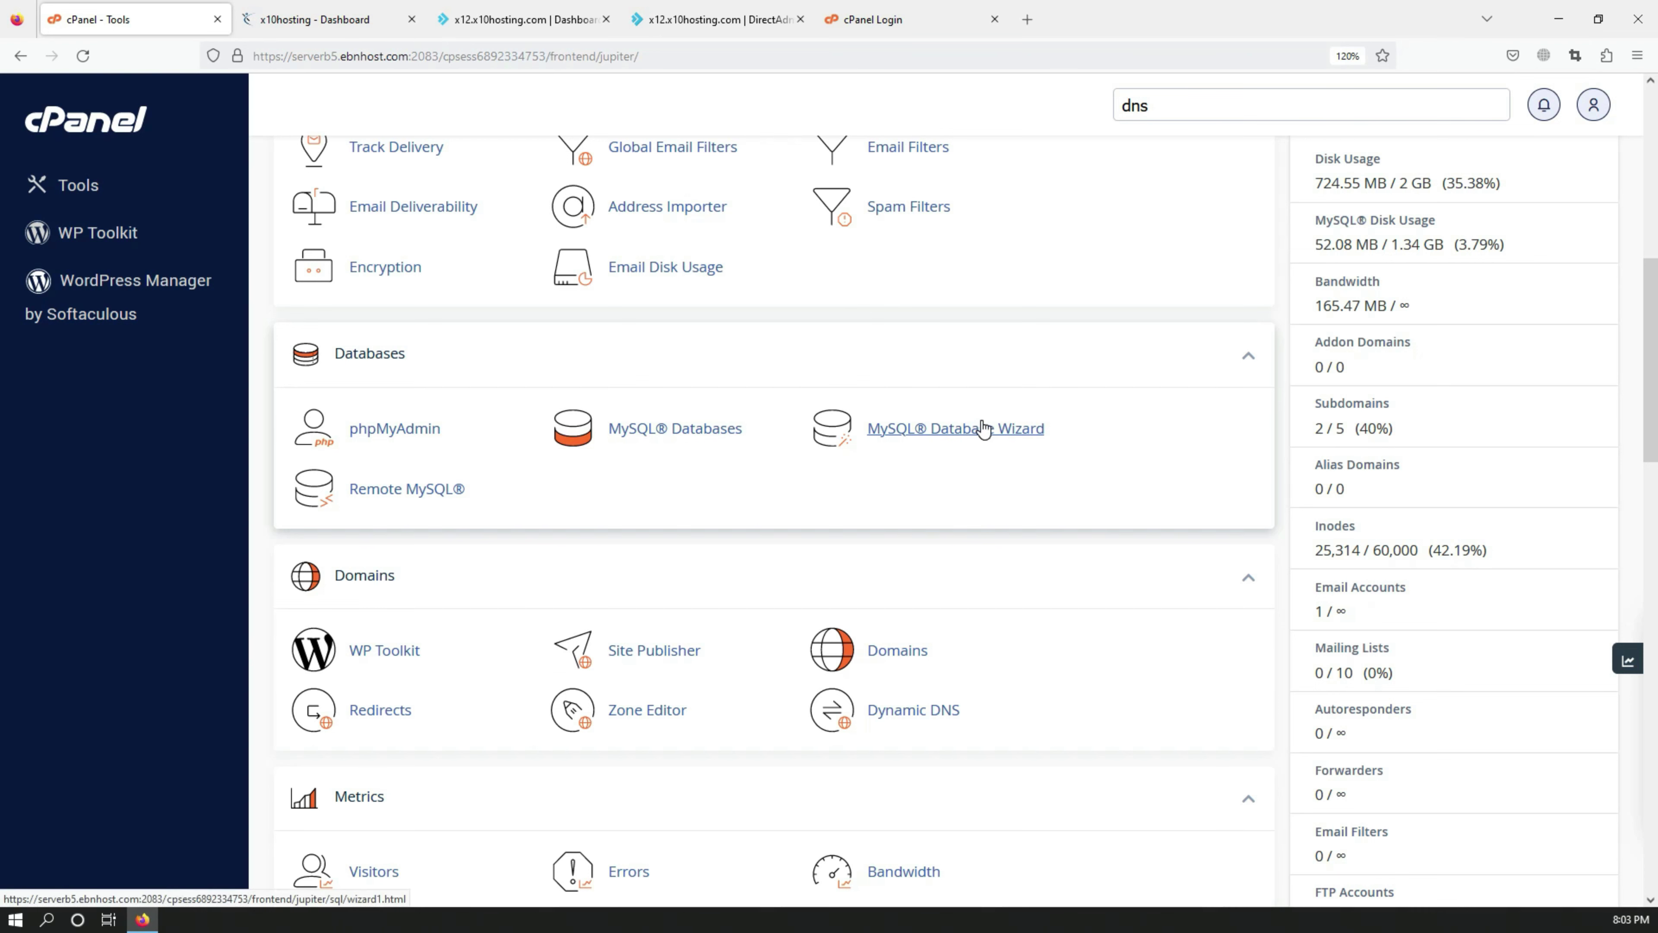
{"action": "scroll", "coordinate": [545, 485], "scroll_direction": "up", "scroll_amount": 2}
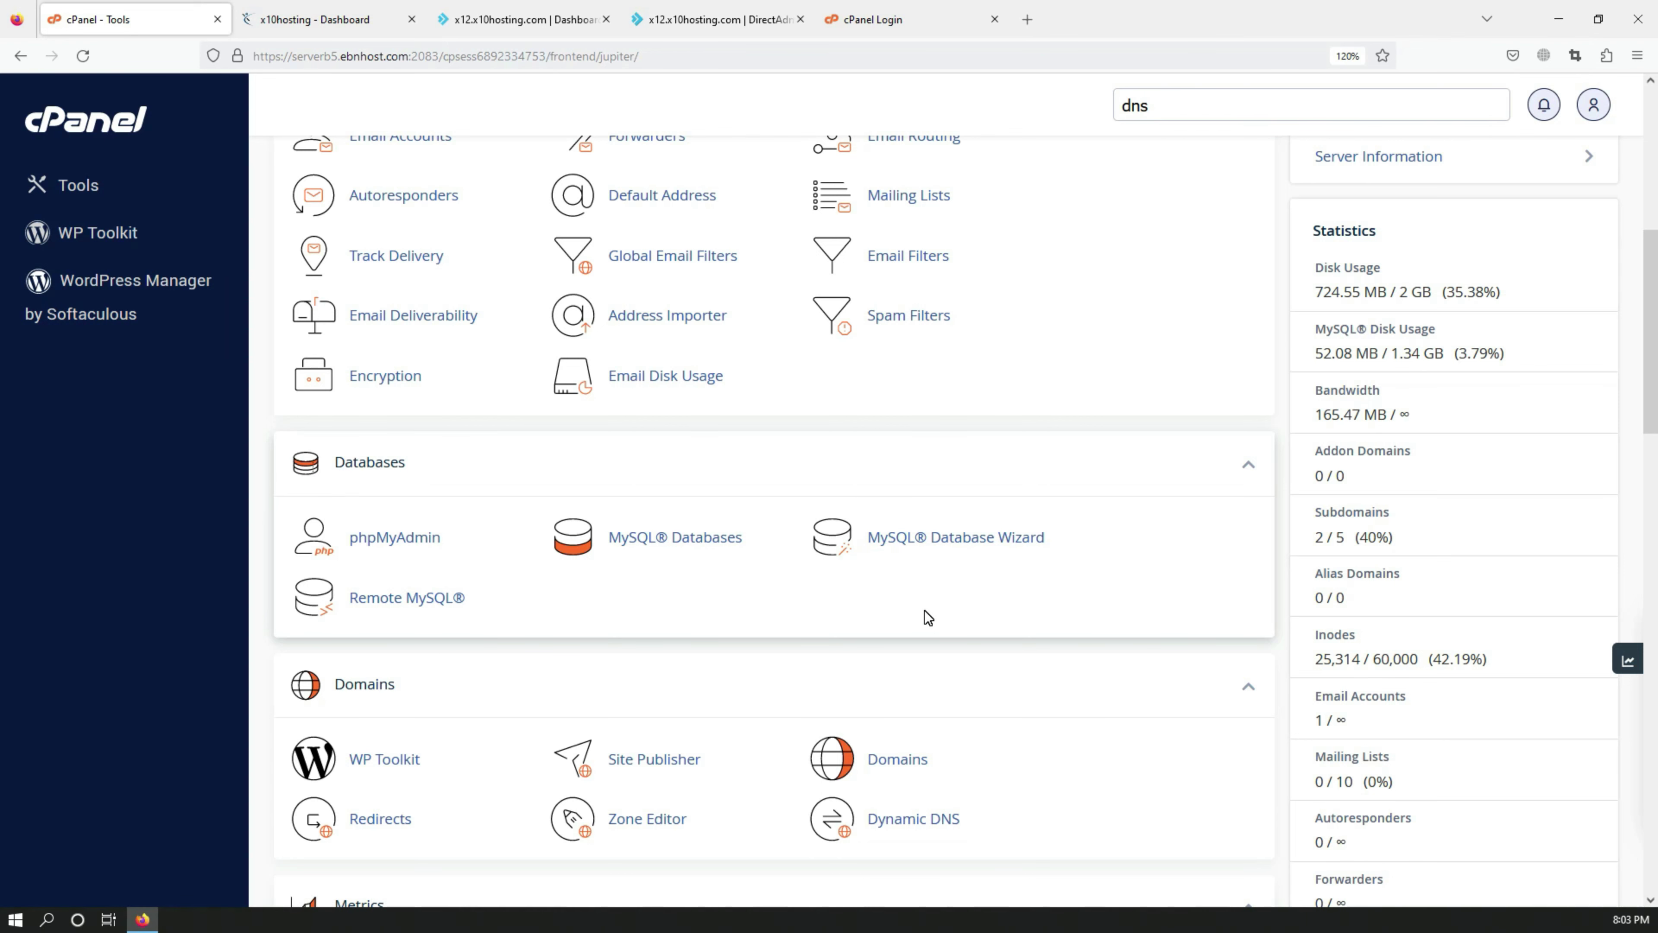
Step: Check the primary domain under General Information and examine the Domains section tools, such as Site Publisher and Zone Editor
{"action": "scroll", "coordinate": [939, 614], "scroll_direction": "down", "scroll_amount": 3}
{"action": "scroll", "coordinate": [942, 617], "scroll_direction": "up", "scroll_amount": 1}
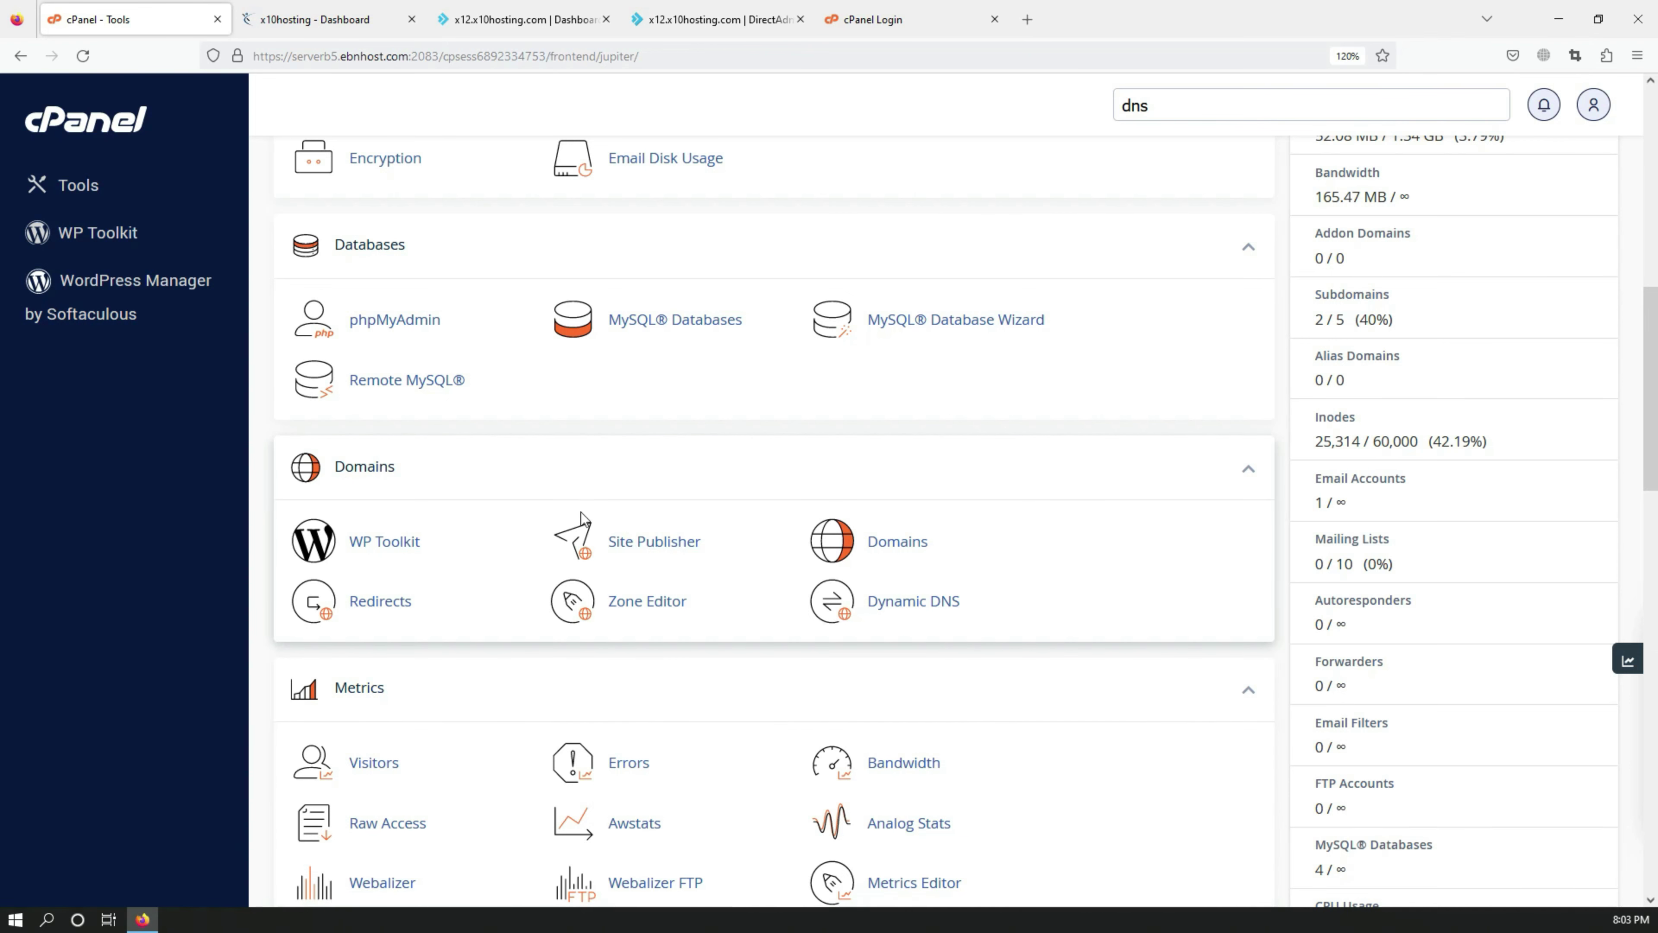
{"action": "scroll", "coordinate": [1456, 437], "scroll_direction": "up", "scroll_amount": 4}
{"action": "scroll", "coordinate": [1427, 392], "scroll_direction": "up", "scroll_amount": 2}
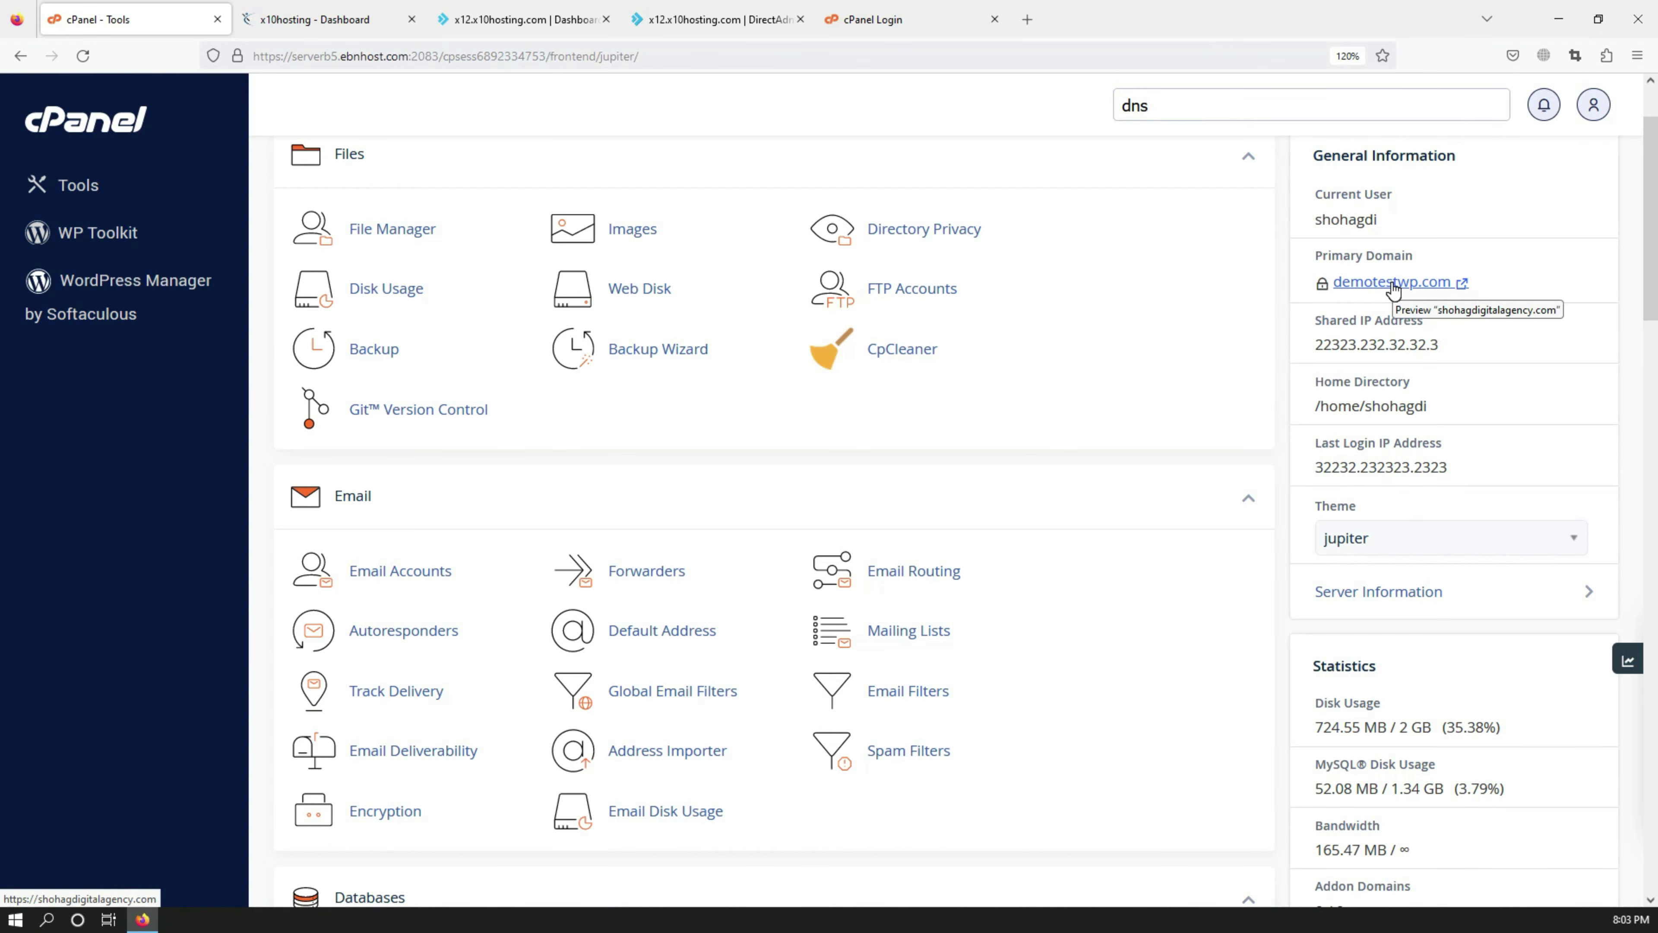
{"action": "scroll", "coordinate": [1377, 307], "scroll_direction": "down", "scroll_amount": 4}
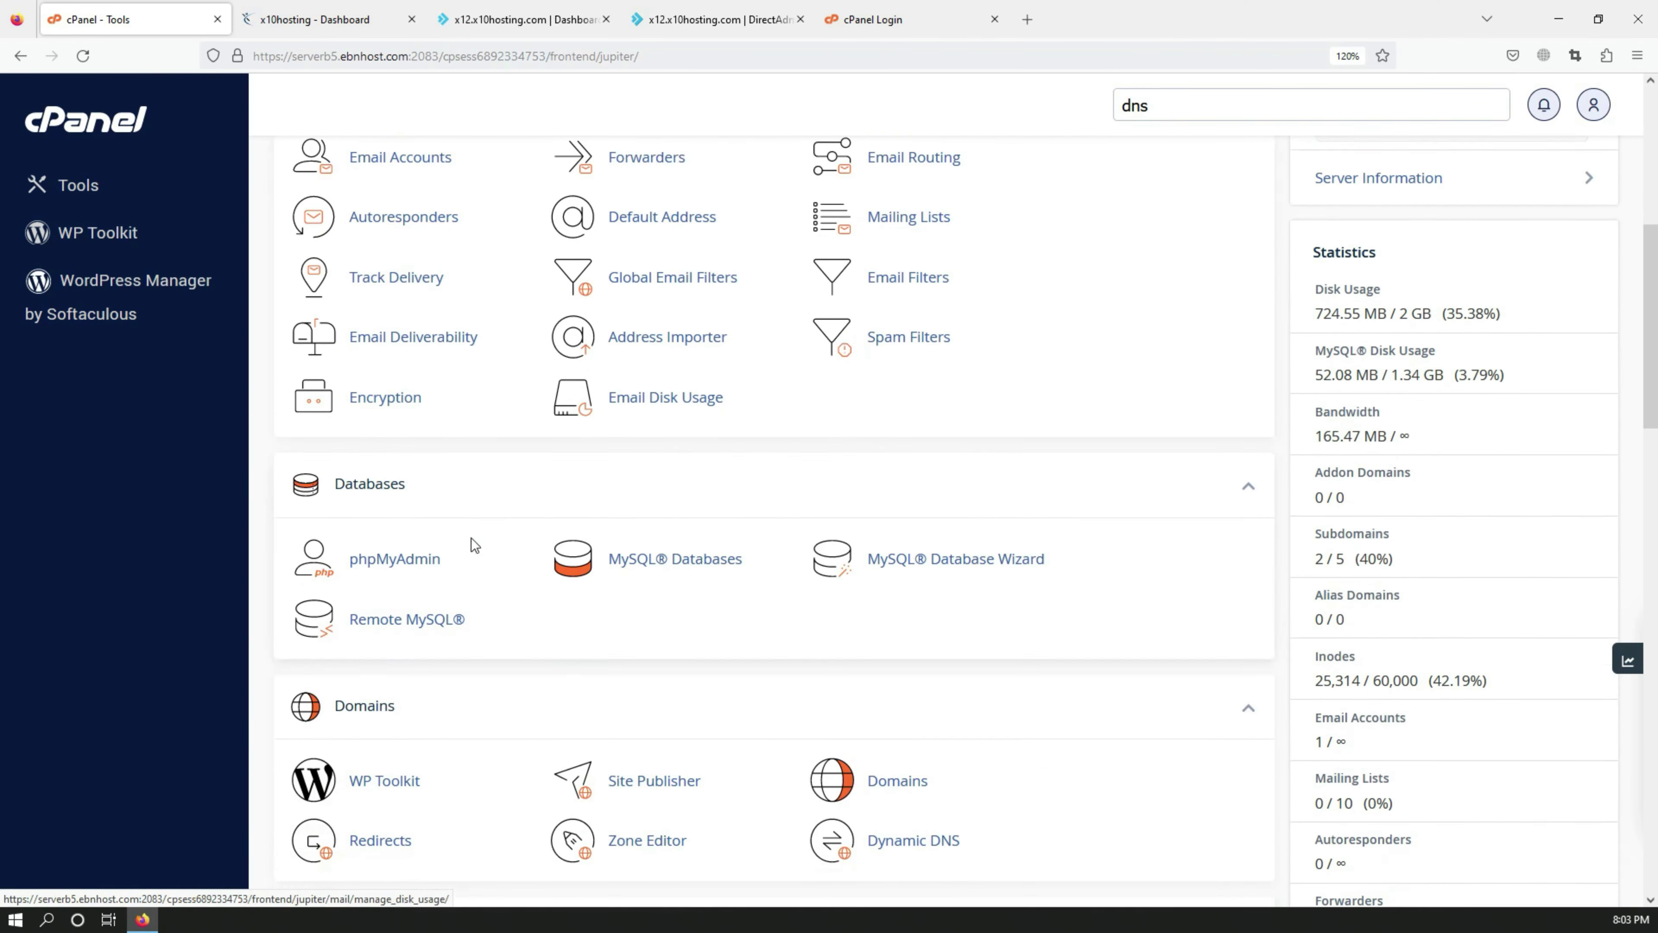
{"action": "scroll", "coordinate": [718, 532], "scroll_direction": "down", "scroll_amount": 5}
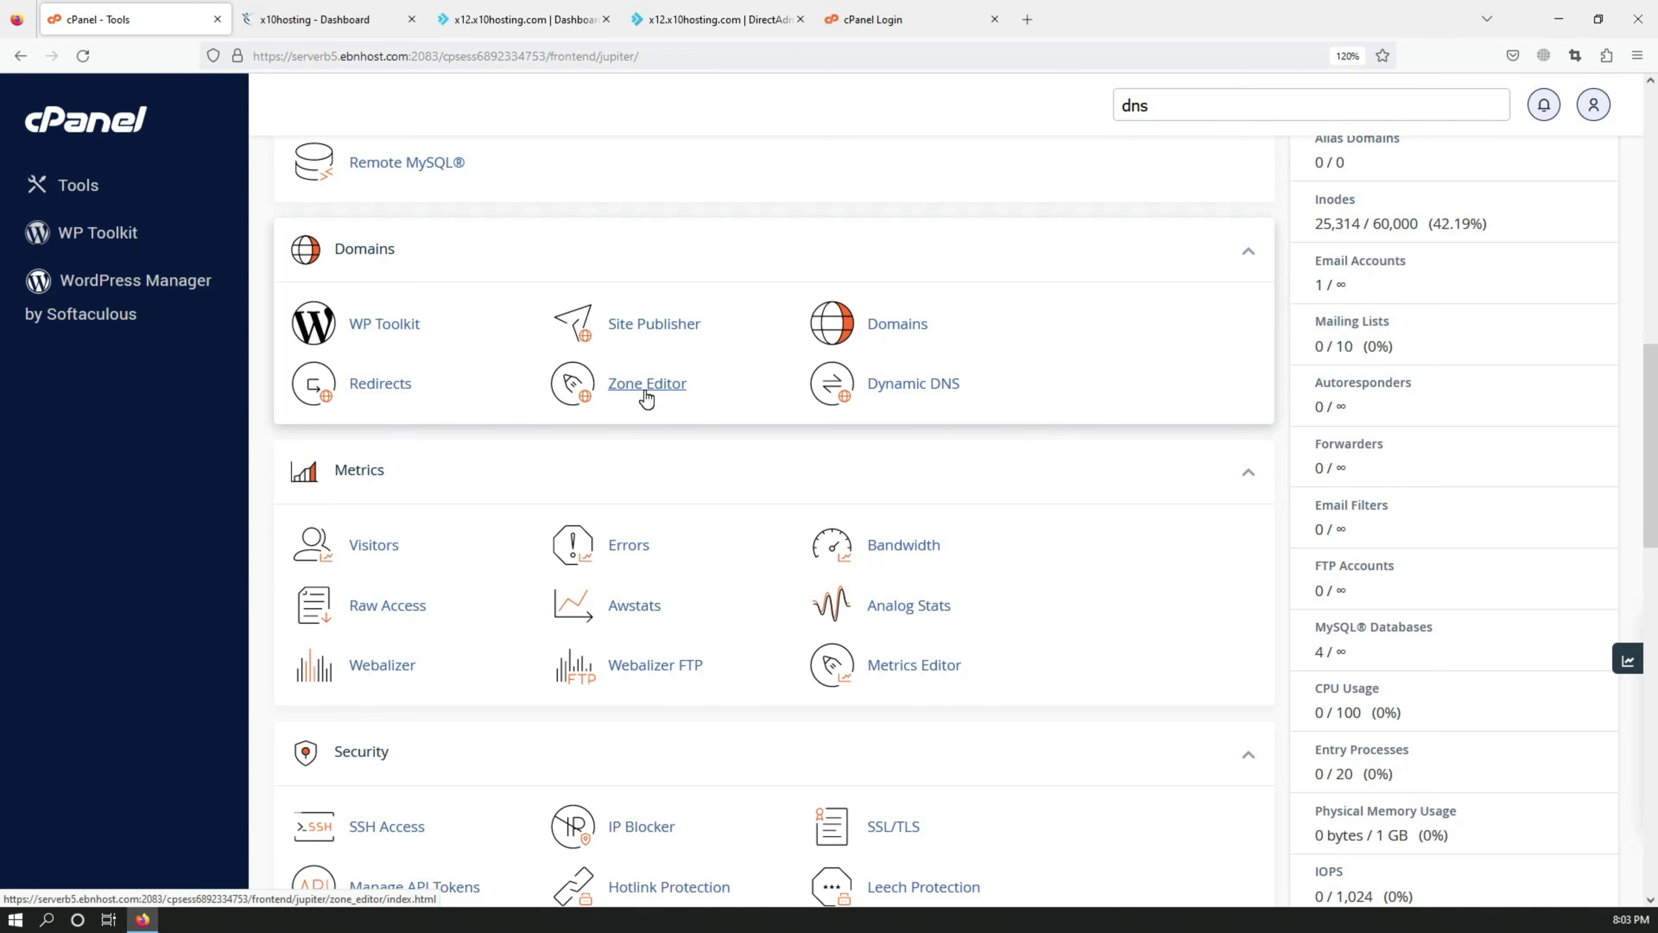
Step: Examine the tools in the Metrics and Security sections, such as Bandwidth and SSL/TLS, and check the site's connection security information
{"action": "scroll", "coordinate": [647, 397], "scroll_direction": "down", "scroll_amount": 1}
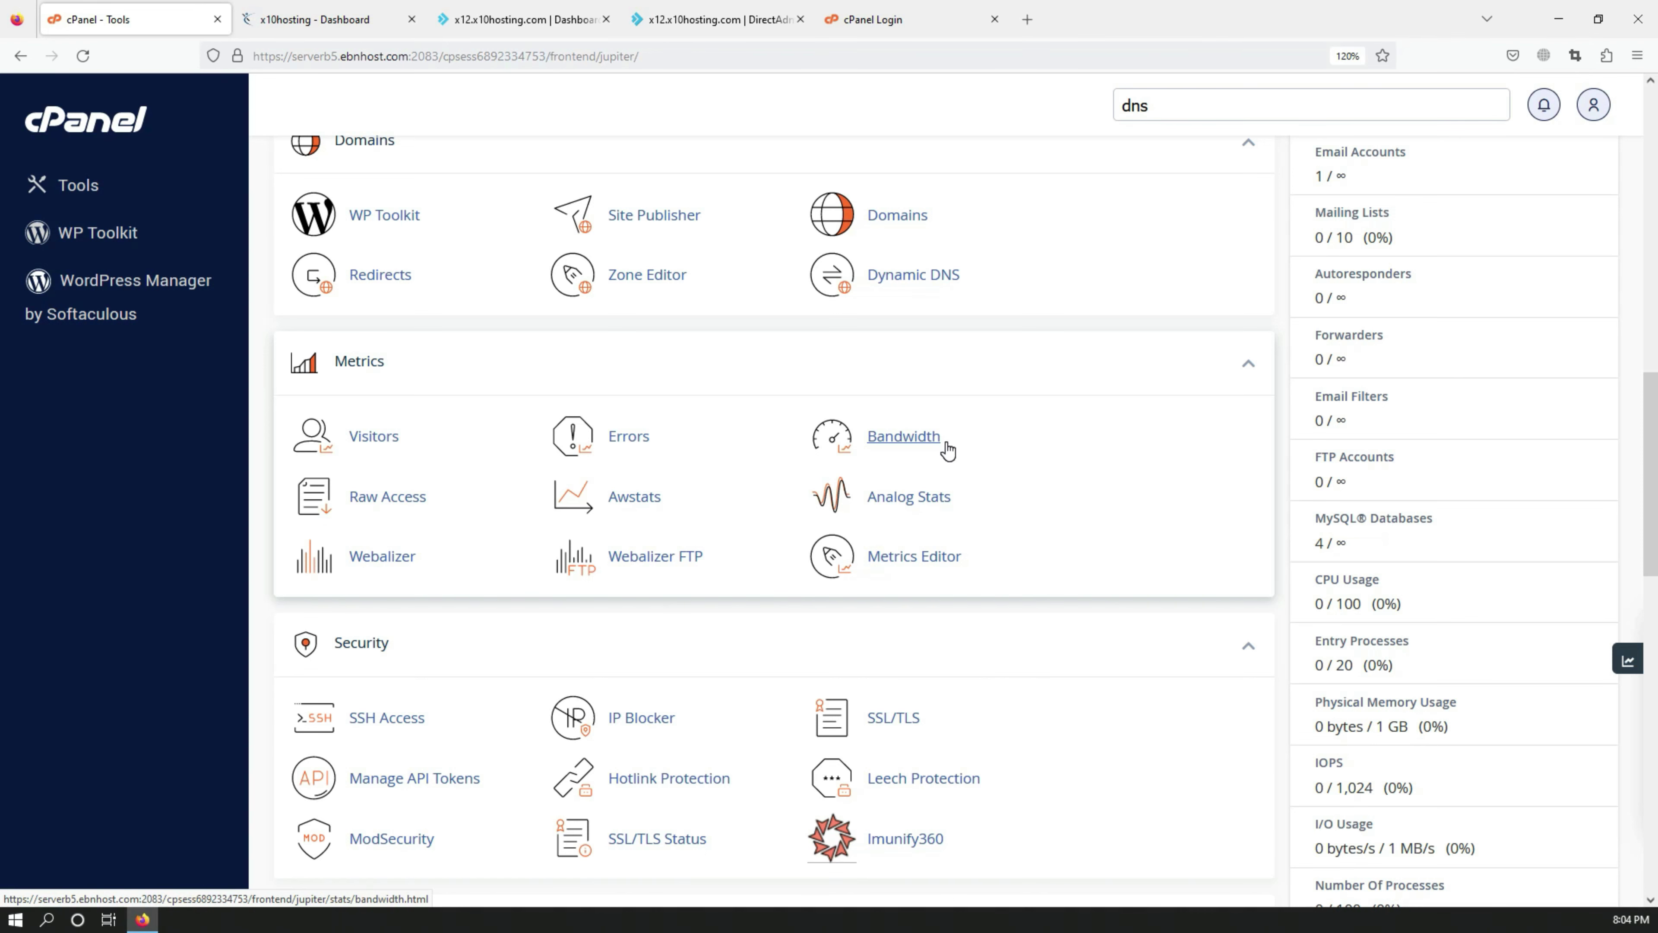
{"action": "scroll", "coordinate": [398, 546], "scroll_direction": "down", "scroll_amount": 3}
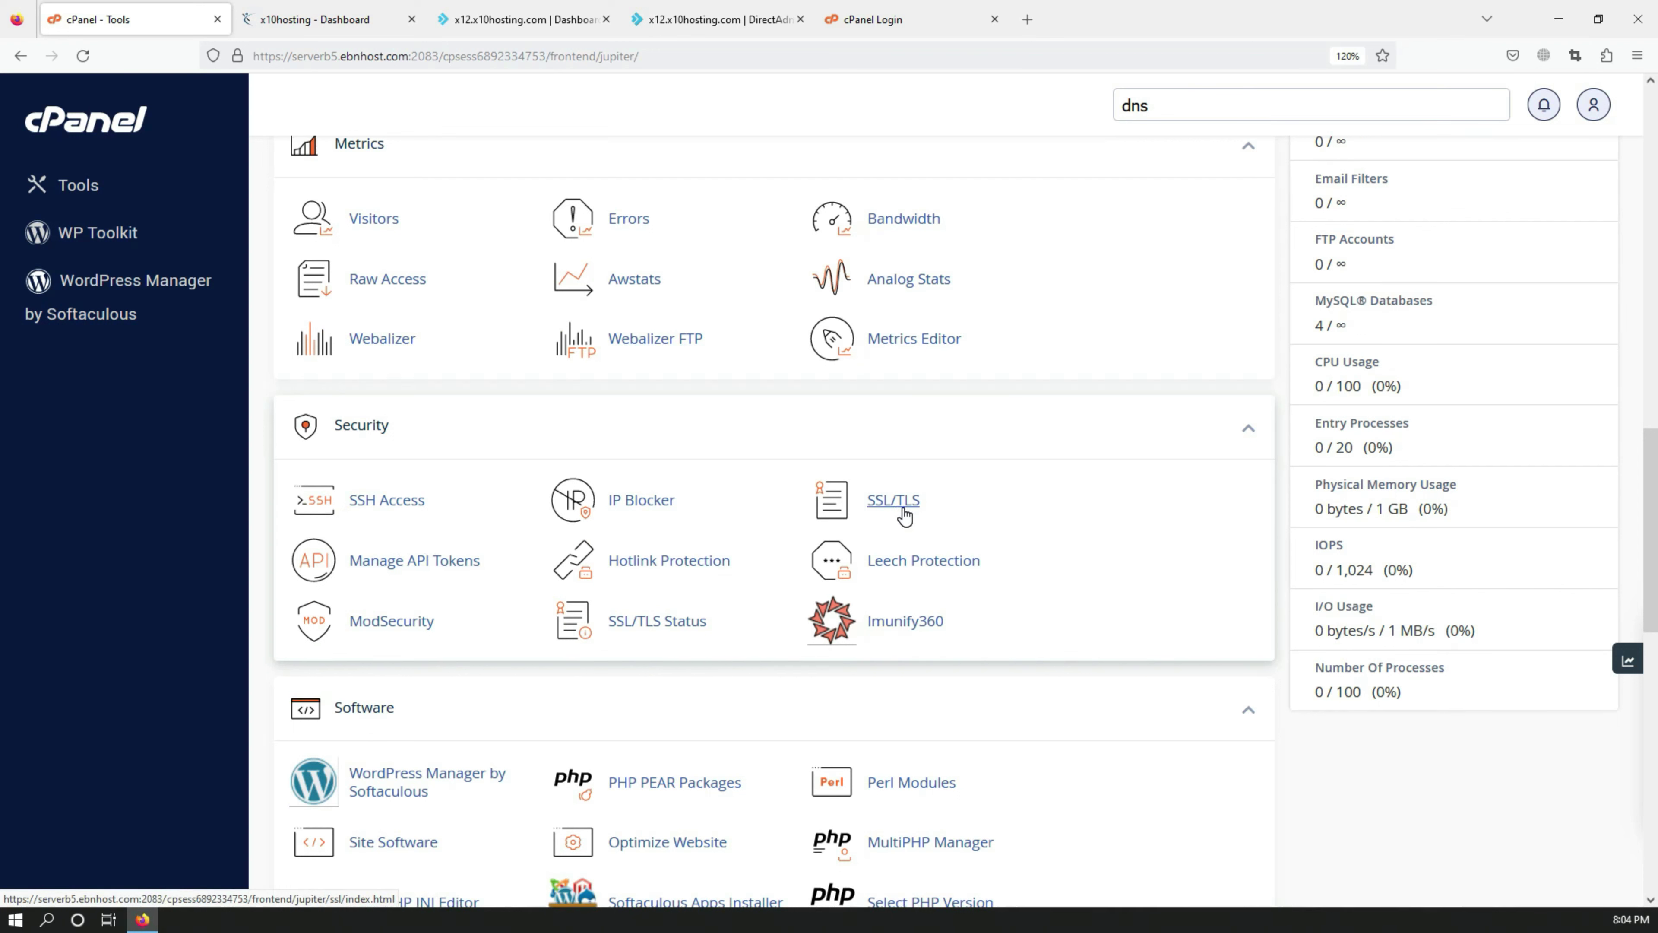
{"action": "left_click", "coordinate": [238, 56]}
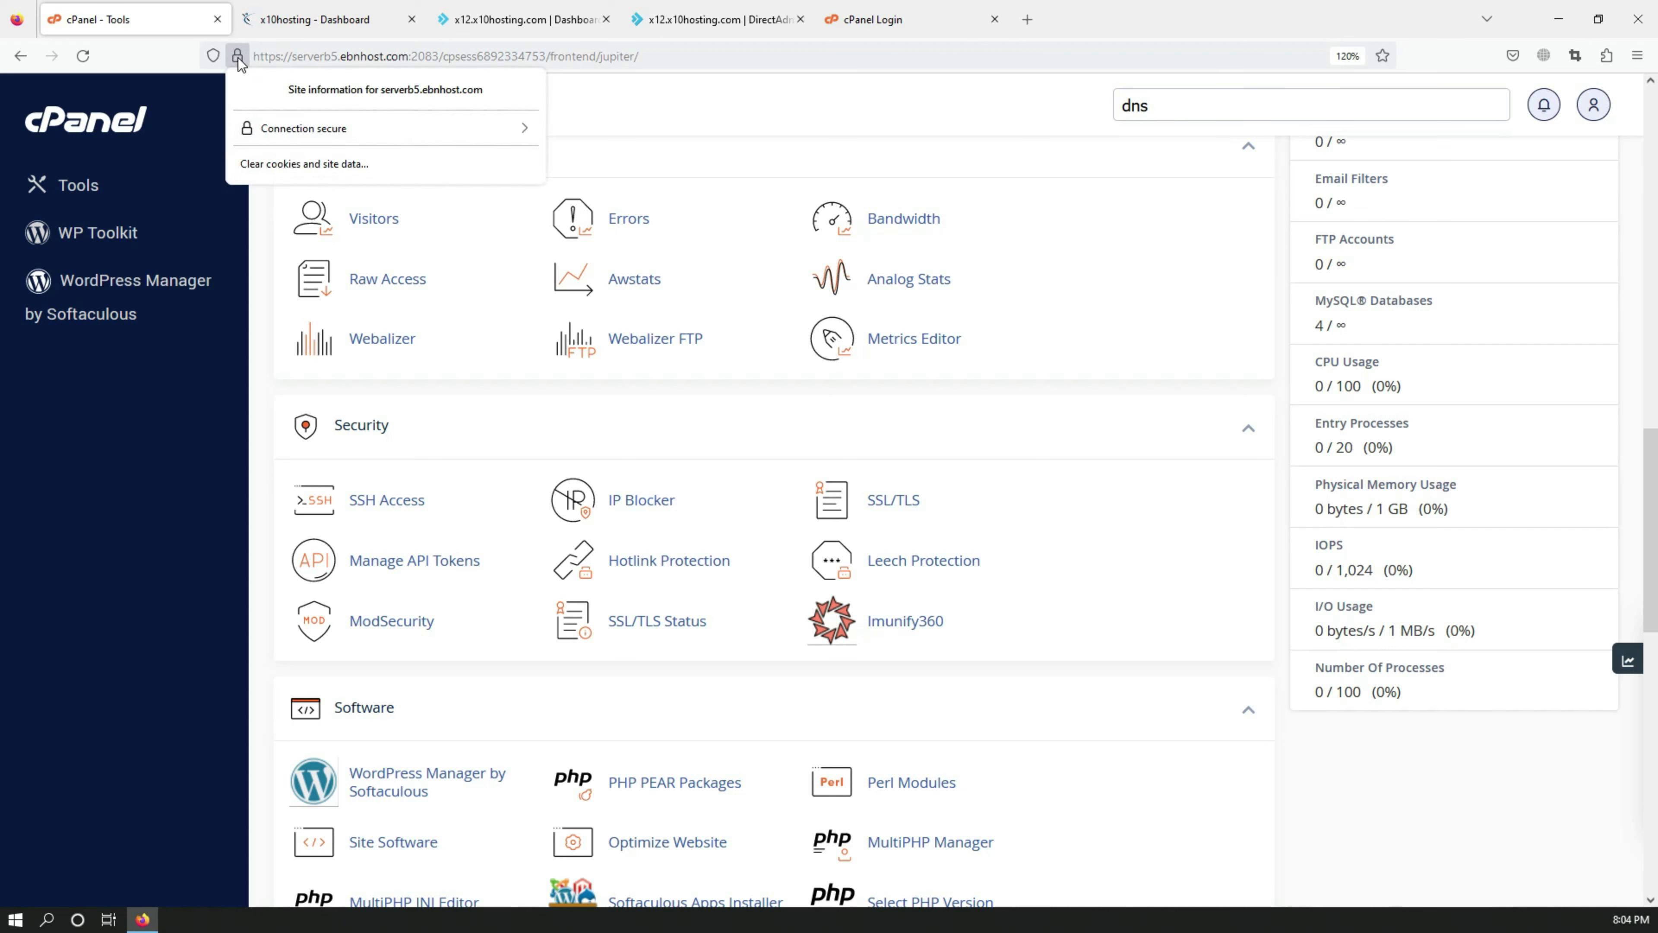
{"action": "left_click", "coordinate": [172, 441]}
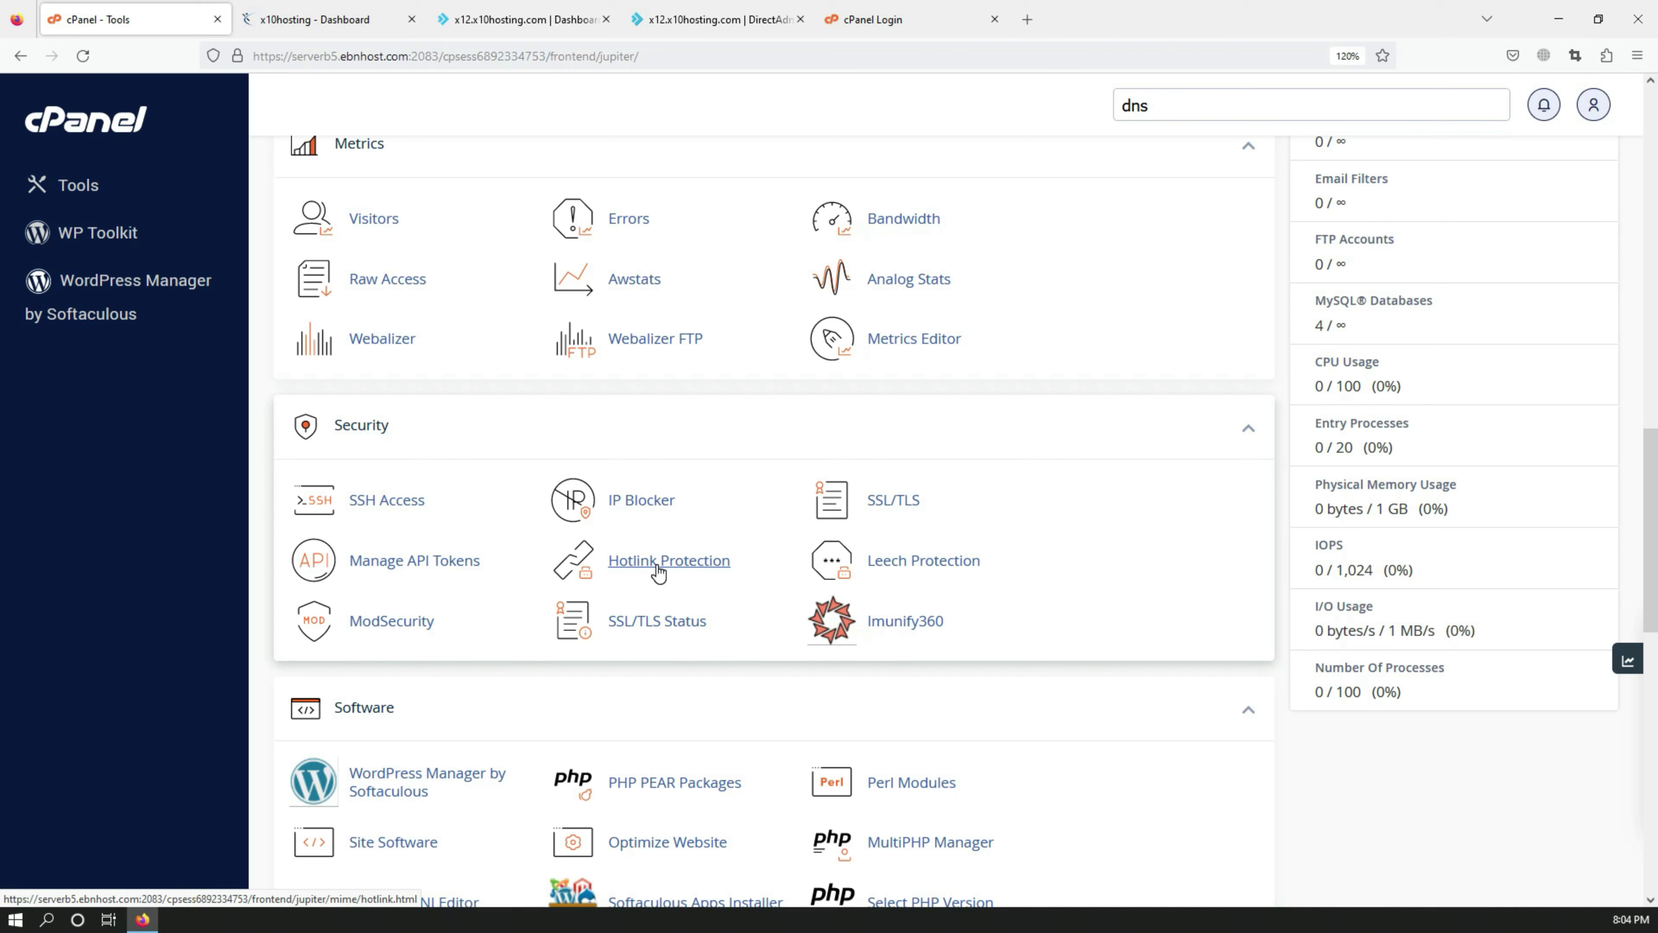
Step: Examine the Software section tools, such as WordPress Manager by Softaculous, and the scripts in the Softaculous Apps Installer section
{"action": "scroll", "coordinate": [658, 572], "scroll_direction": "down", "scroll_amount": 5}
{"action": "scroll", "coordinate": [474, 566], "scroll_direction": "up", "scroll_amount": 3}
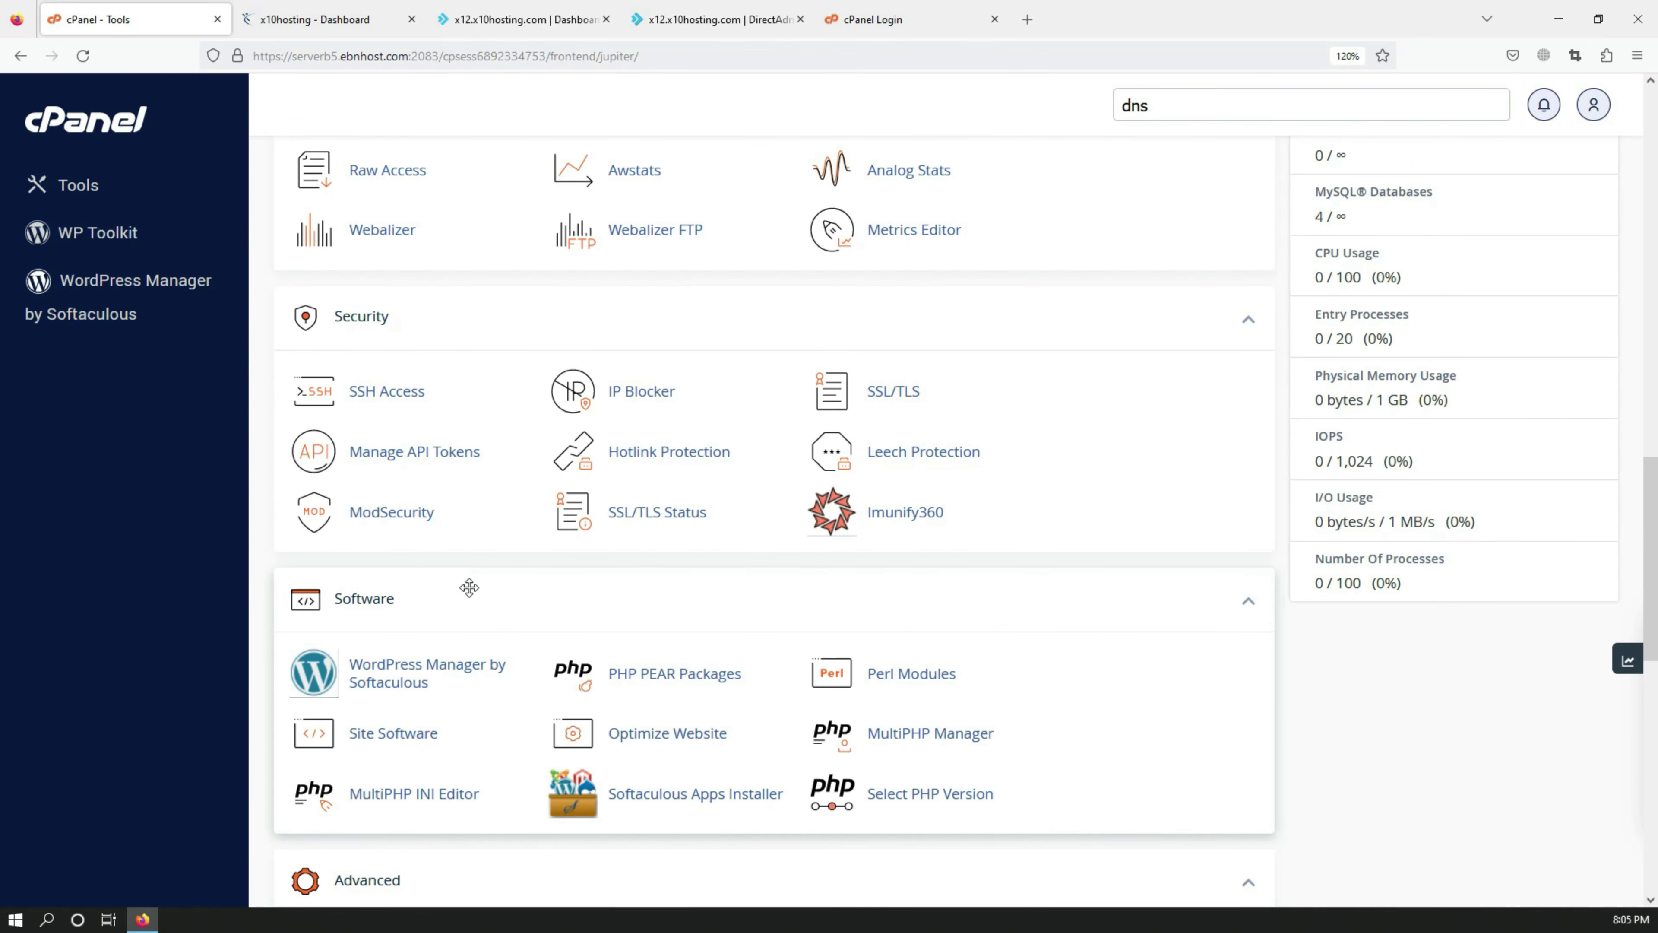
{"action": "scroll", "coordinate": [468, 587], "scroll_direction": "down", "scroll_amount": 2}
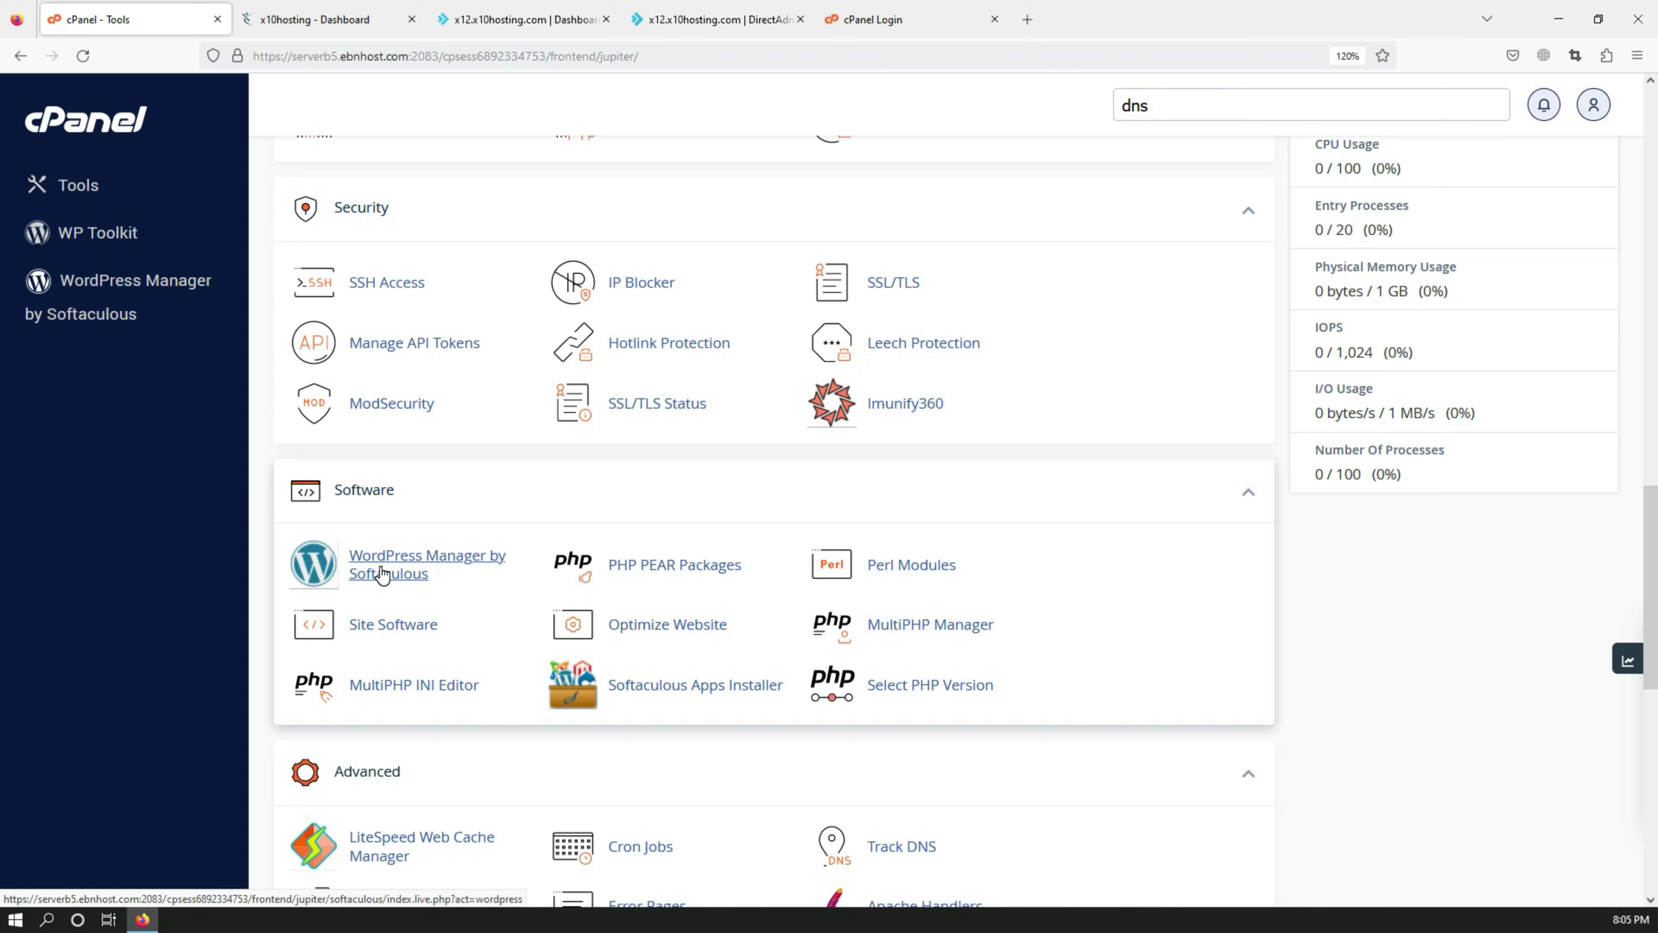
{"action": "scroll", "coordinate": [382, 575], "scroll_direction": "down", "scroll_amount": 15}
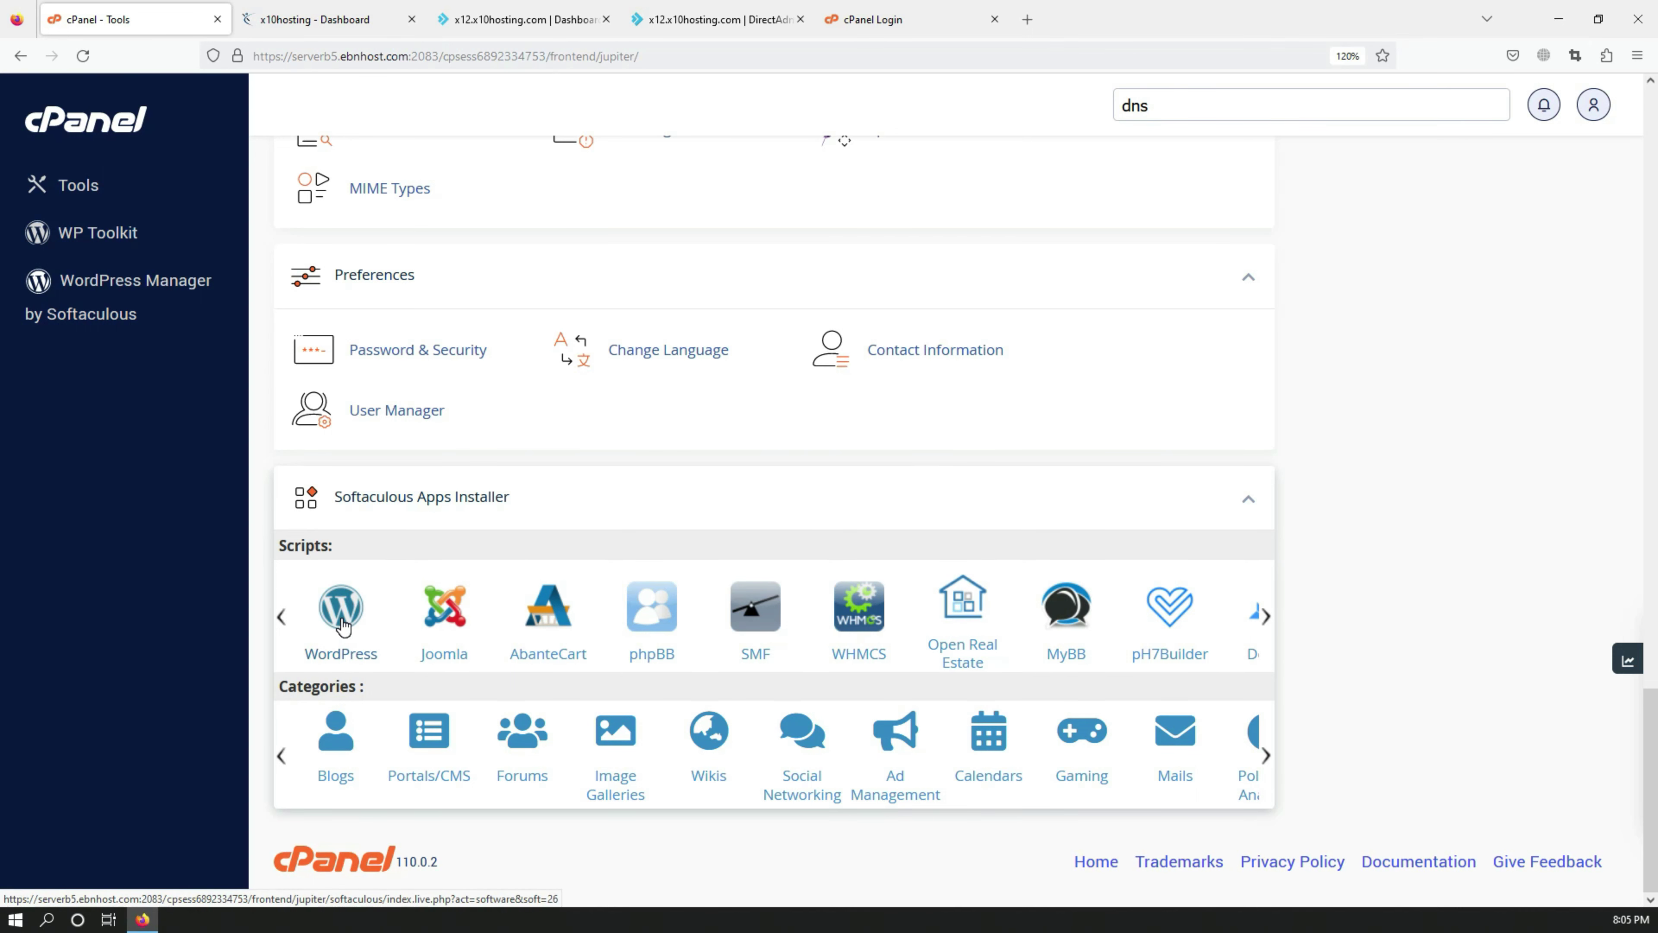
Step: Compare the Account Manager tools in the x10hosting control panel with the Domains section in cPanel
{"action": "left_click", "coordinate": [314, 19]}
{"action": "left_click", "coordinate": [486, 20]}
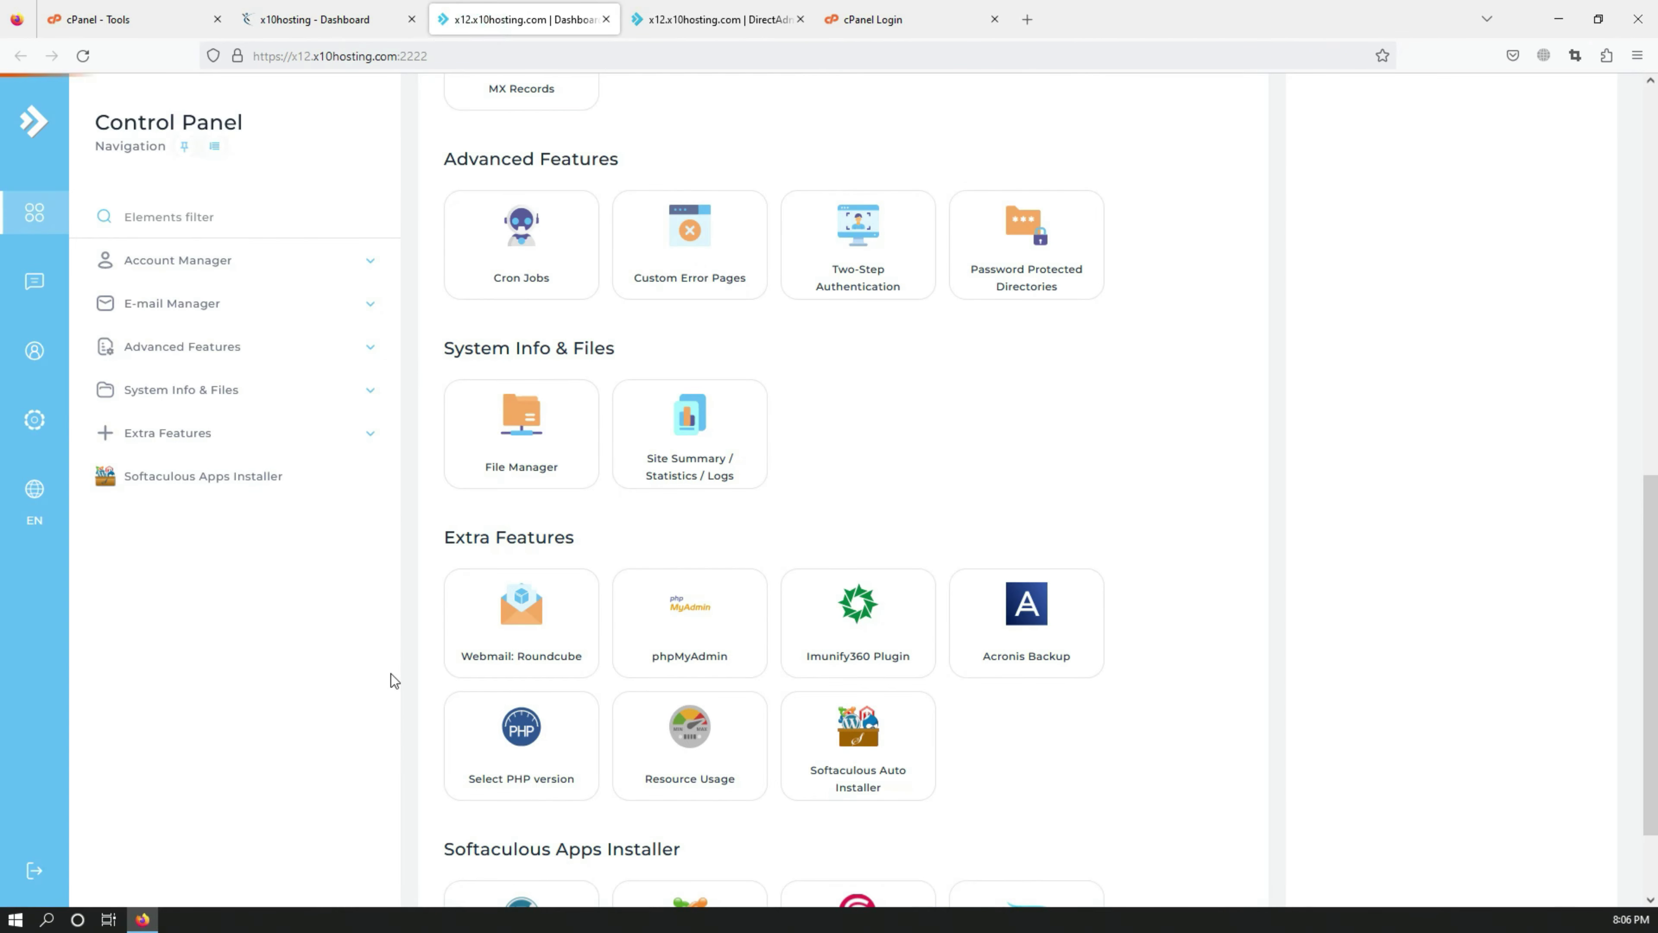
{"action": "scroll", "coordinate": [466, 333], "scroll_direction": "up", "scroll_amount": 10}
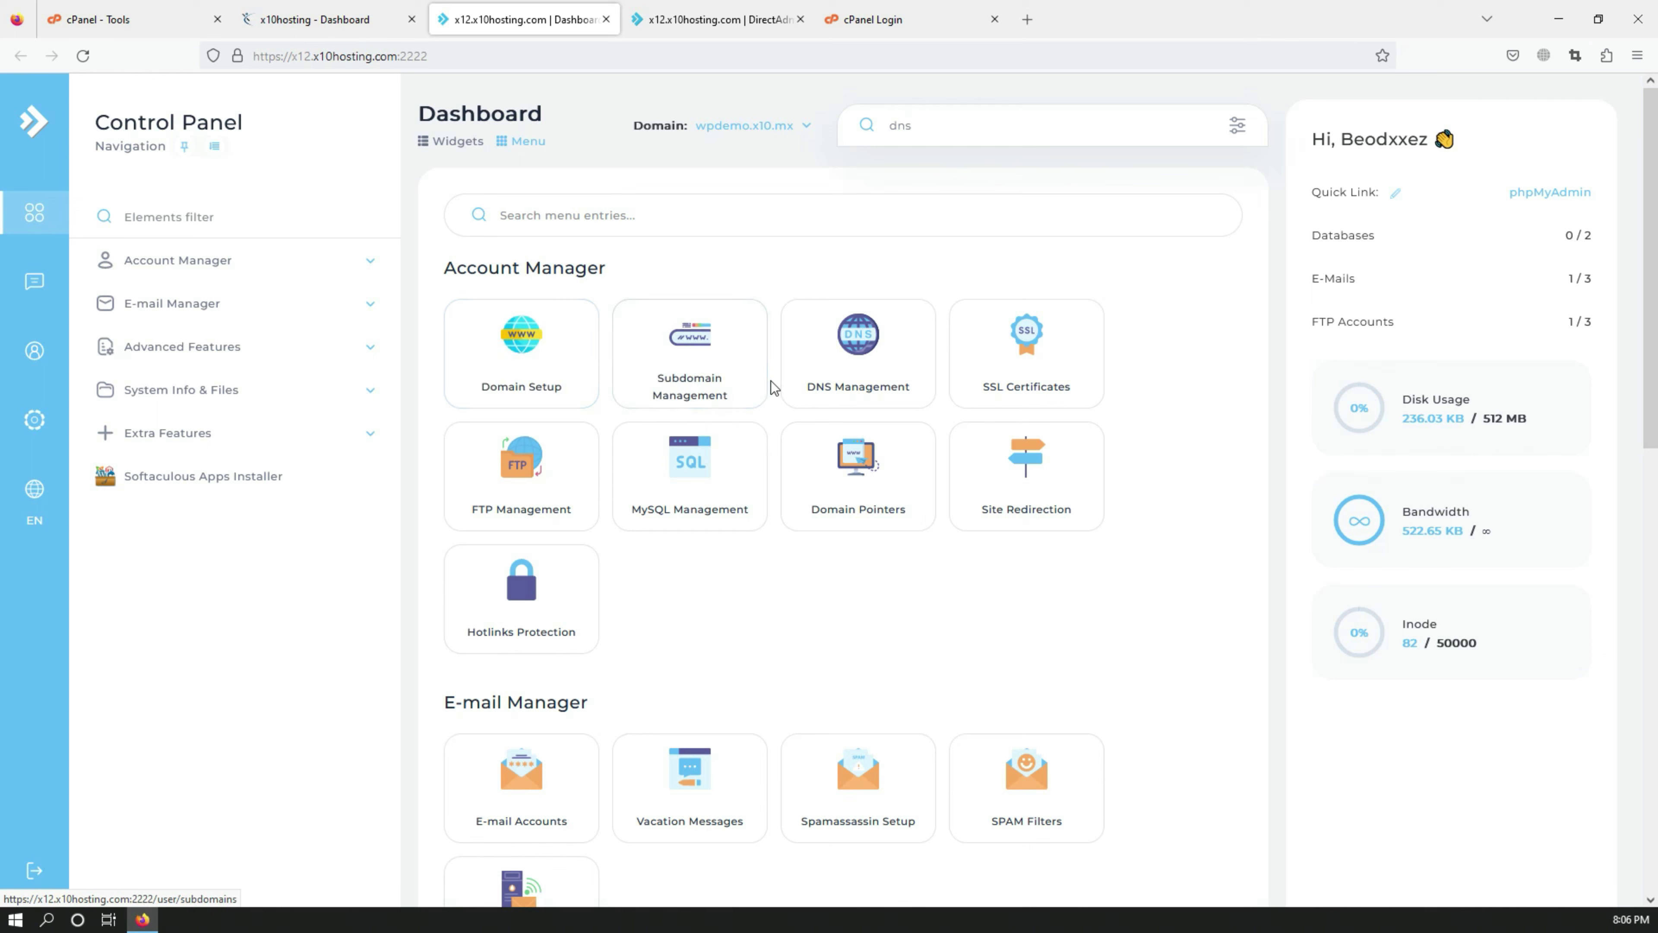
{"action": "left_click", "coordinate": [210, 9]}
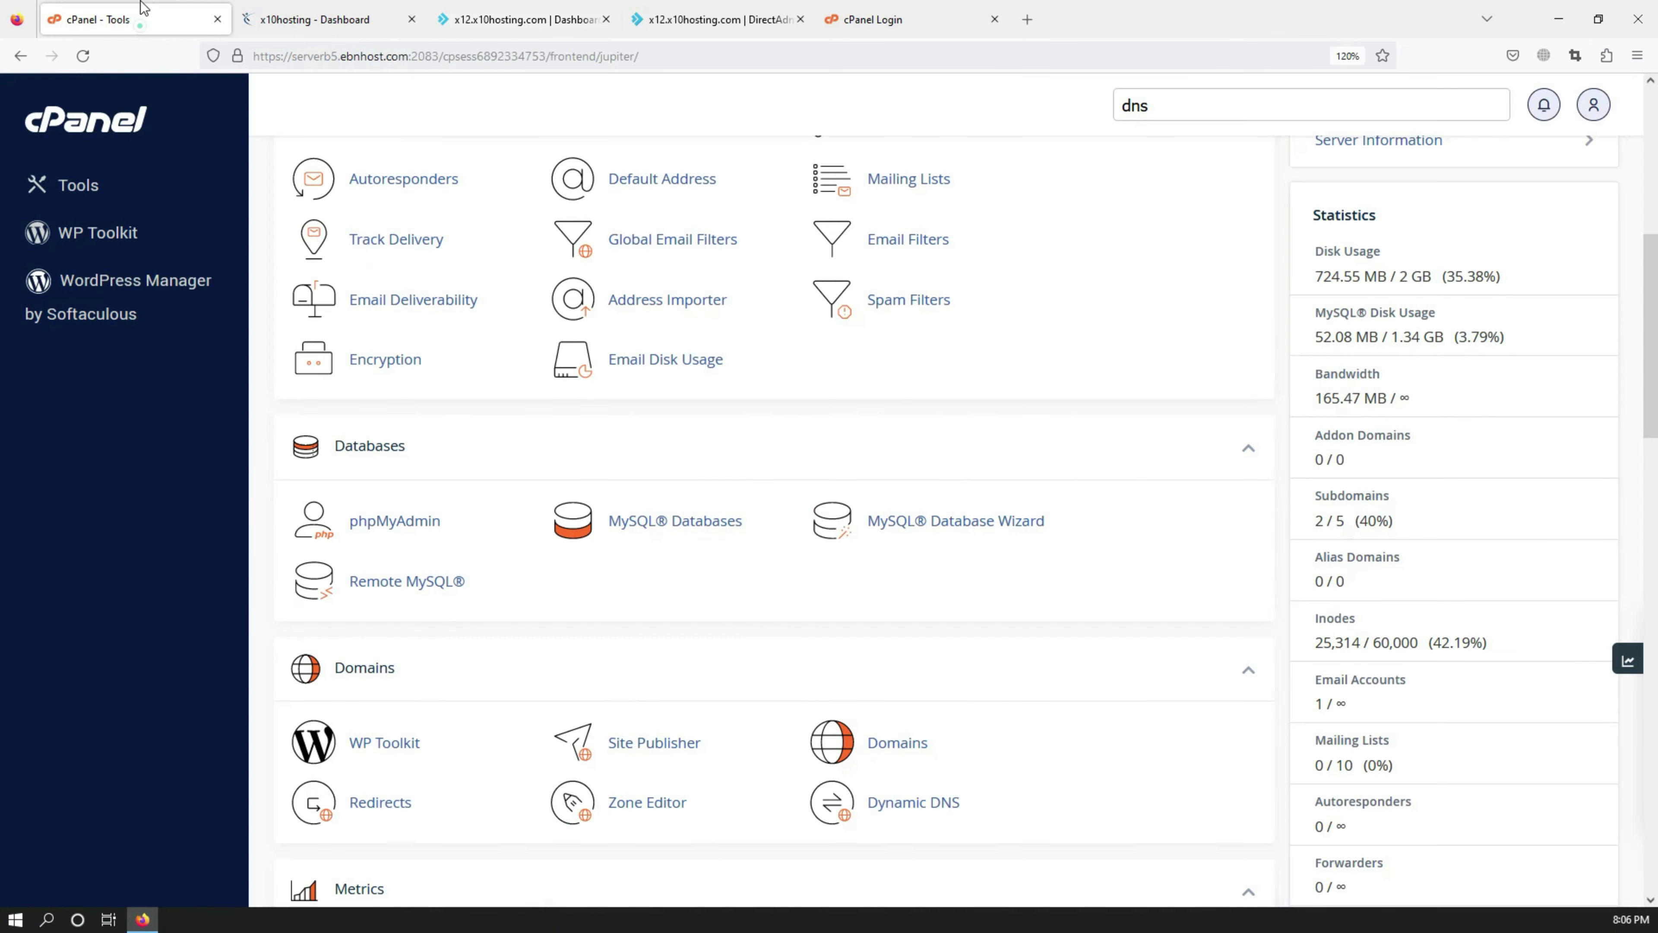
{"action": "scroll", "coordinate": [828, 557], "scroll_direction": "down", "scroll_amount": 5}
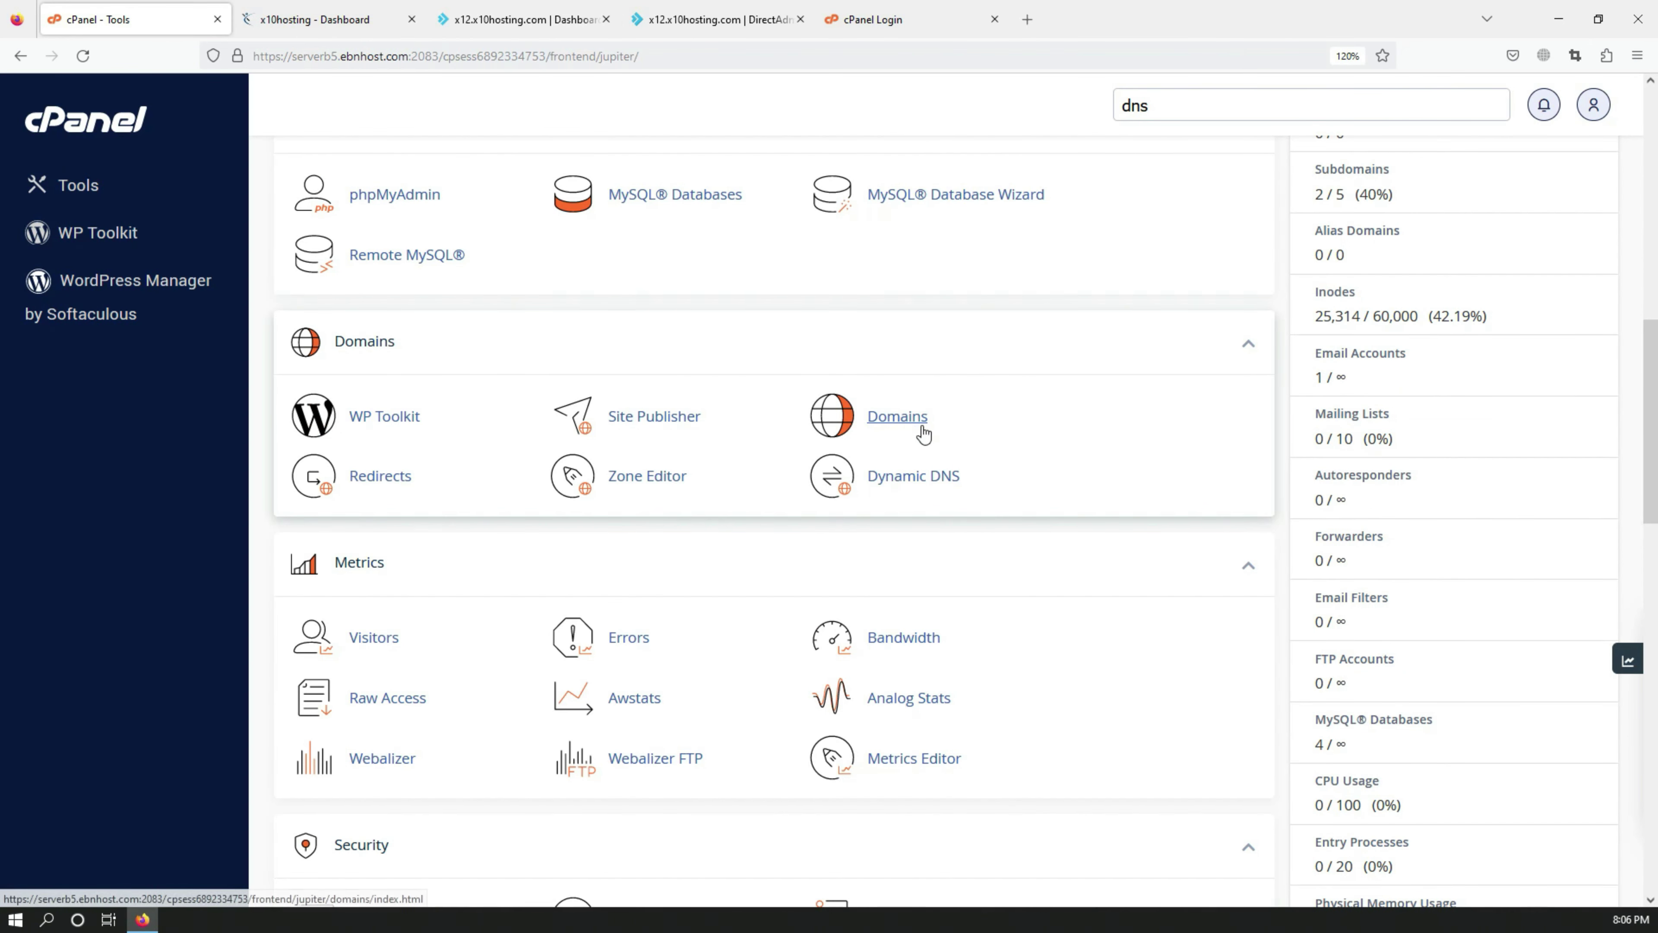
{"action": "left_click", "coordinate": [509, 8]}
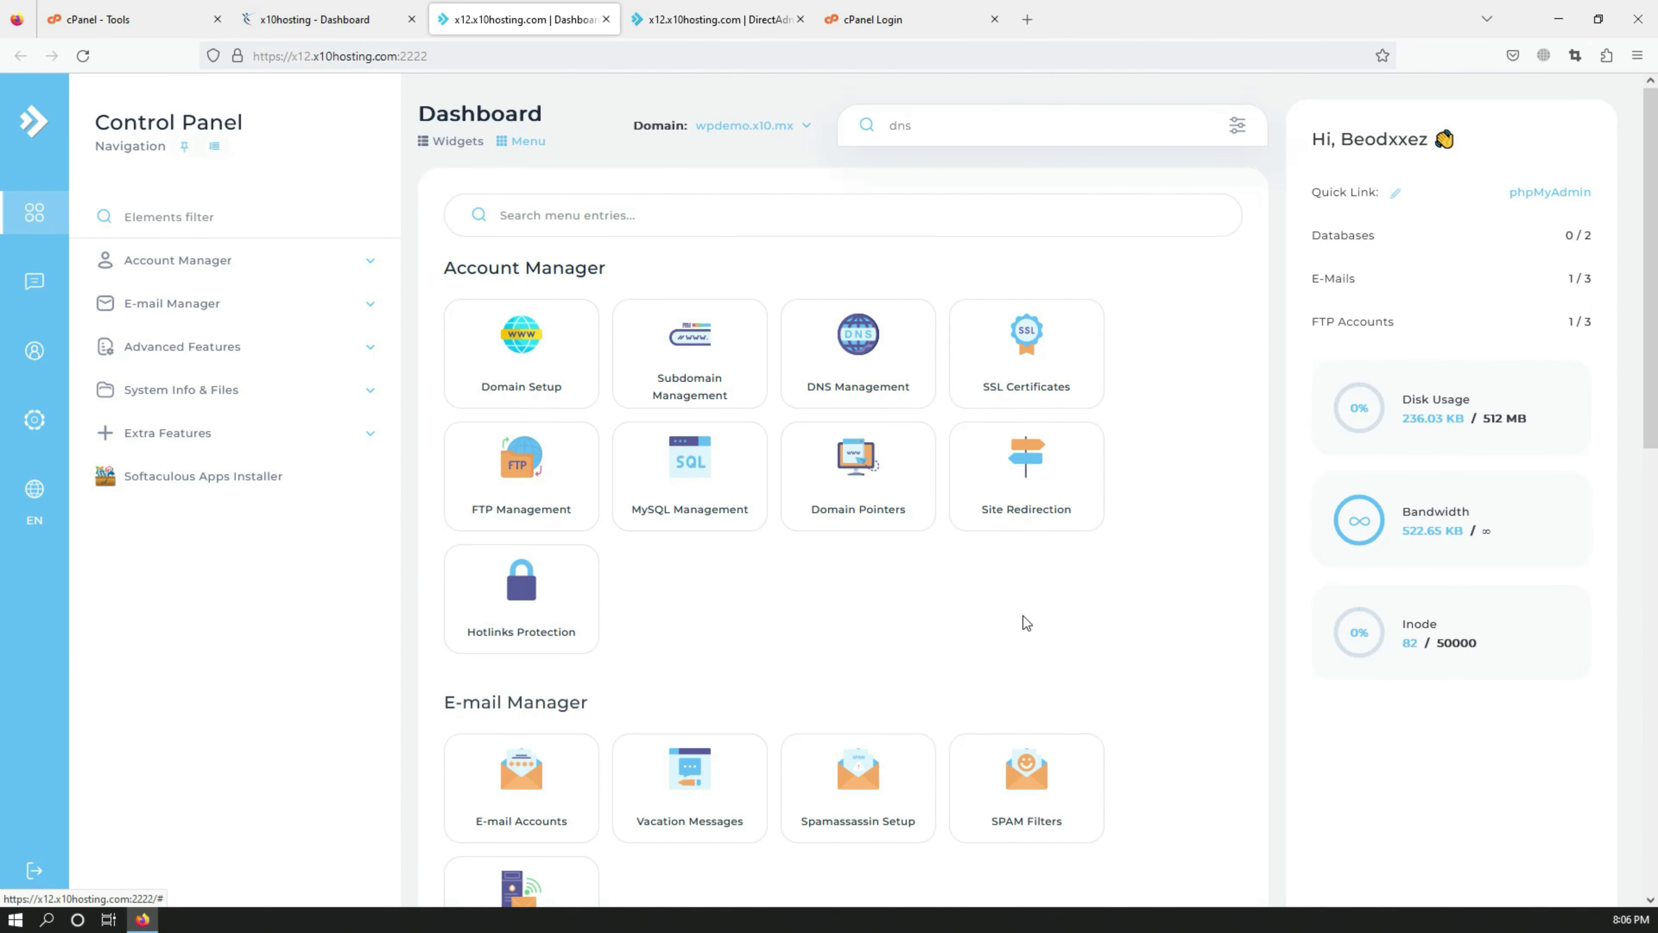
Step: Compare cPanel's Security tools, such as SSL/TLS, with the SSL Certificates and Site Redirection tools in the x10hosting control panel
{"action": "left_click", "coordinate": [124, 19]}
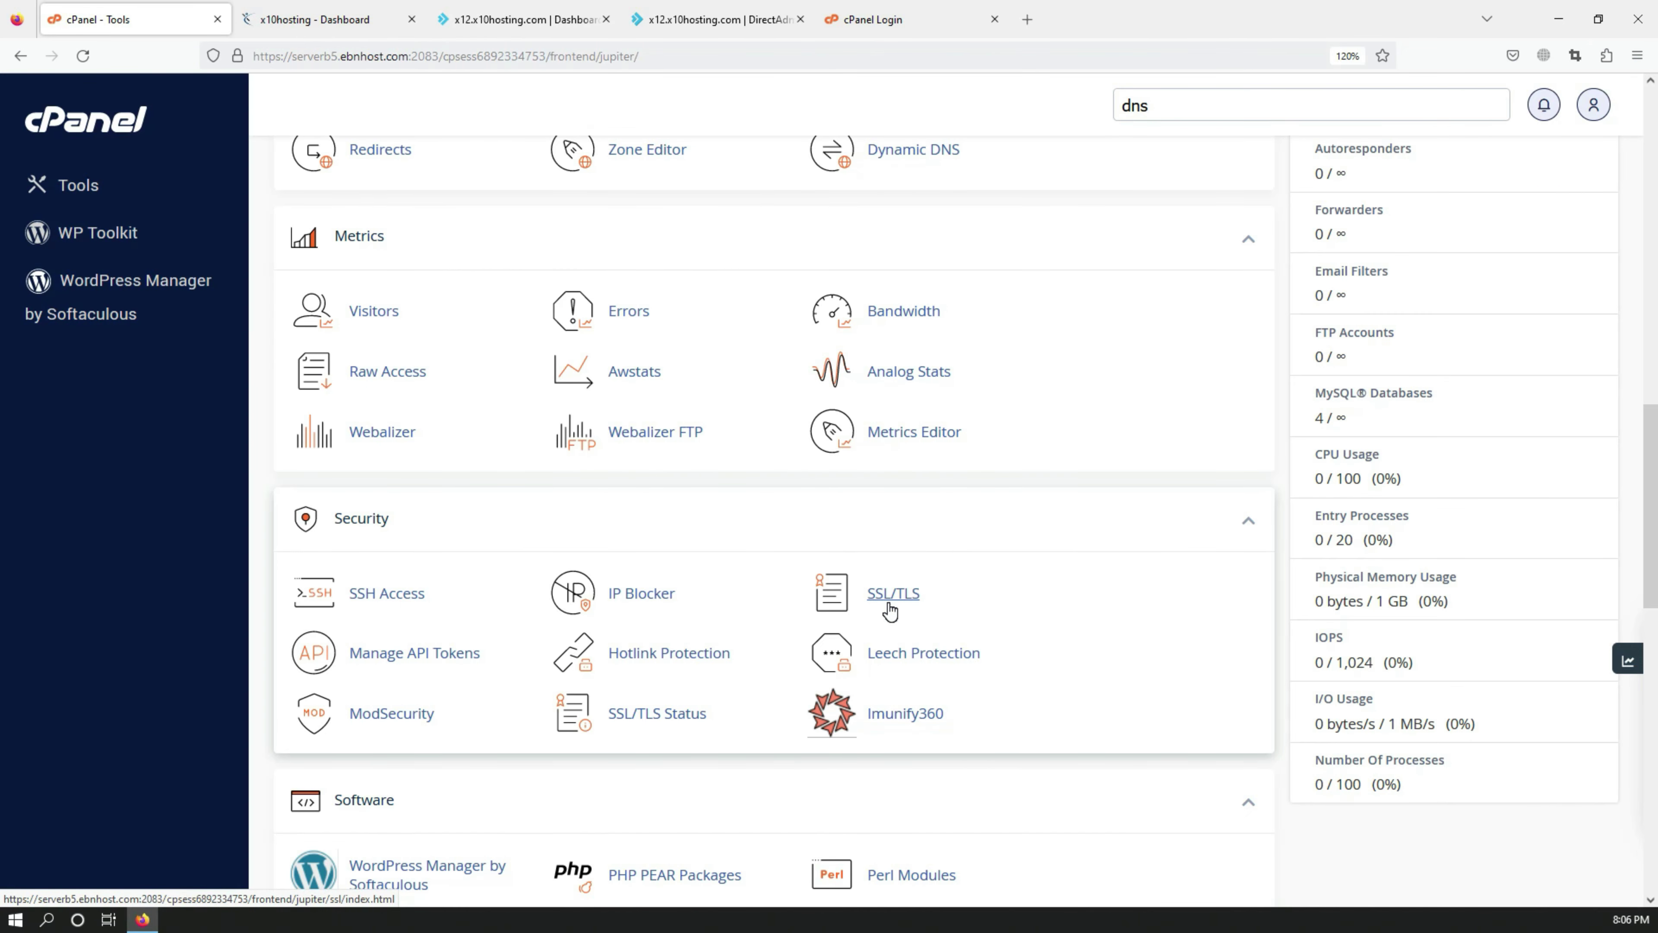
{"action": "left_click", "coordinate": [522, 19]}
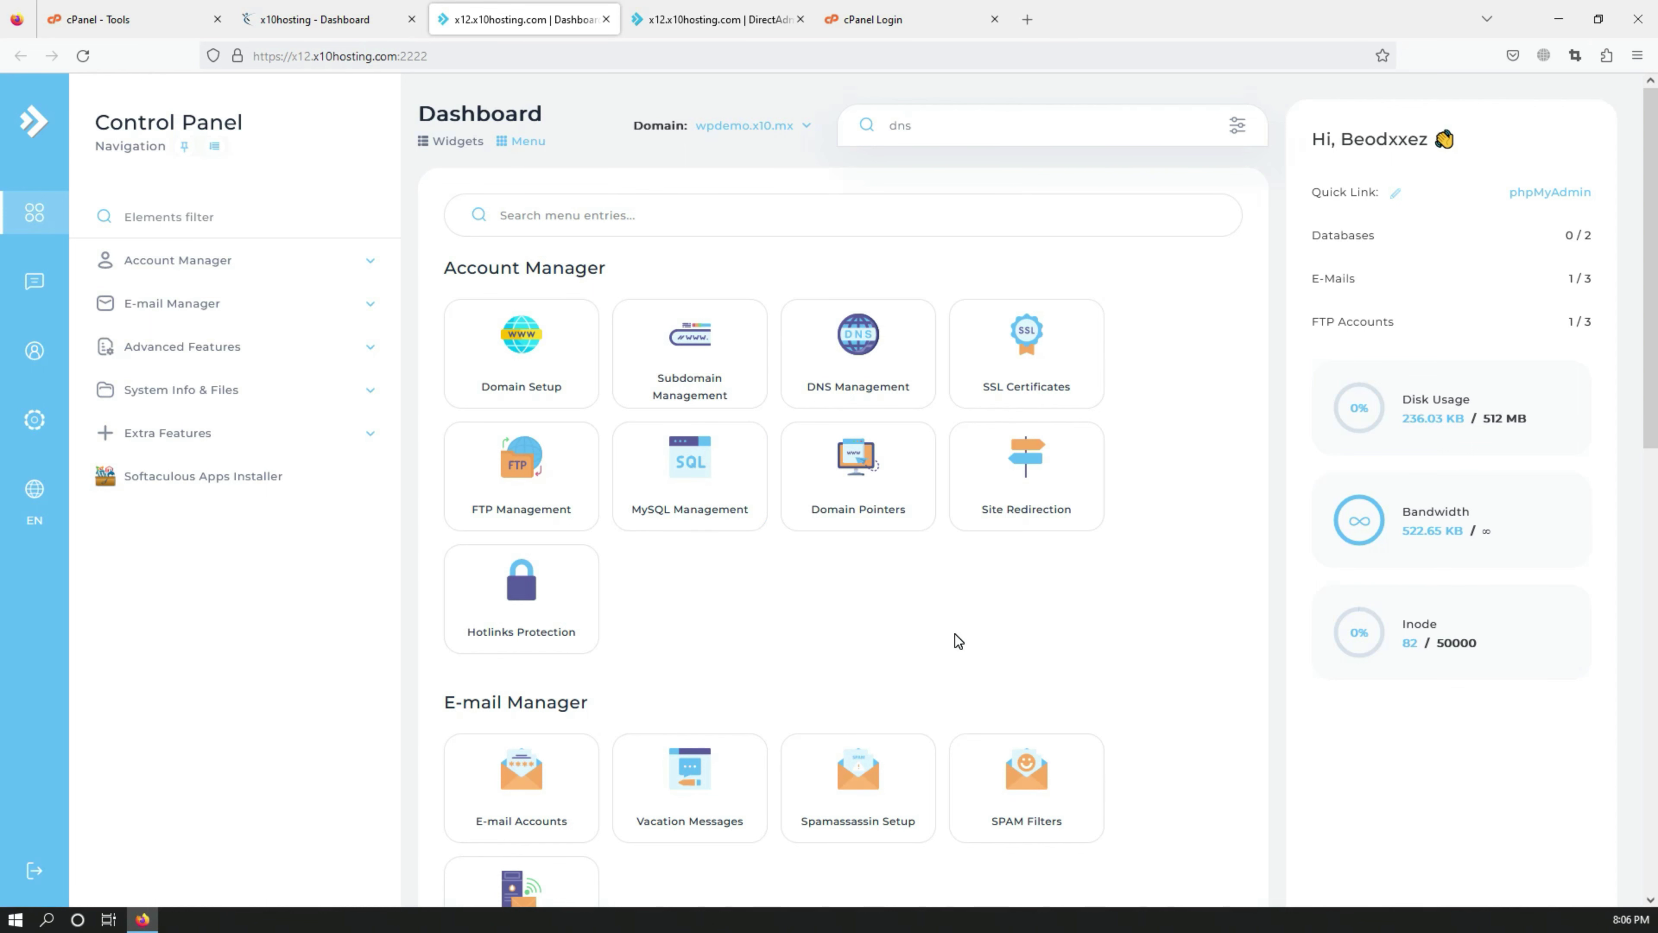
{"action": "scroll", "coordinate": [960, 632], "scroll_direction": "down", "scroll_amount": 1}
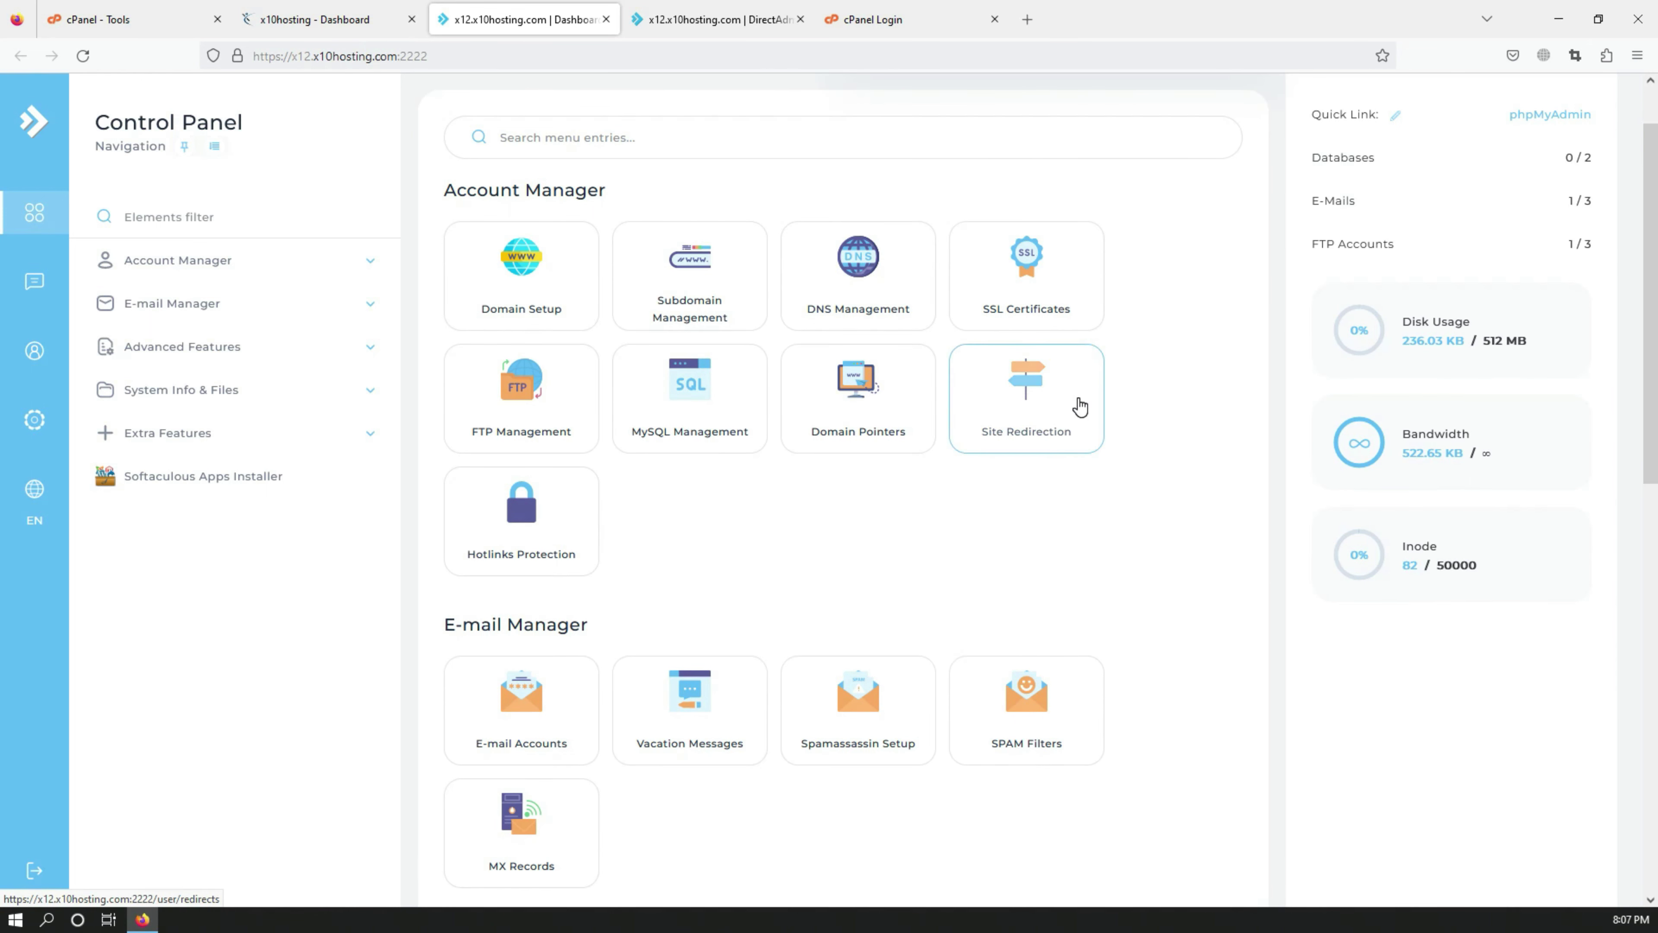
Step: Compare cPanel's Databases and Domains tools, such as phpMyAdmin and Redirects, with their counterparts in the x10hosting control panel
{"action": "key", "text": "ctrl+shift+Tab"}
{"action": "key", "text": "ctrl+shift+Tab"}
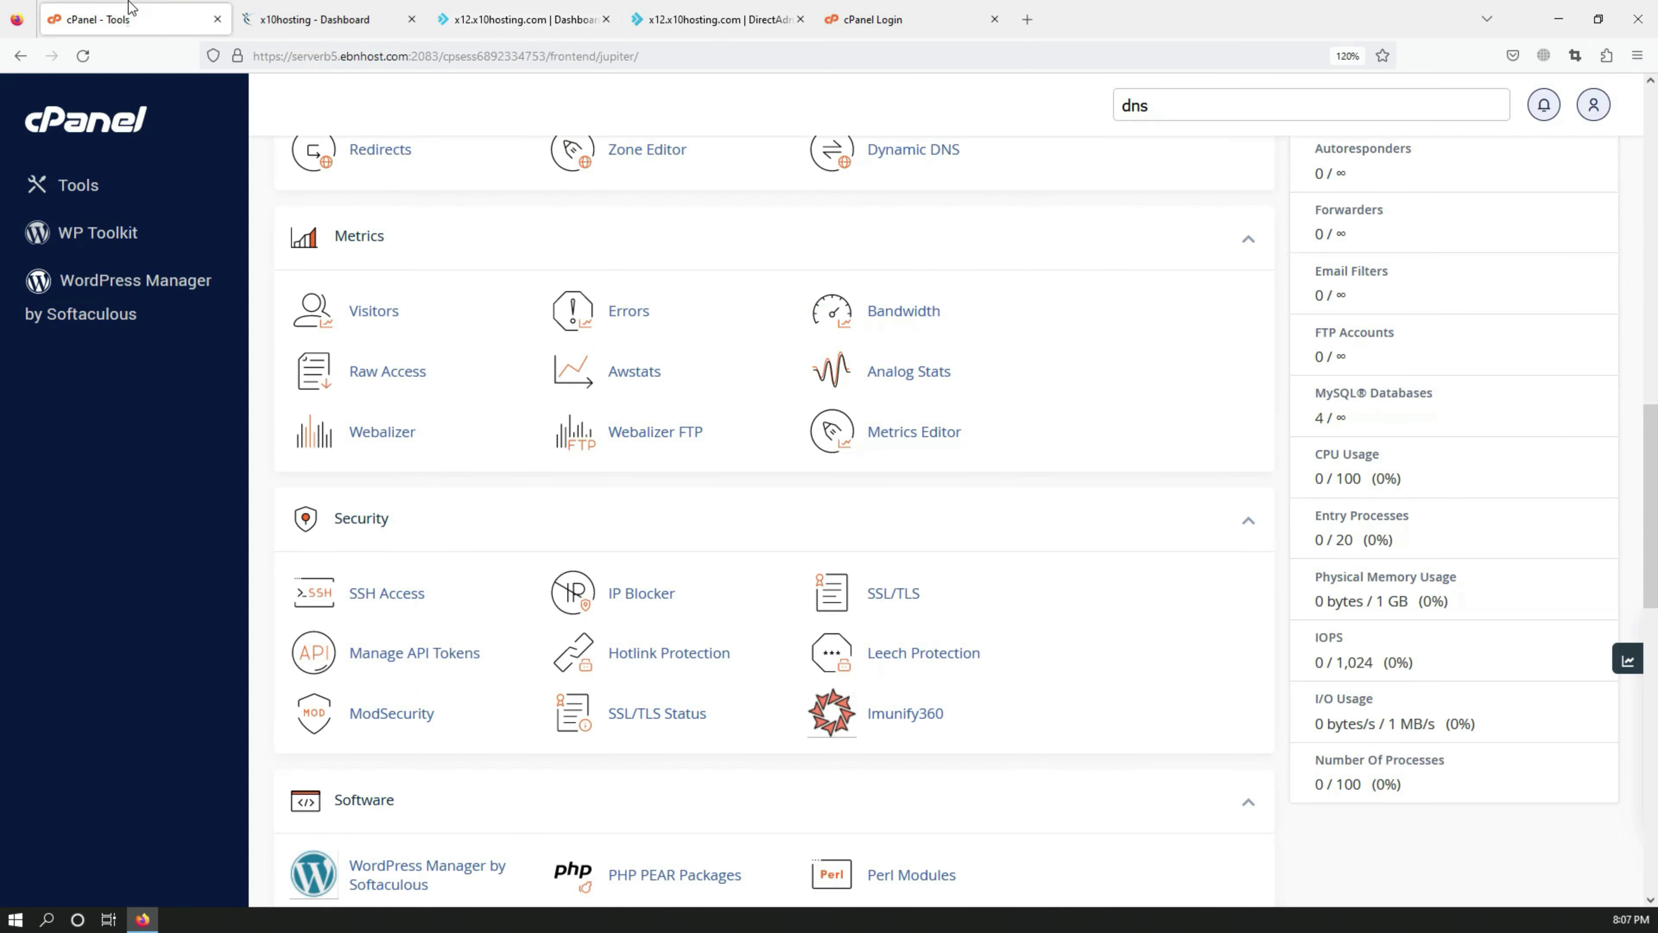
{"action": "scroll", "coordinate": [352, 476], "scroll_direction": "up", "scroll_amount": 5}
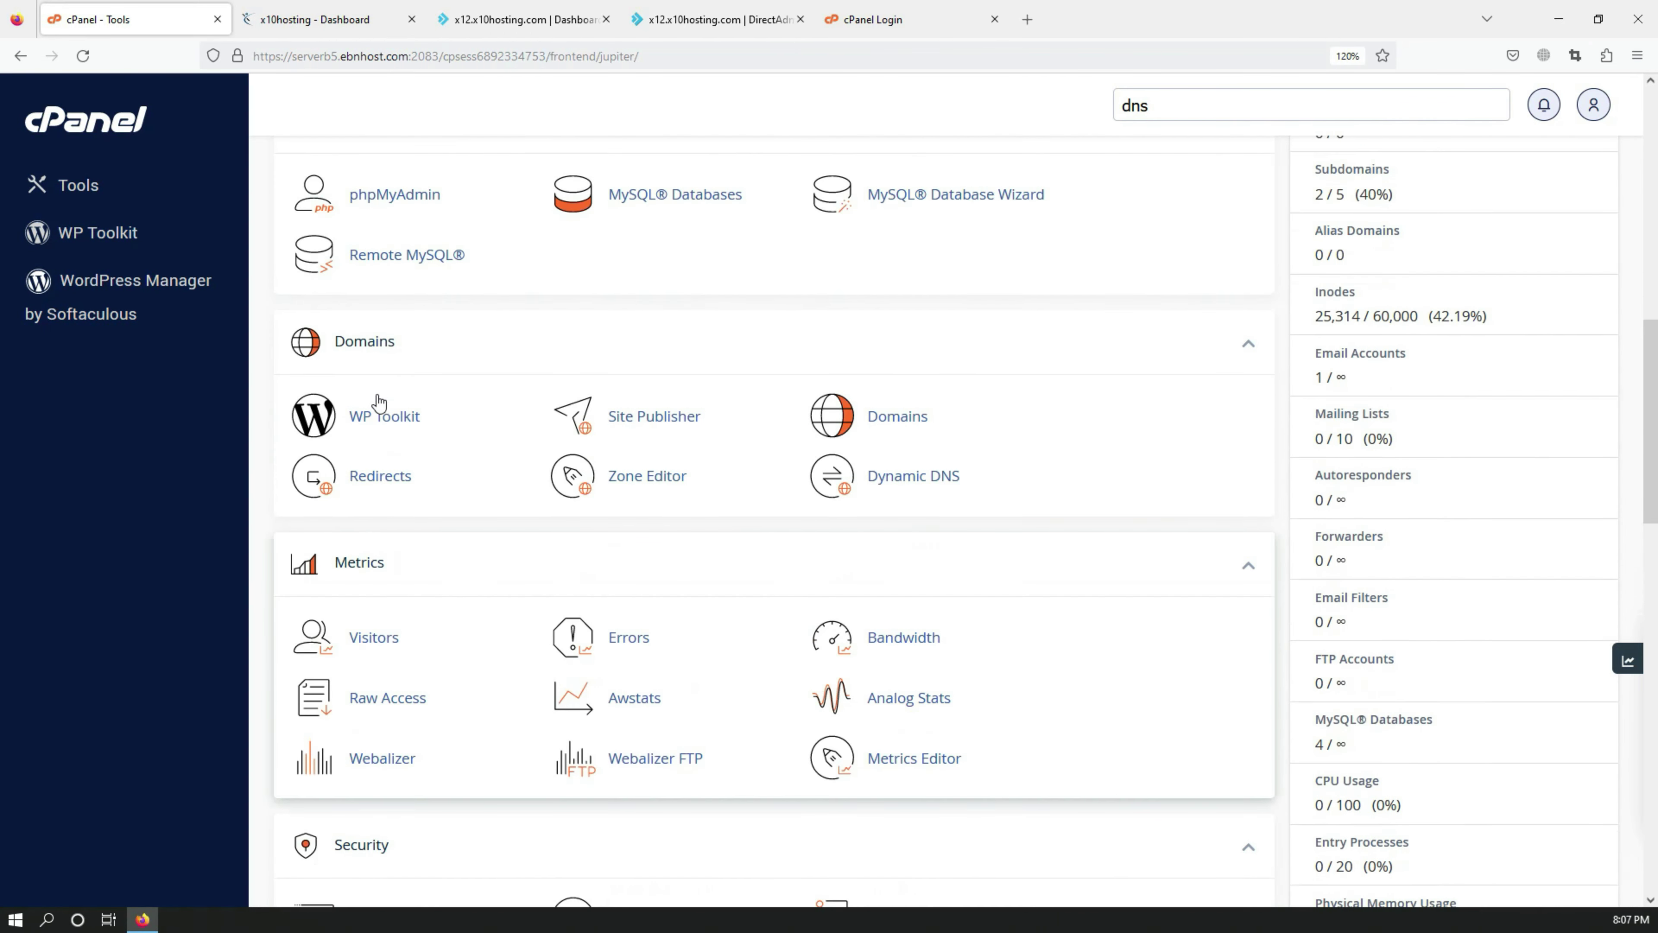
{"action": "scroll", "coordinate": [391, 487], "scroll_direction": "up", "scroll_amount": 1}
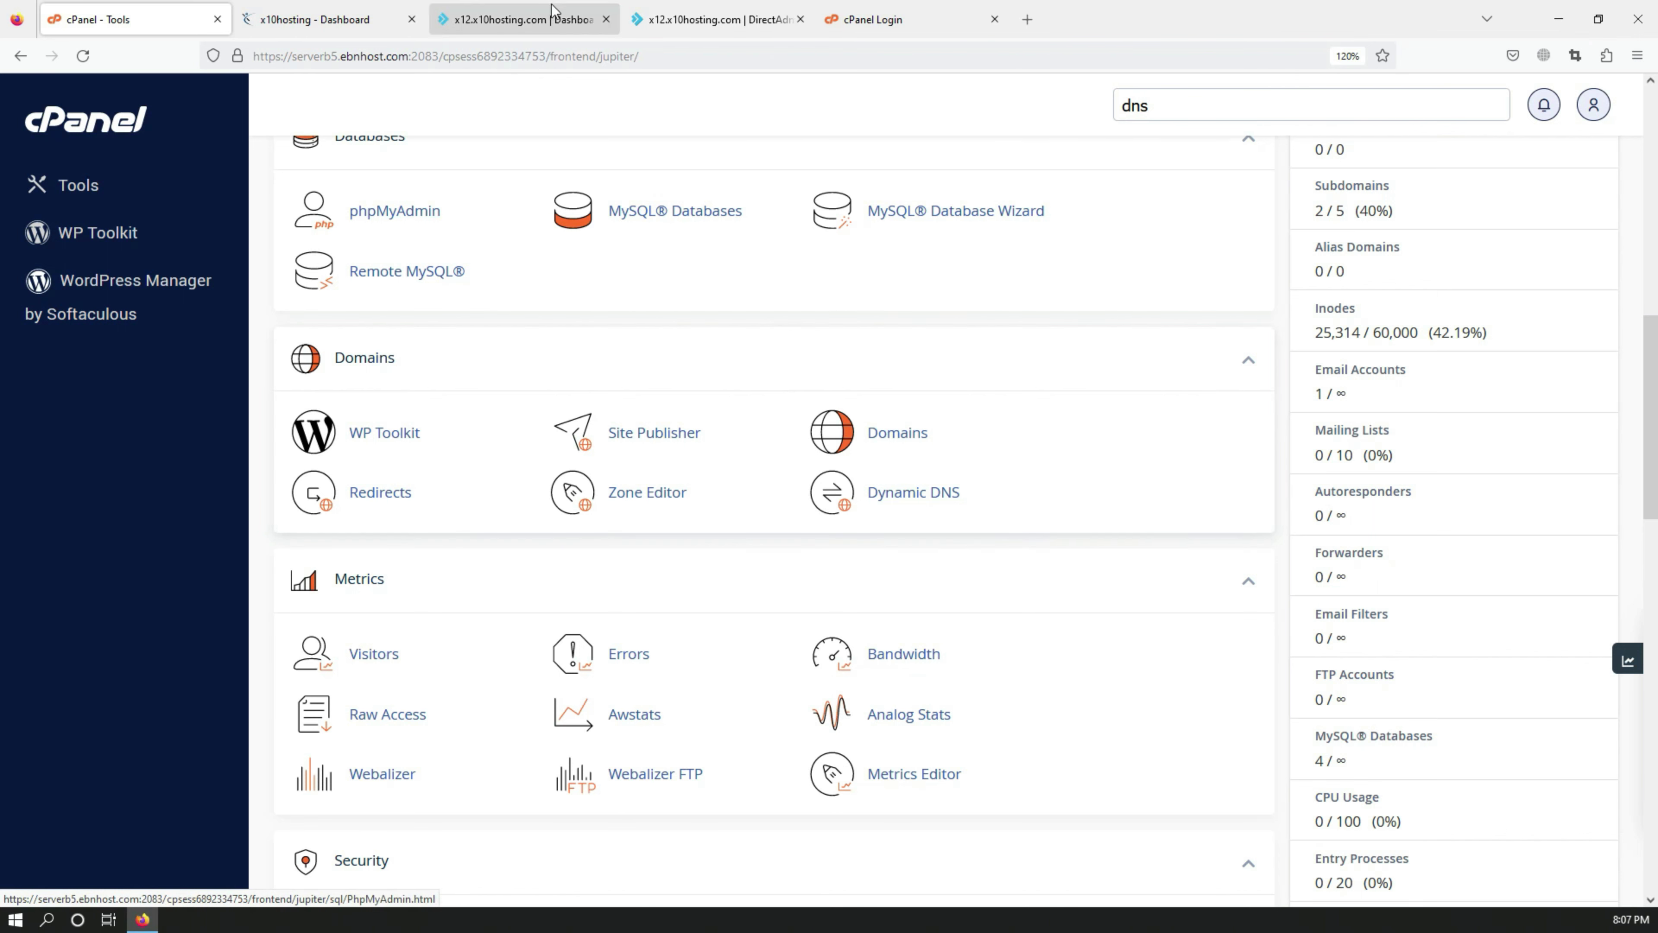
{"action": "left_click", "coordinate": [522, 19]}
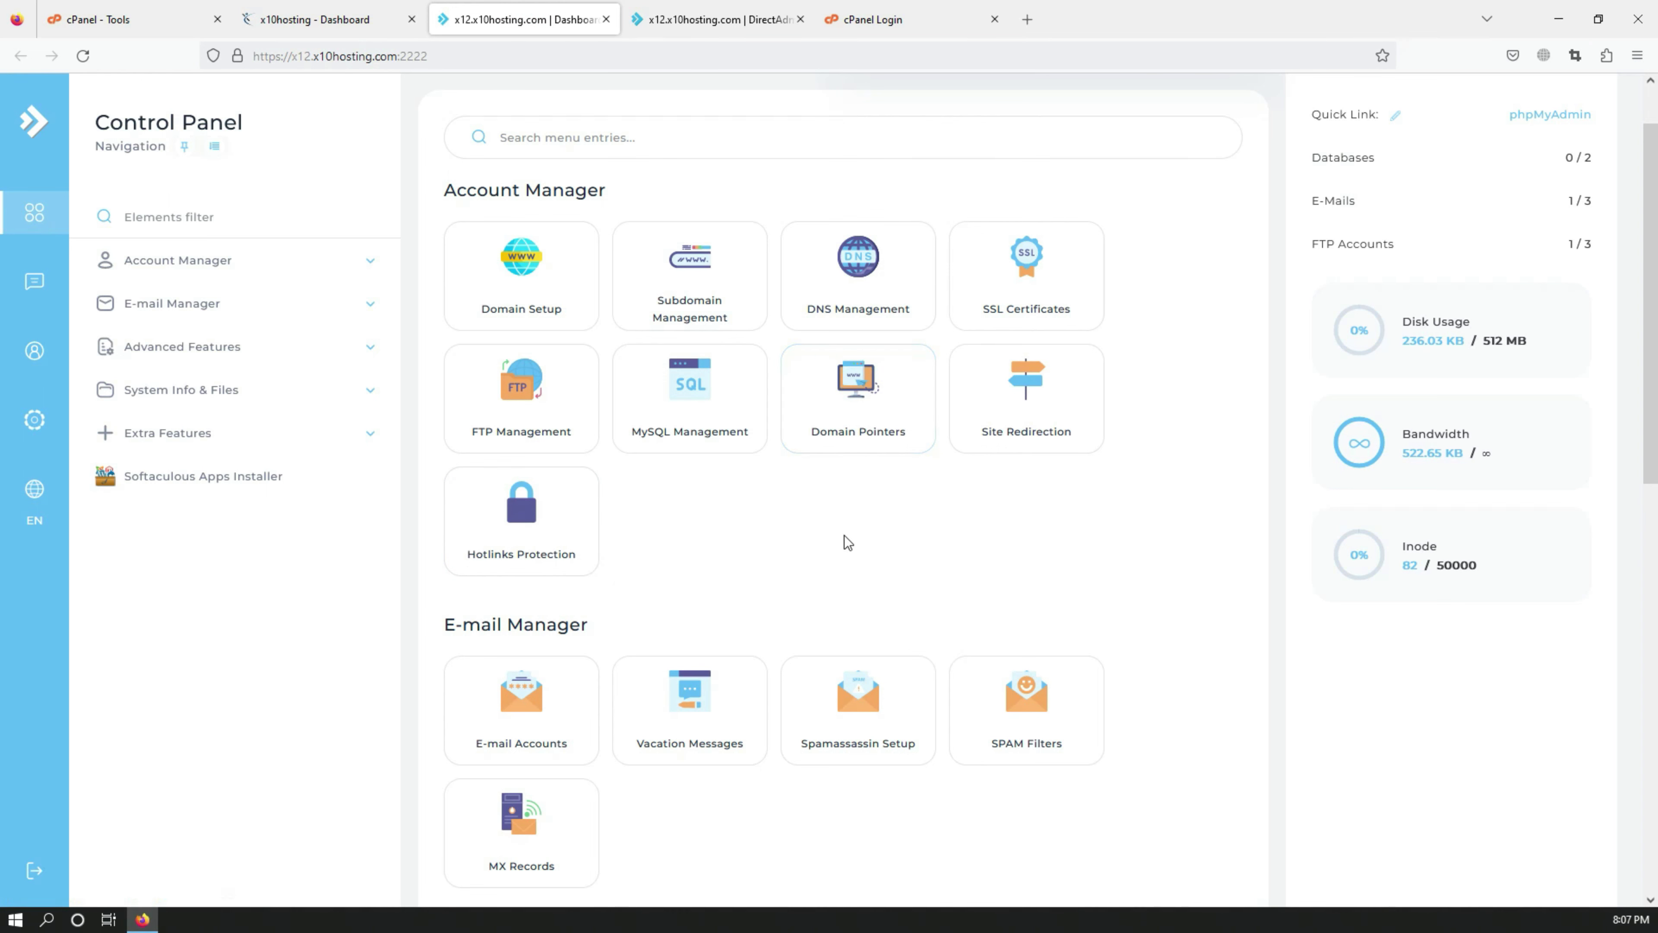
Step: Examine the x10hosting control panel's sections from E-mail Manager and Advanced Features down to Softaculous Apps Installer
{"action": "scroll", "coordinate": [718, 568], "scroll_direction": "down", "scroll_amount": 3}
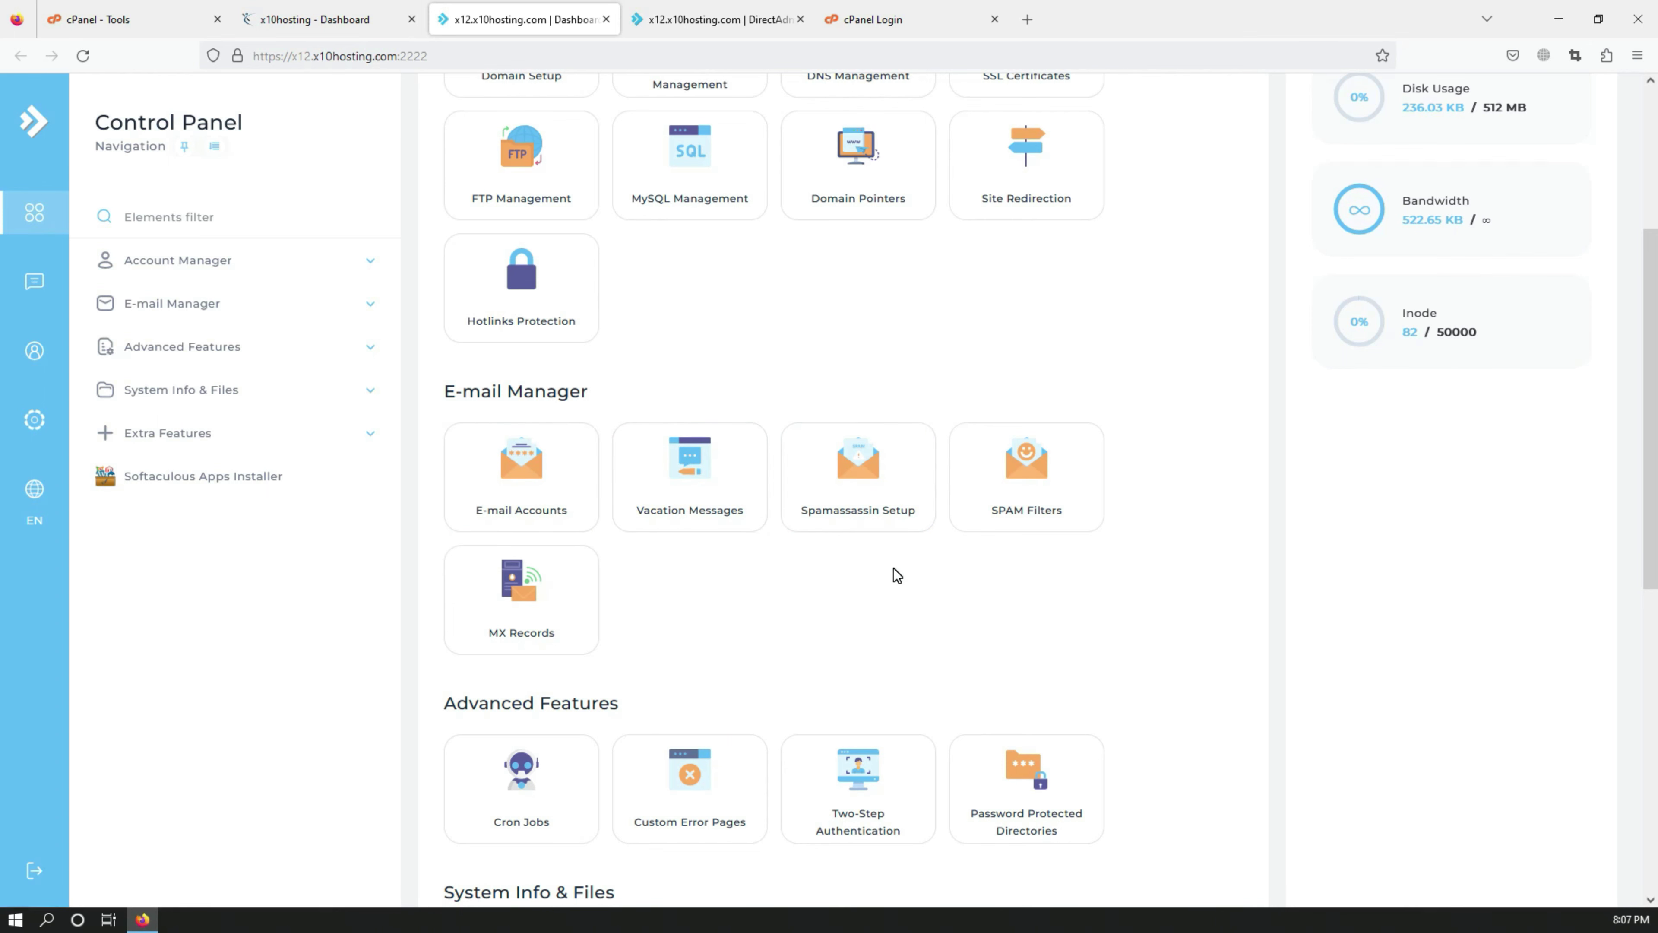
{"action": "scroll", "coordinate": [894, 572], "scroll_direction": "down", "scroll_amount": 5}
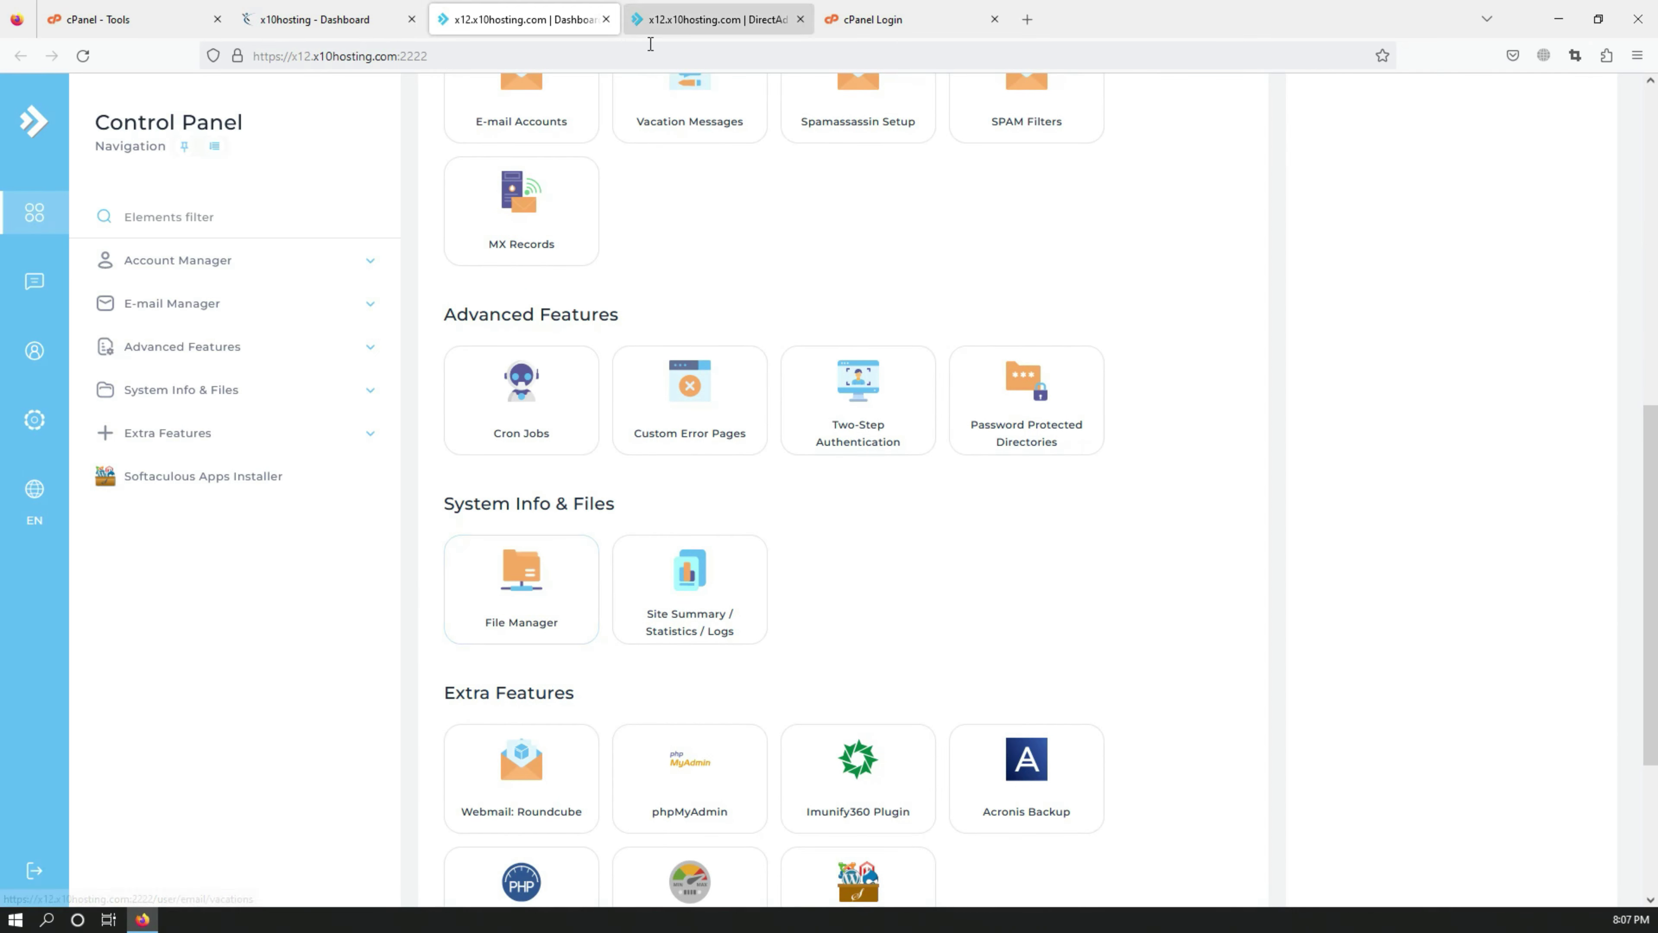
{"action": "left_click", "coordinate": [717, 20]}
{"action": "left_click", "coordinate": [479, 26]}
{"action": "scroll", "coordinate": [647, 340], "scroll_direction": "down", "scroll_amount": 4}
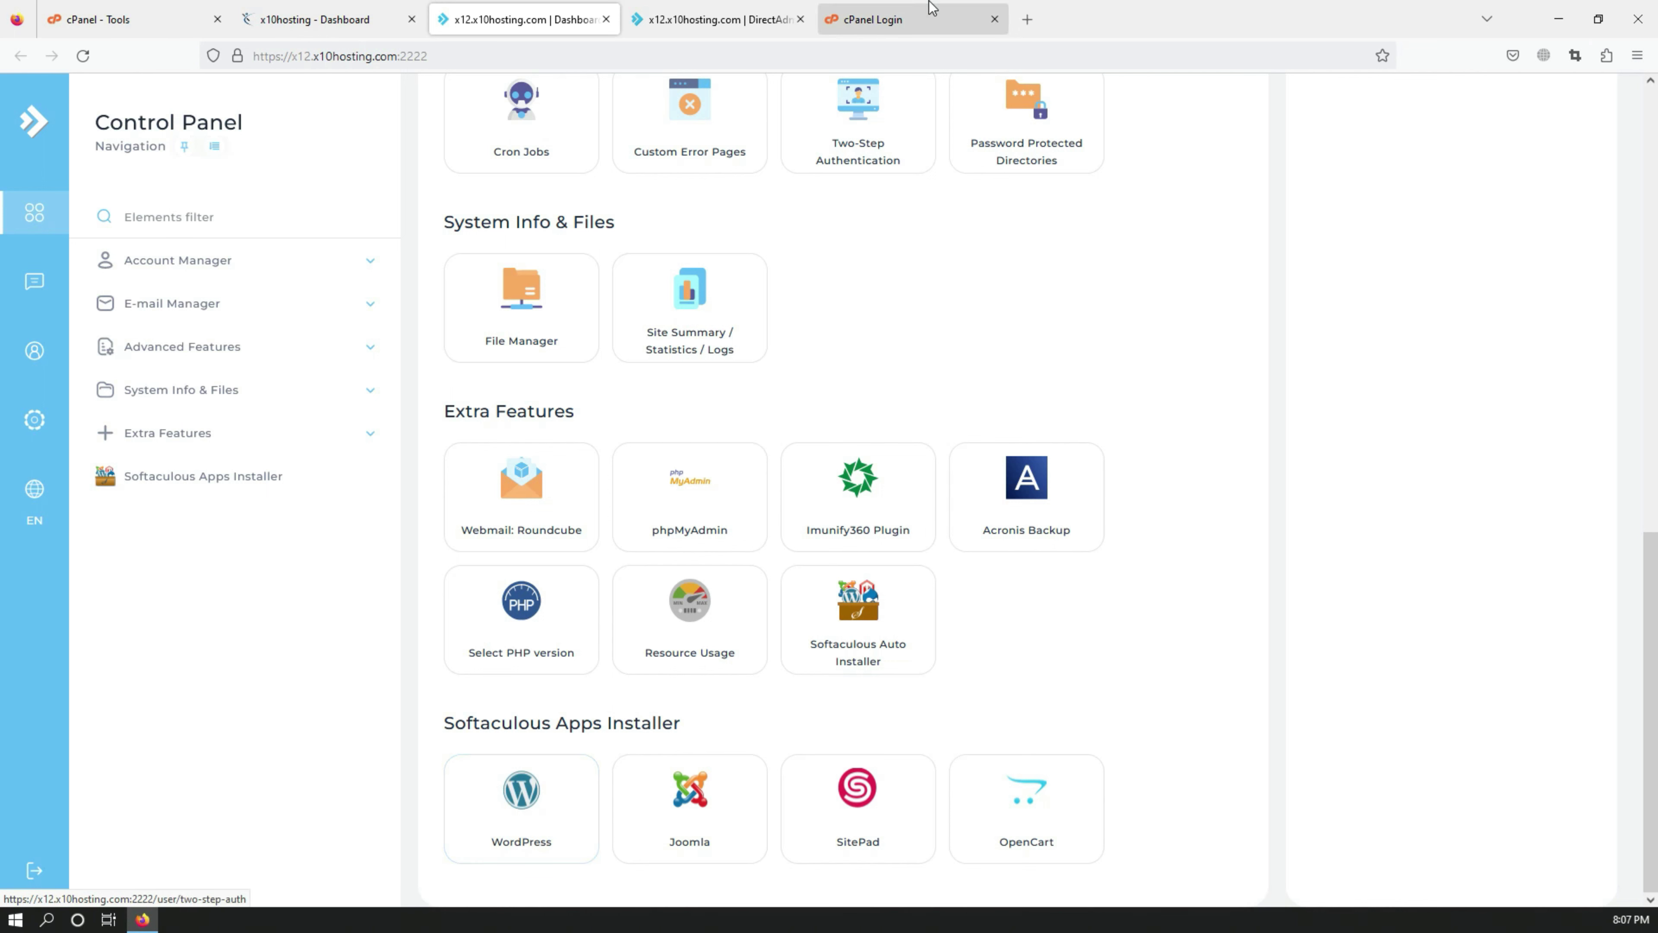
Step: Open WordPress from the x10hosting Softaculous Apps Installer, review its overview and related scripts, and choose to install it
{"action": "left_click", "coordinate": [494, 807]}
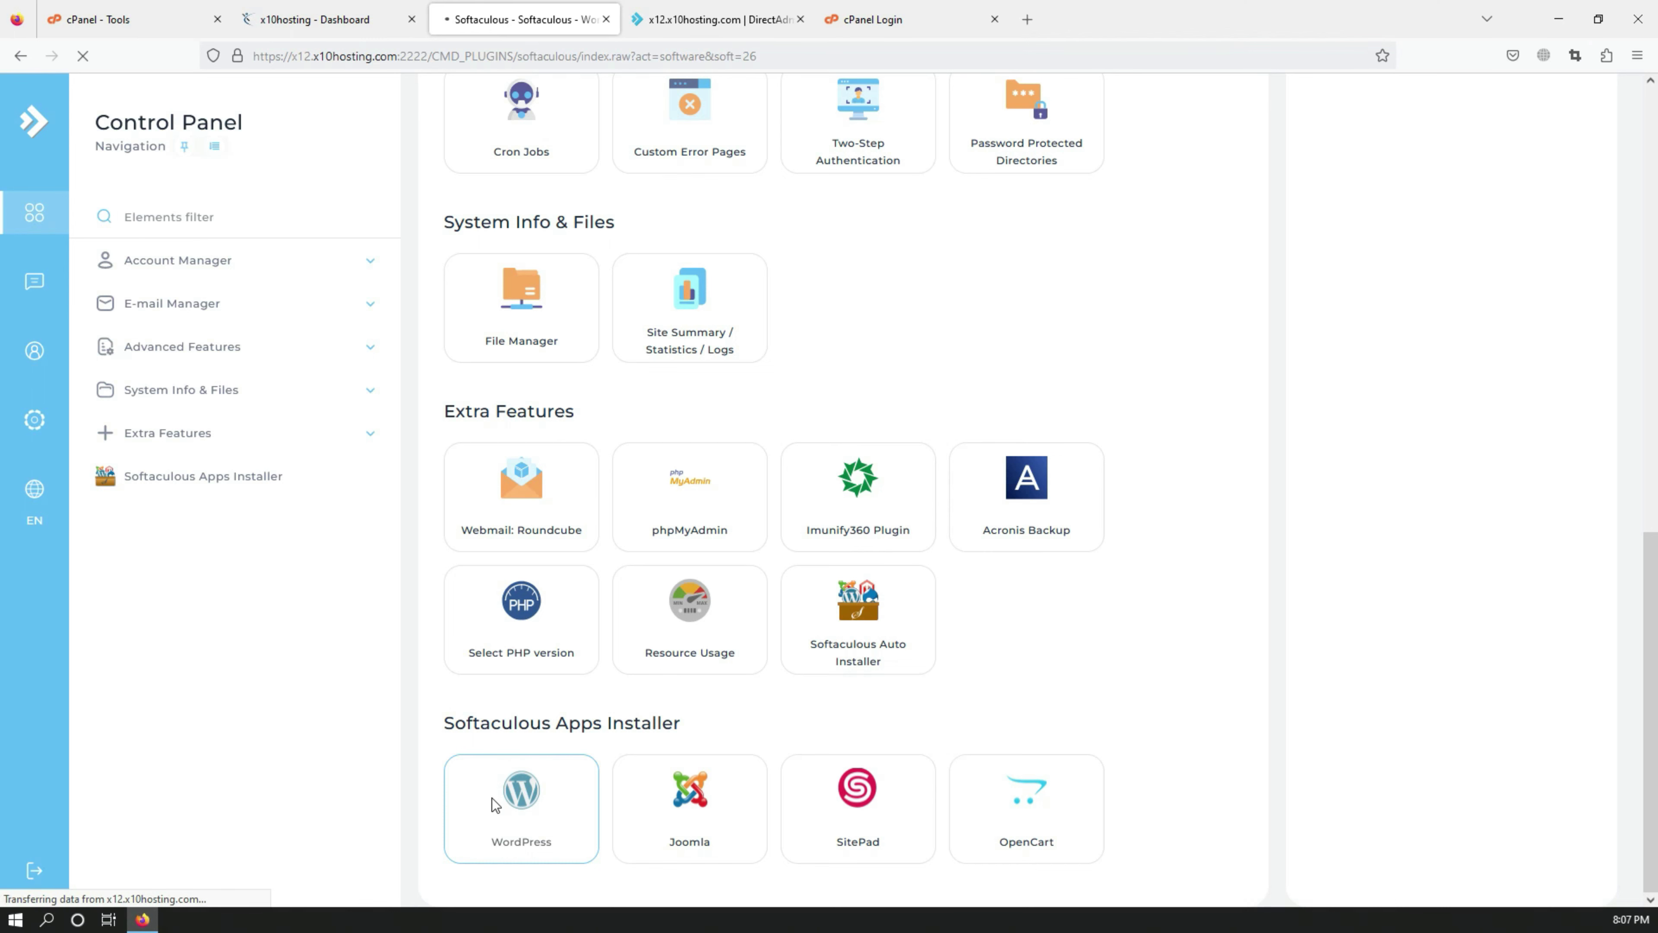
{"action": "scroll", "coordinate": [586, 455], "scroll_direction": "down", "scroll_amount": 5}
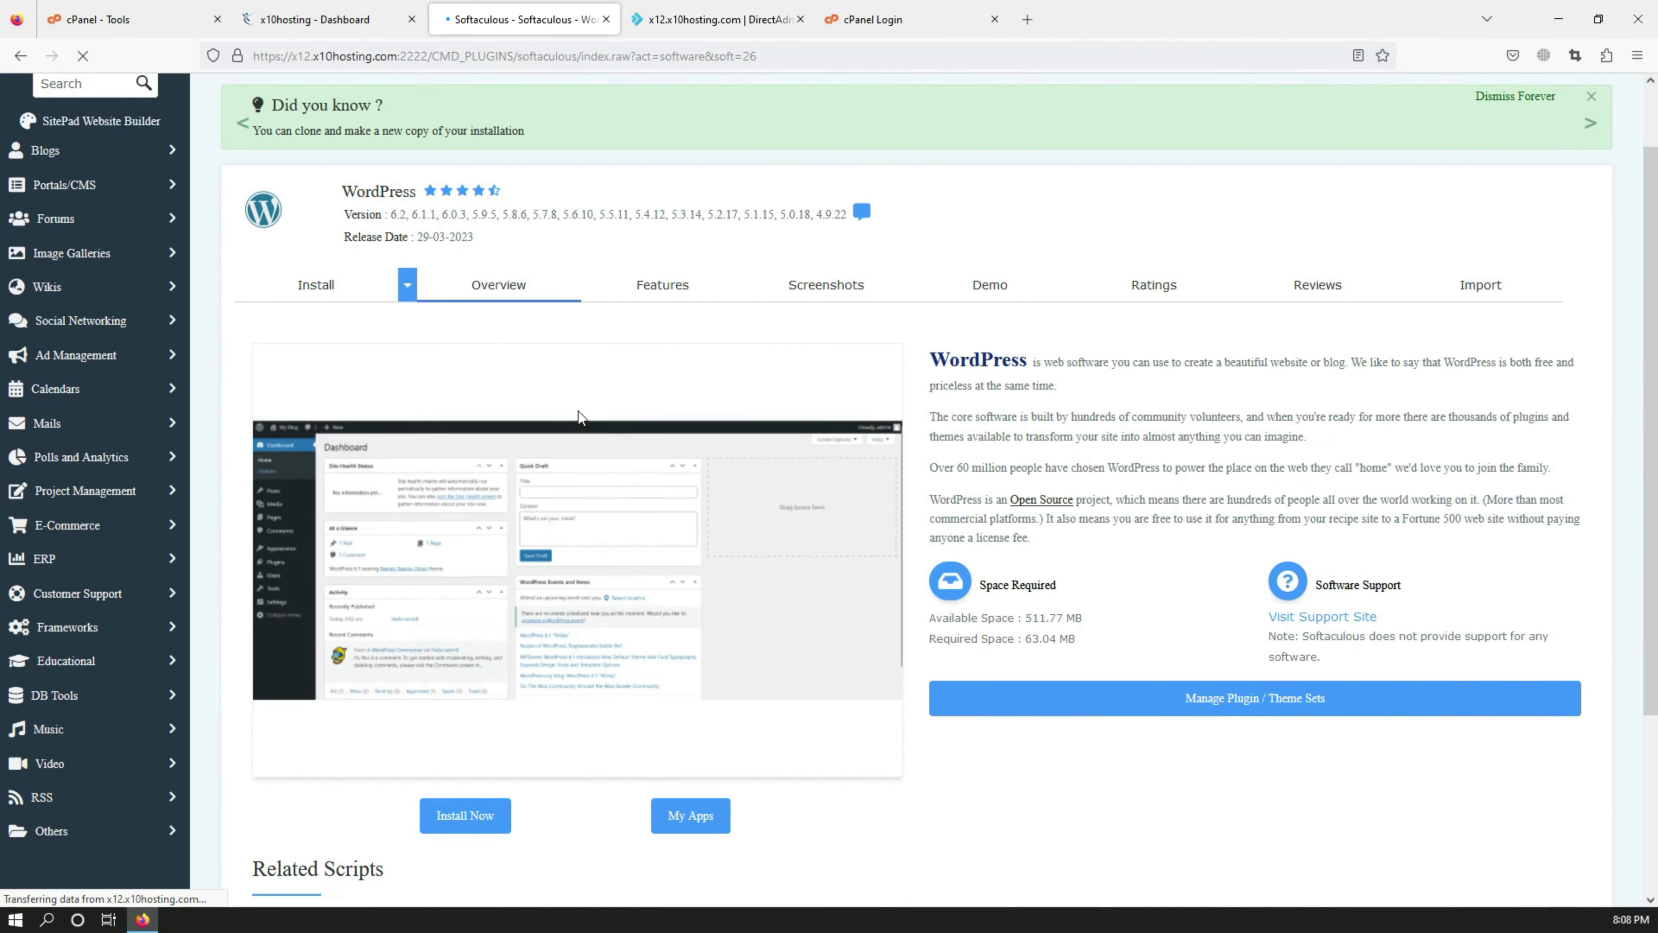
{"action": "scroll", "coordinate": [575, 443], "scroll_direction": "up", "scroll_amount": 3}
{"action": "scroll", "coordinate": [575, 444], "scroll_direction": "down", "scroll_amount": 3}
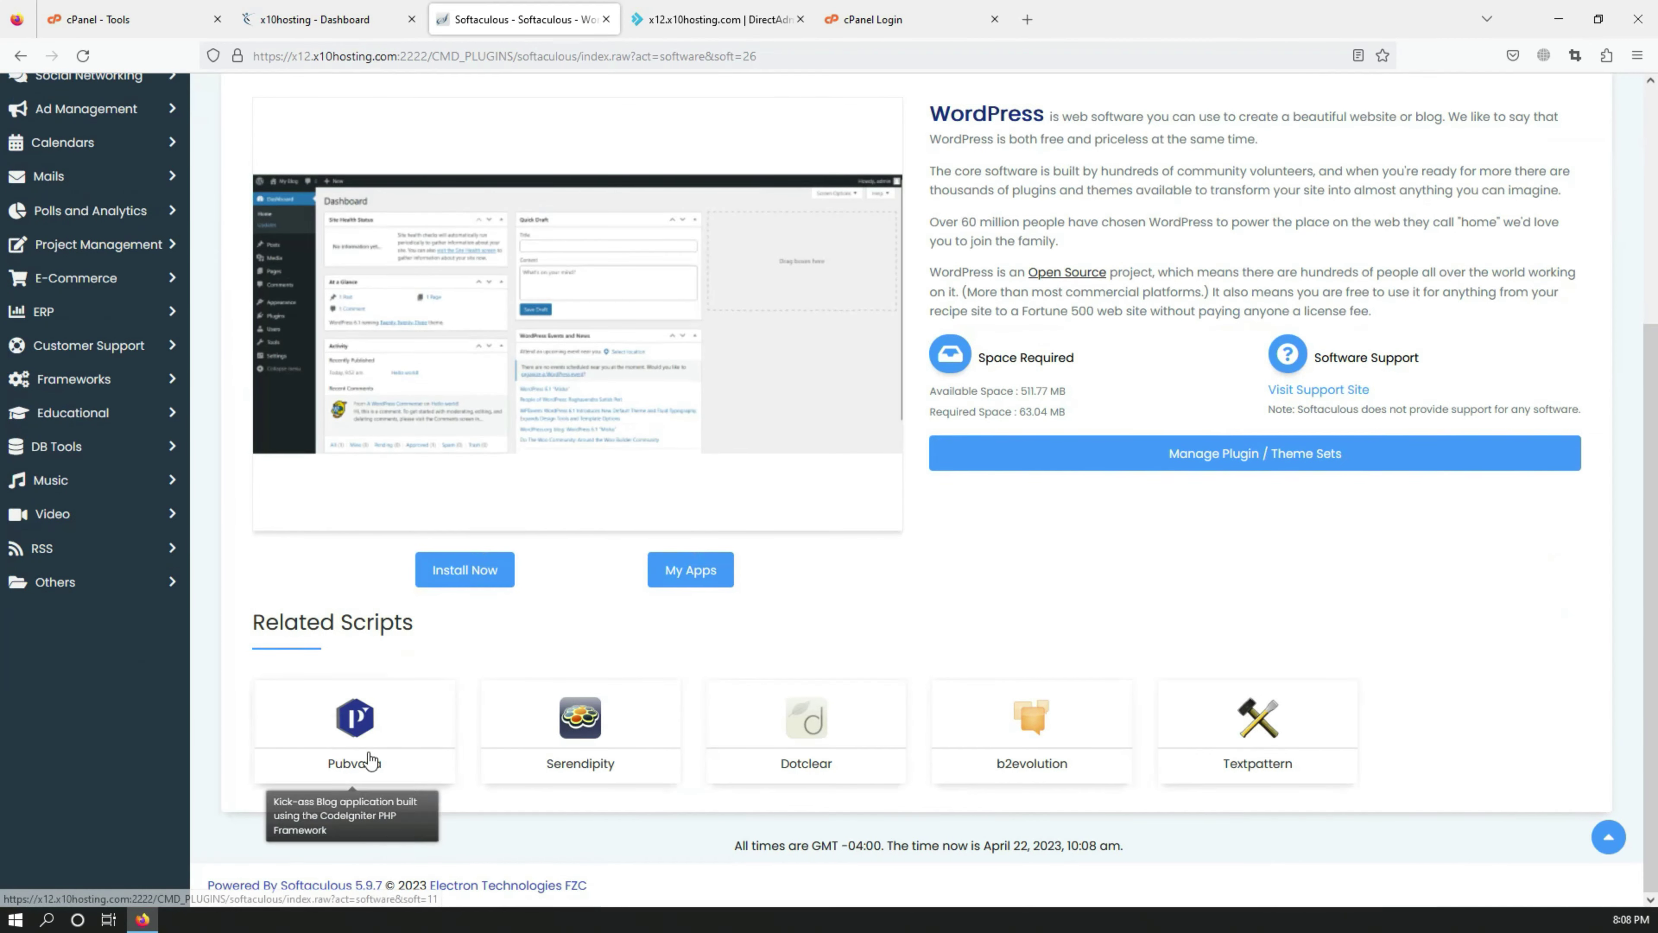
{"action": "left_click", "coordinate": [479, 583]}
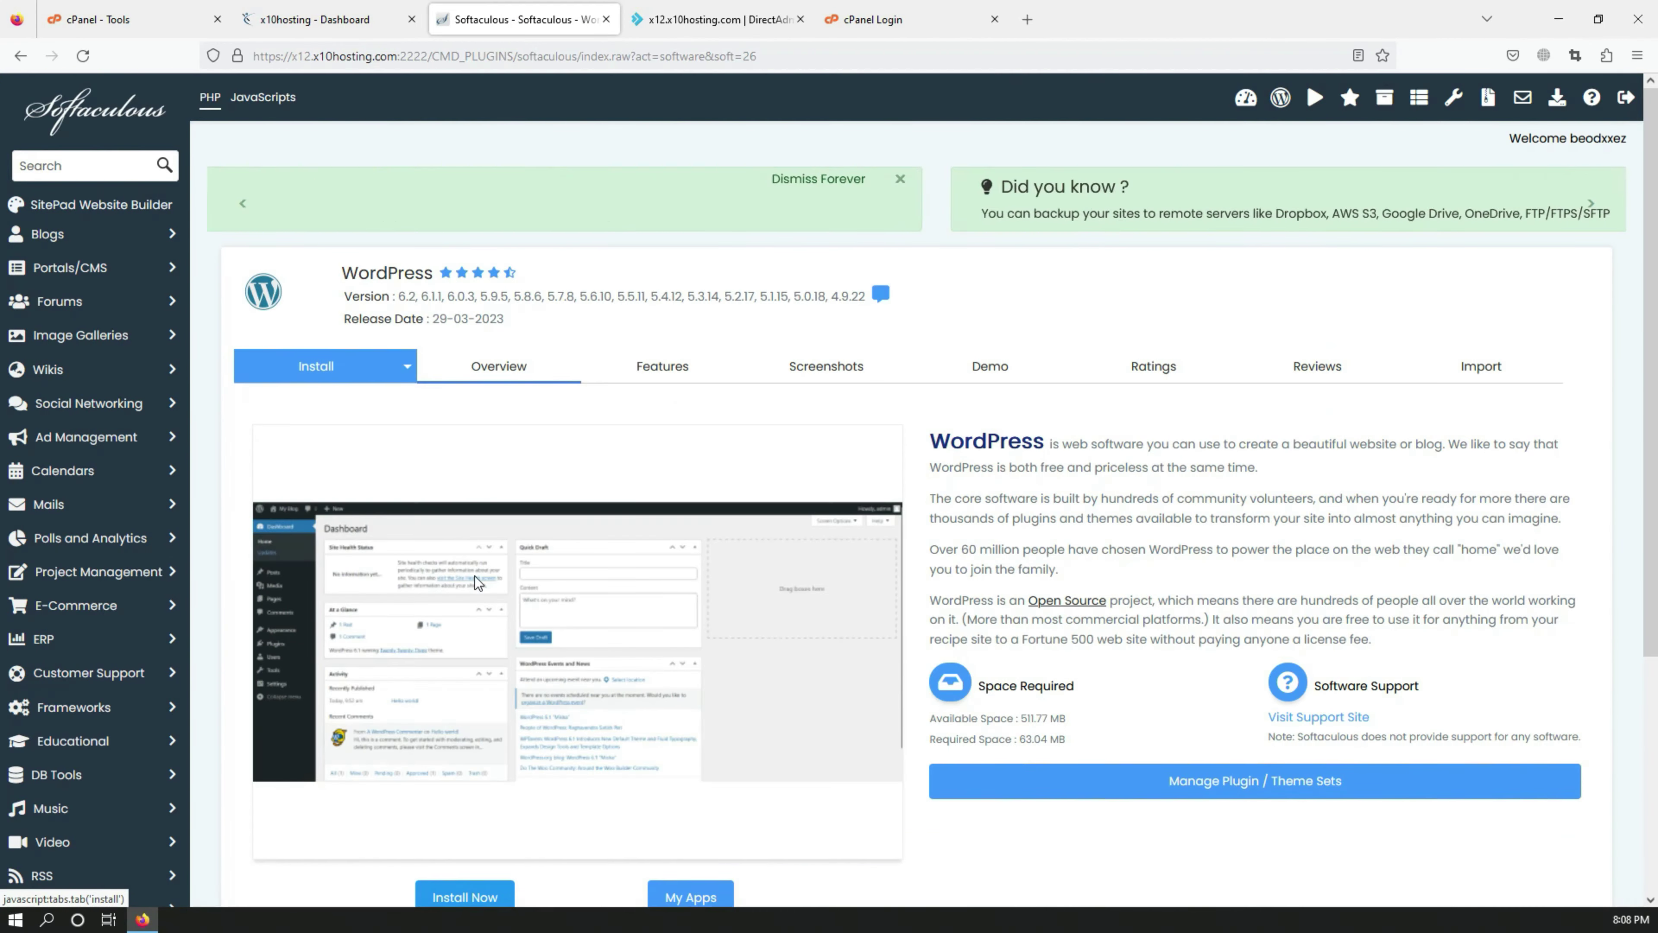
Step: Return to the x10hosting dashboard, open the free hosting service's details, and find the default domain in its domain list
{"action": "left_click", "coordinate": [681, 24]}
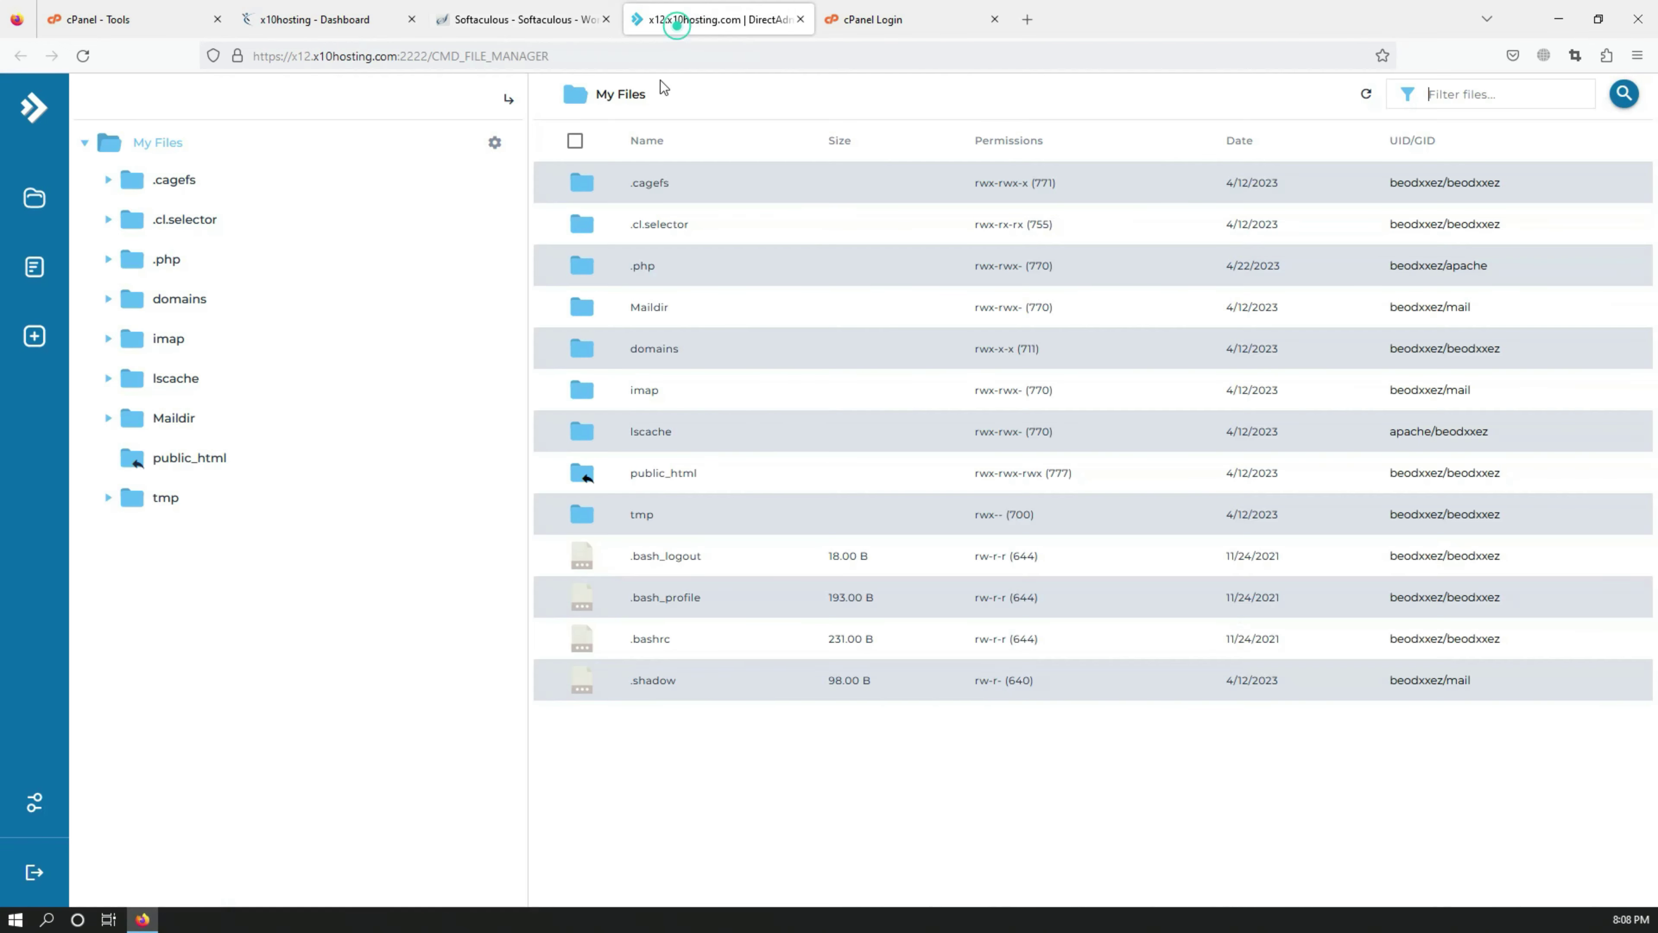
{"action": "left_click", "coordinate": [552, 24]}
{"action": "left_click", "coordinate": [319, 20]}
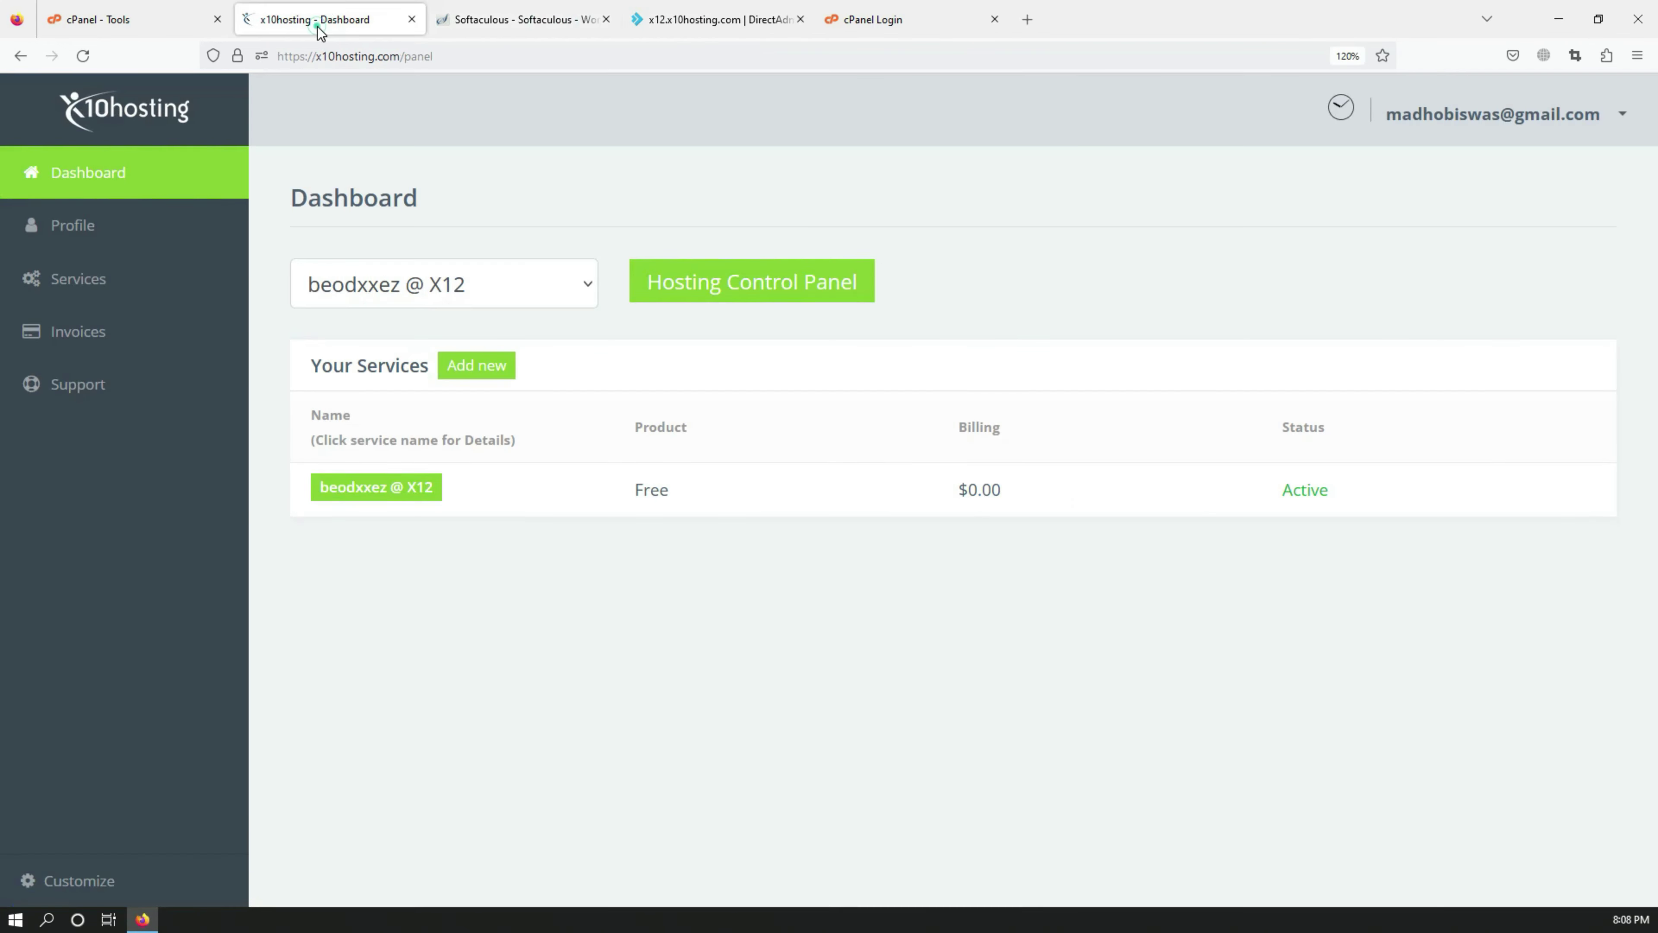
{"action": "left_click", "coordinate": [450, 443]}
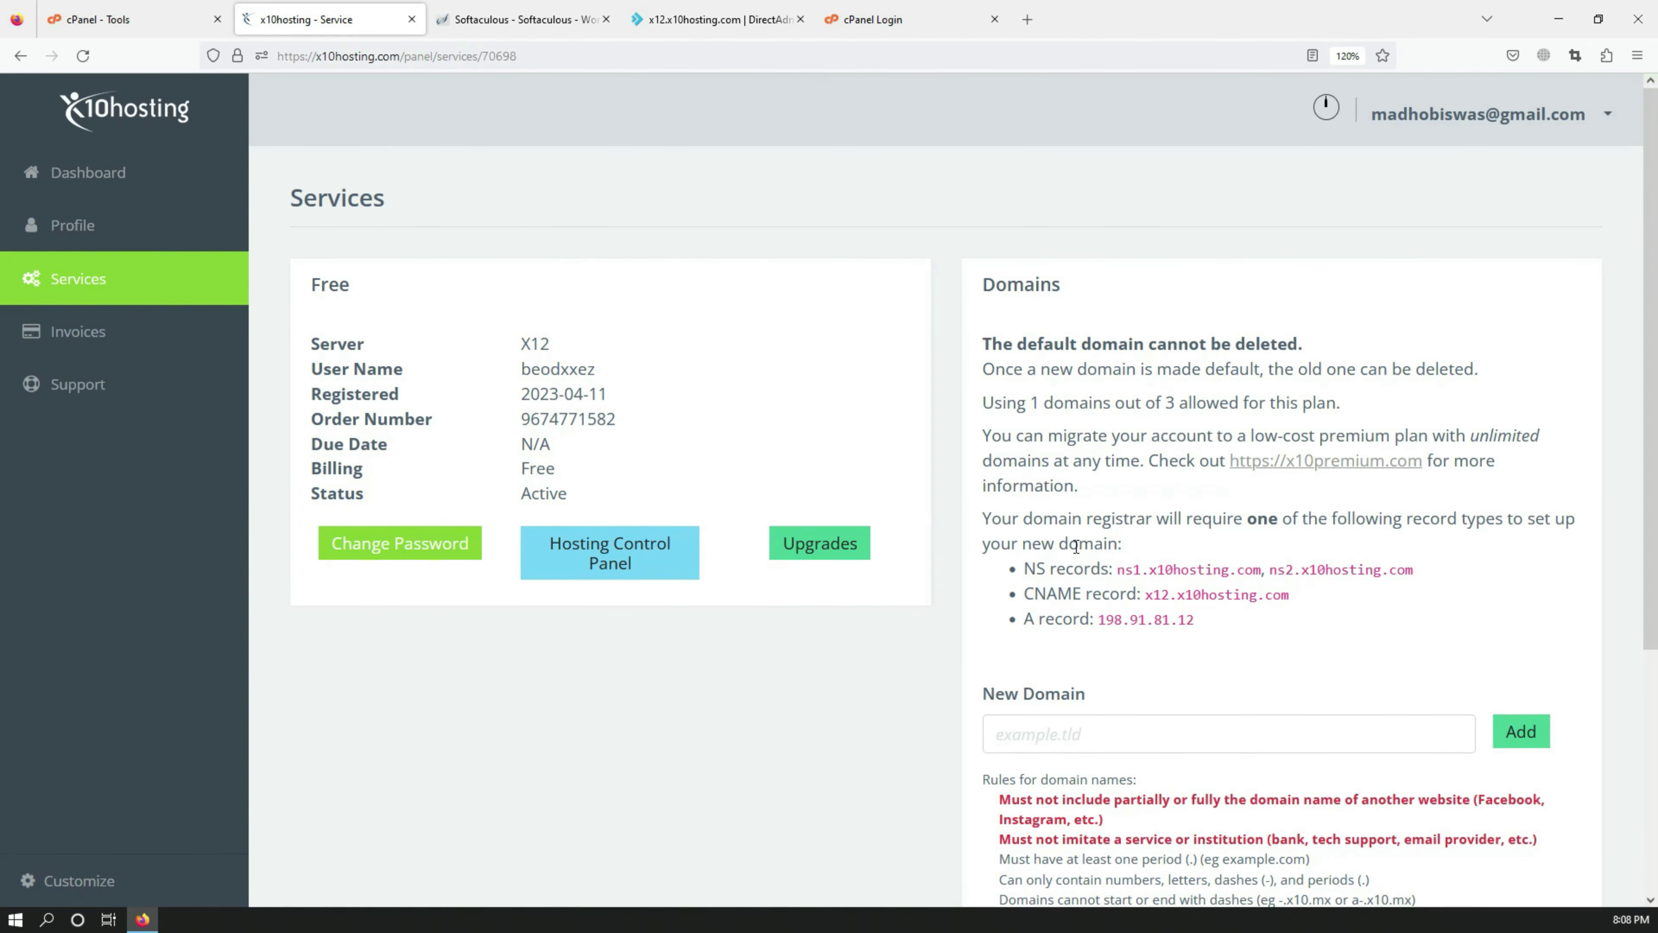
{"action": "scroll", "coordinate": [1124, 538], "scroll_direction": "down", "scroll_amount": 2}
{"action": "scroll", "coordinate": [1126, 535], "scroll_direction": "down", "scroll_amount": 3}
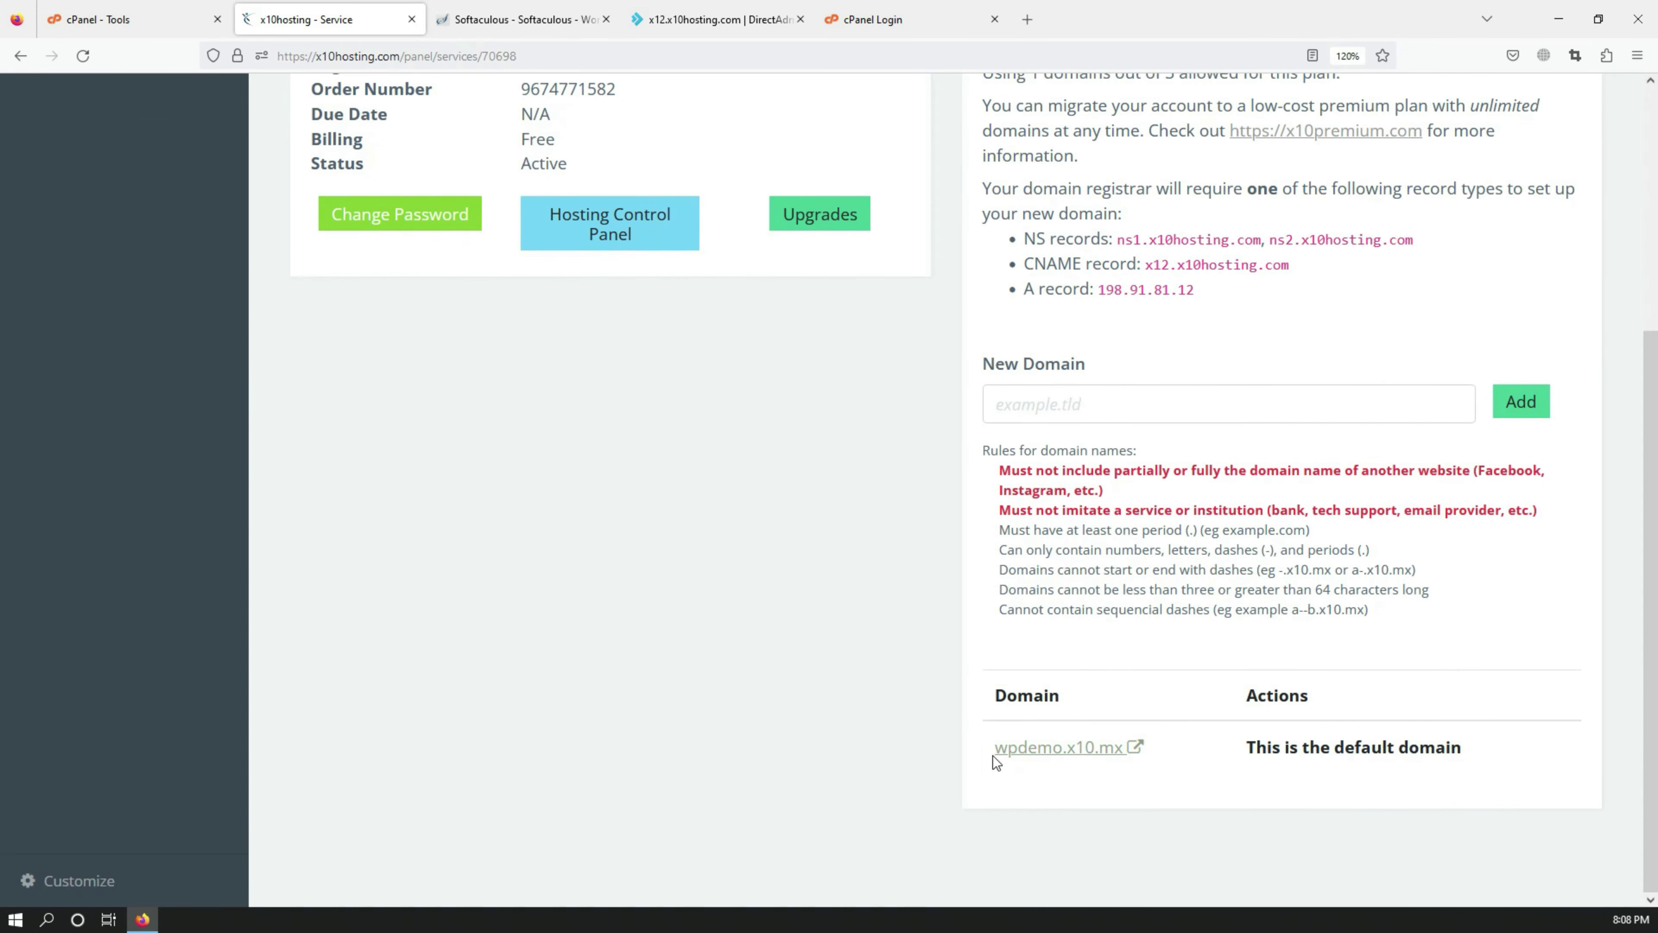
Step: Copy the default domain wpdemo.x10.mx from the service details and open it in a new browser tab
{"action": "left_click_drag", "start_coordinate": [977, 750], "coordinate": [1124, 749]}
{"action": "key", "text": "ctrl+c"}
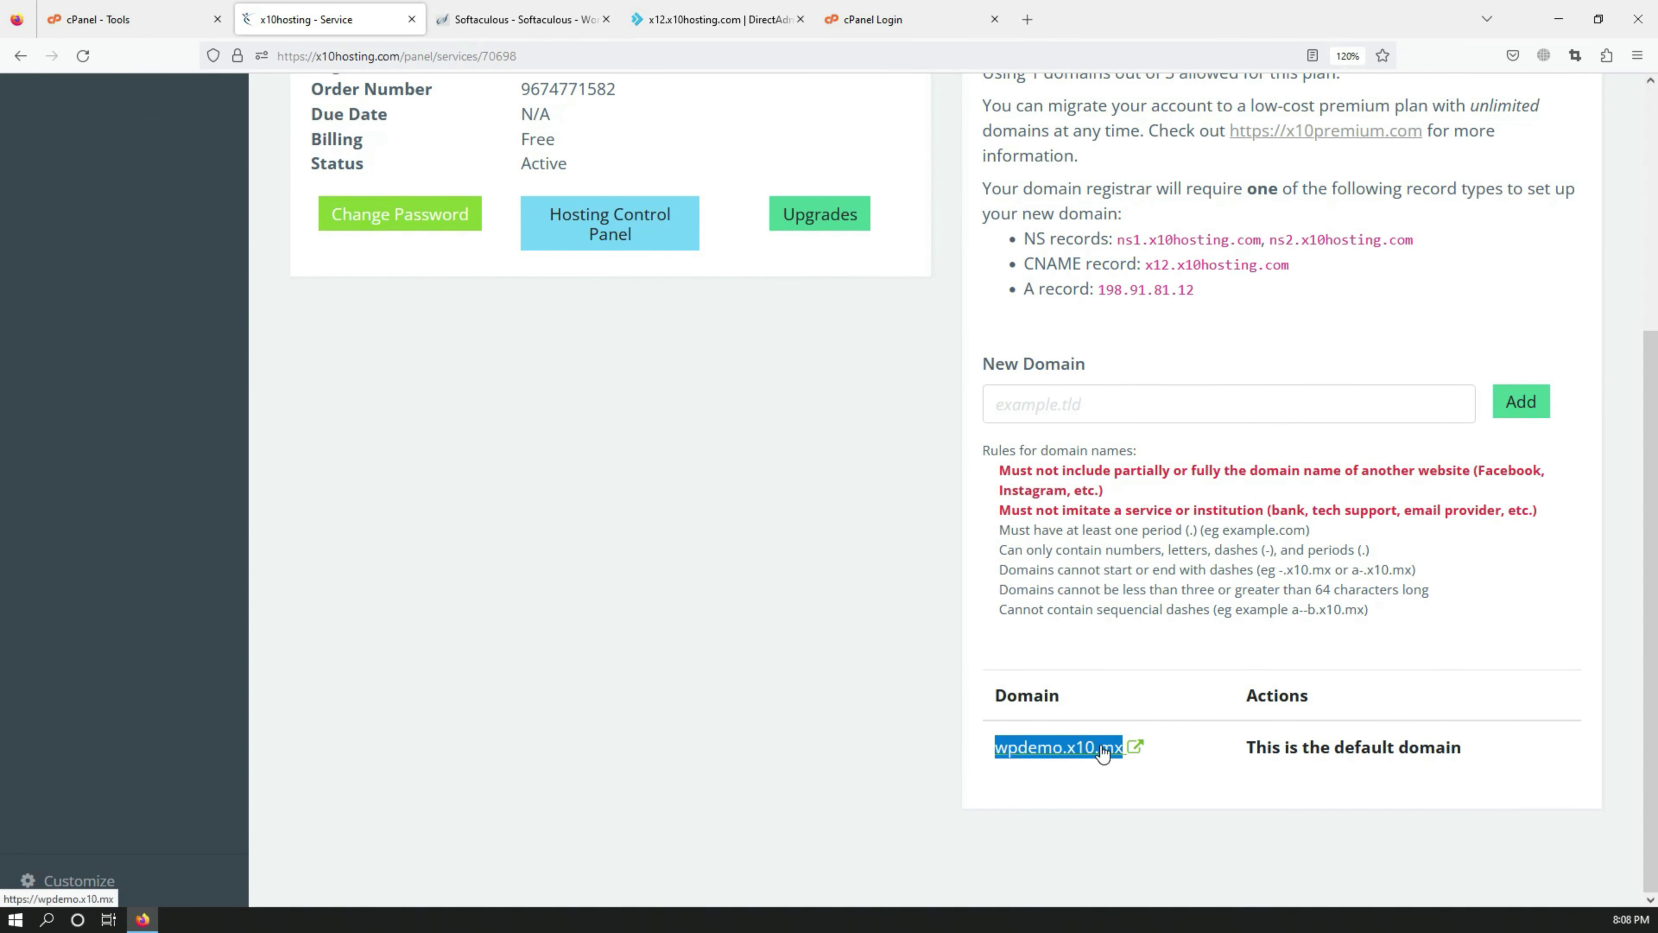
{"action": "right_click", "coordinate": [1105, 745]}
{"action": "left_click", "coordinate": [1152, 558]}
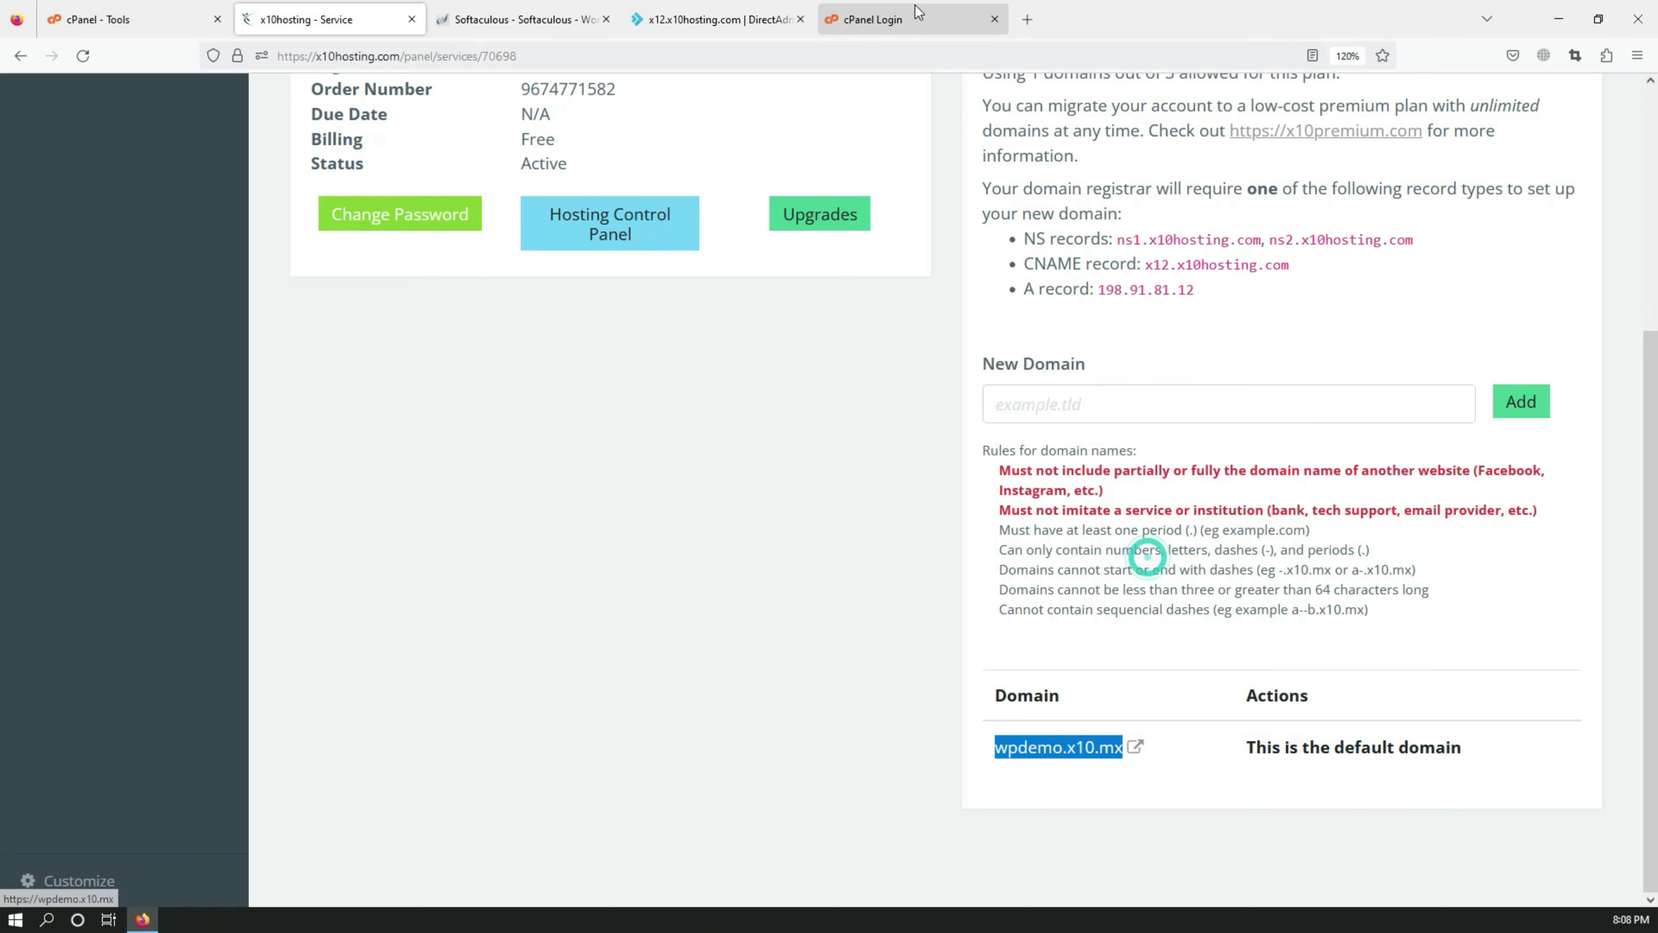
{"action": "left_click", "coordinate": [1026, 21]}
{"action": "right_click", "coordinate": [522, 59]}
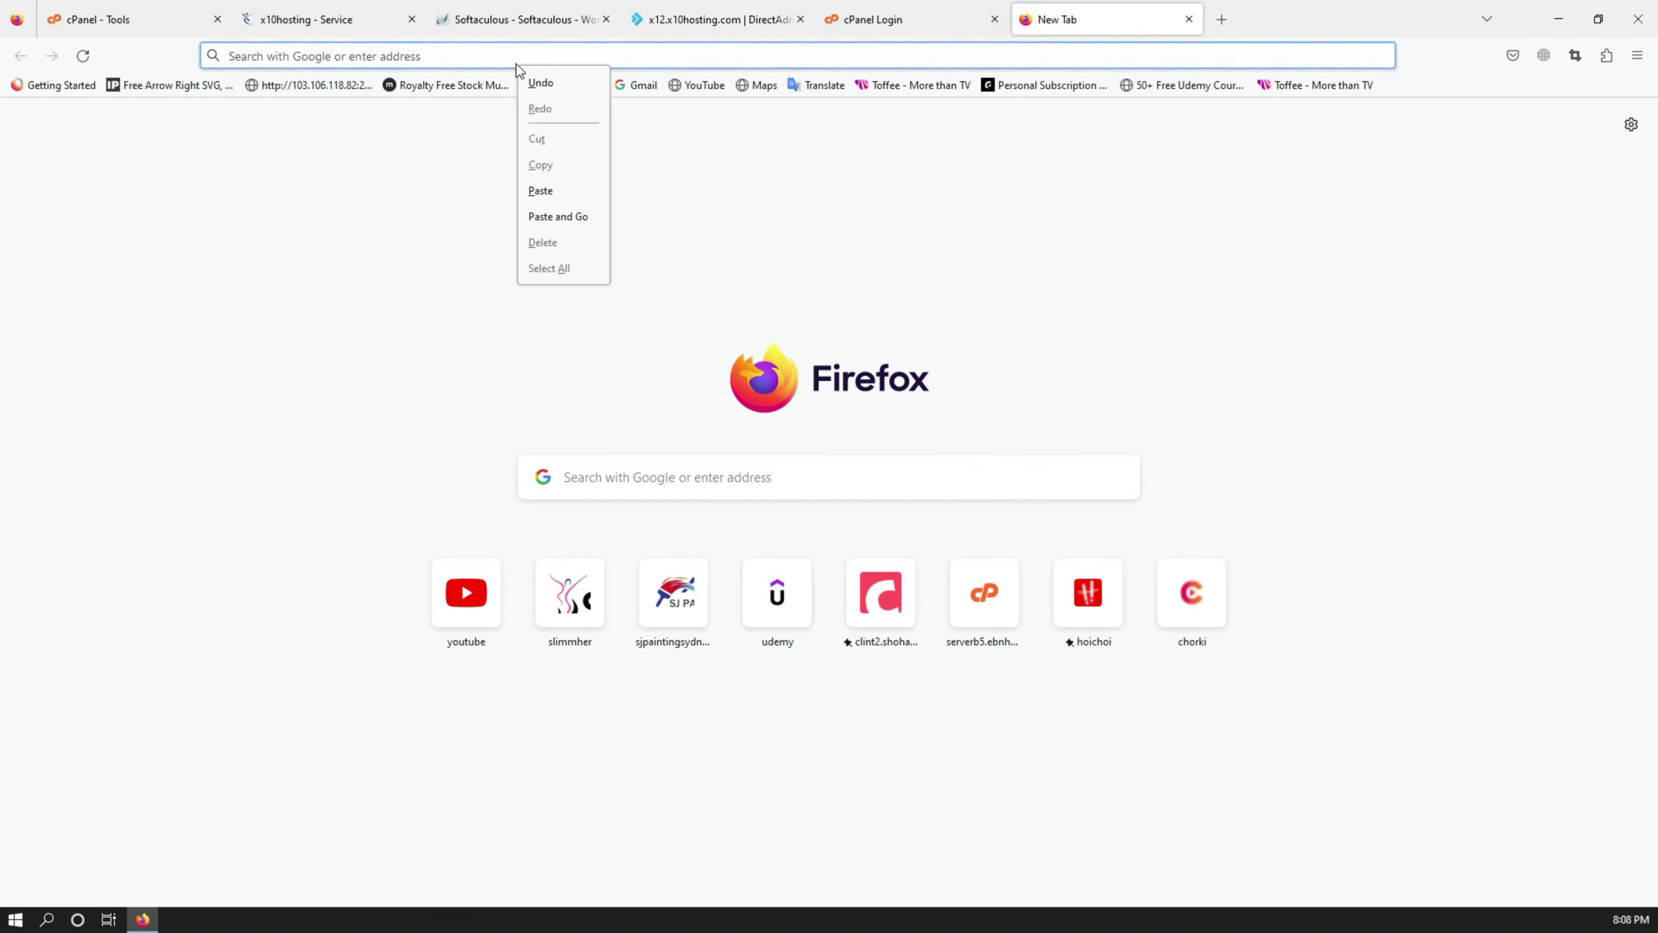
{"action": "left_click", "coordinate": [542, 193]}
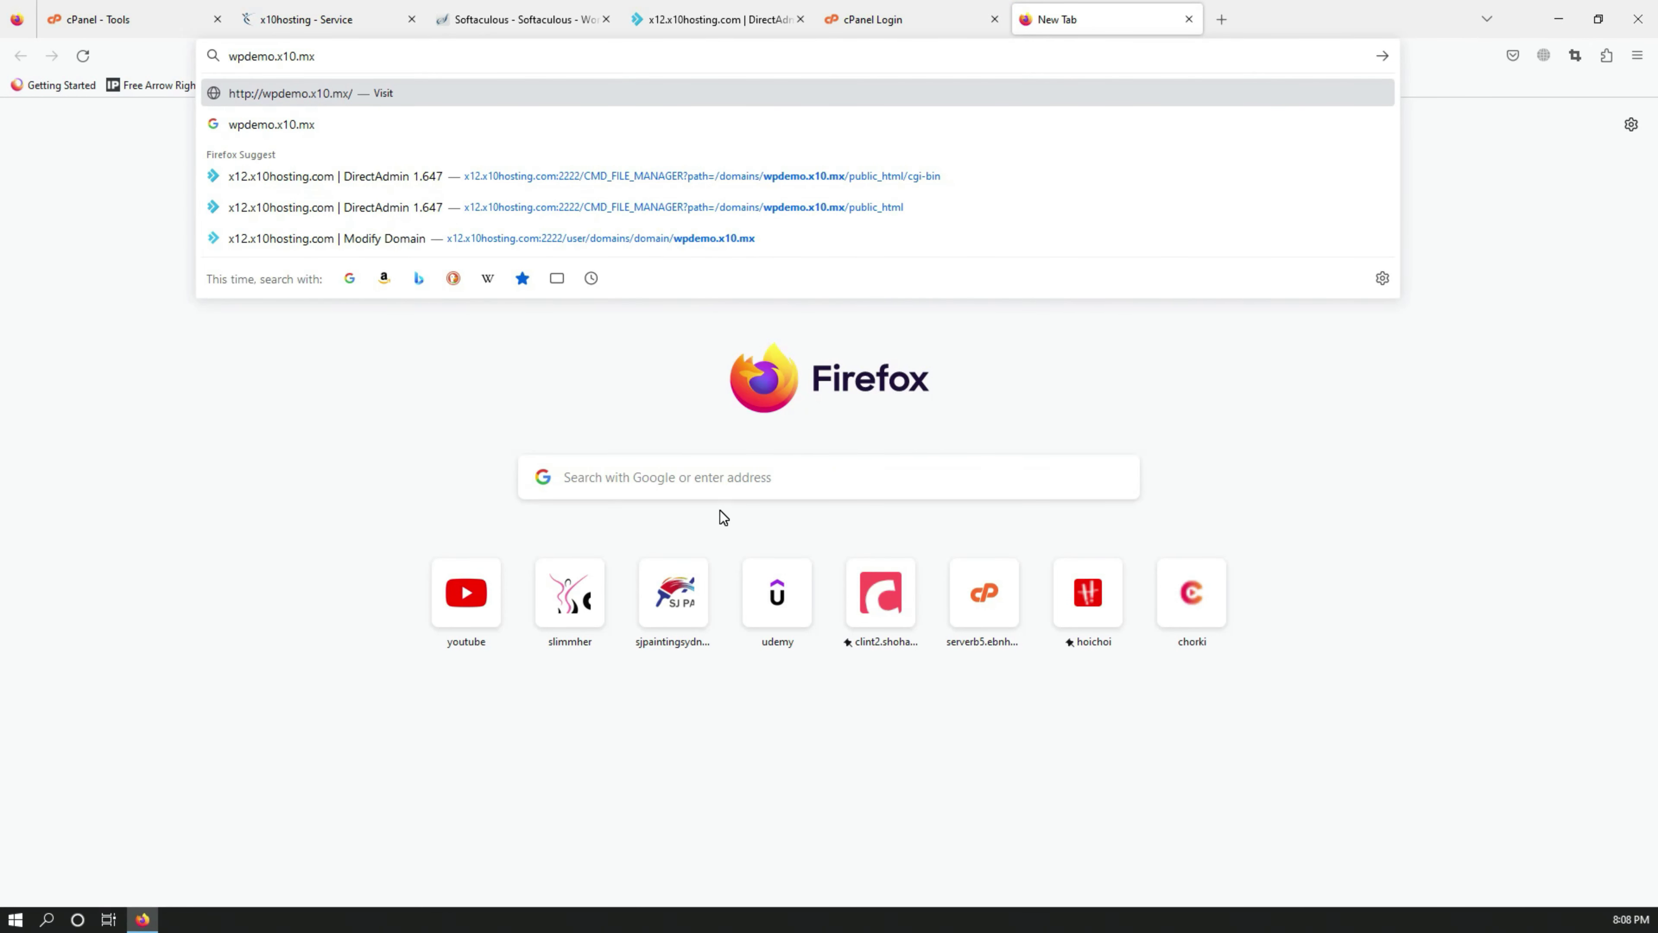
{"action": "key", "text": "Return"}
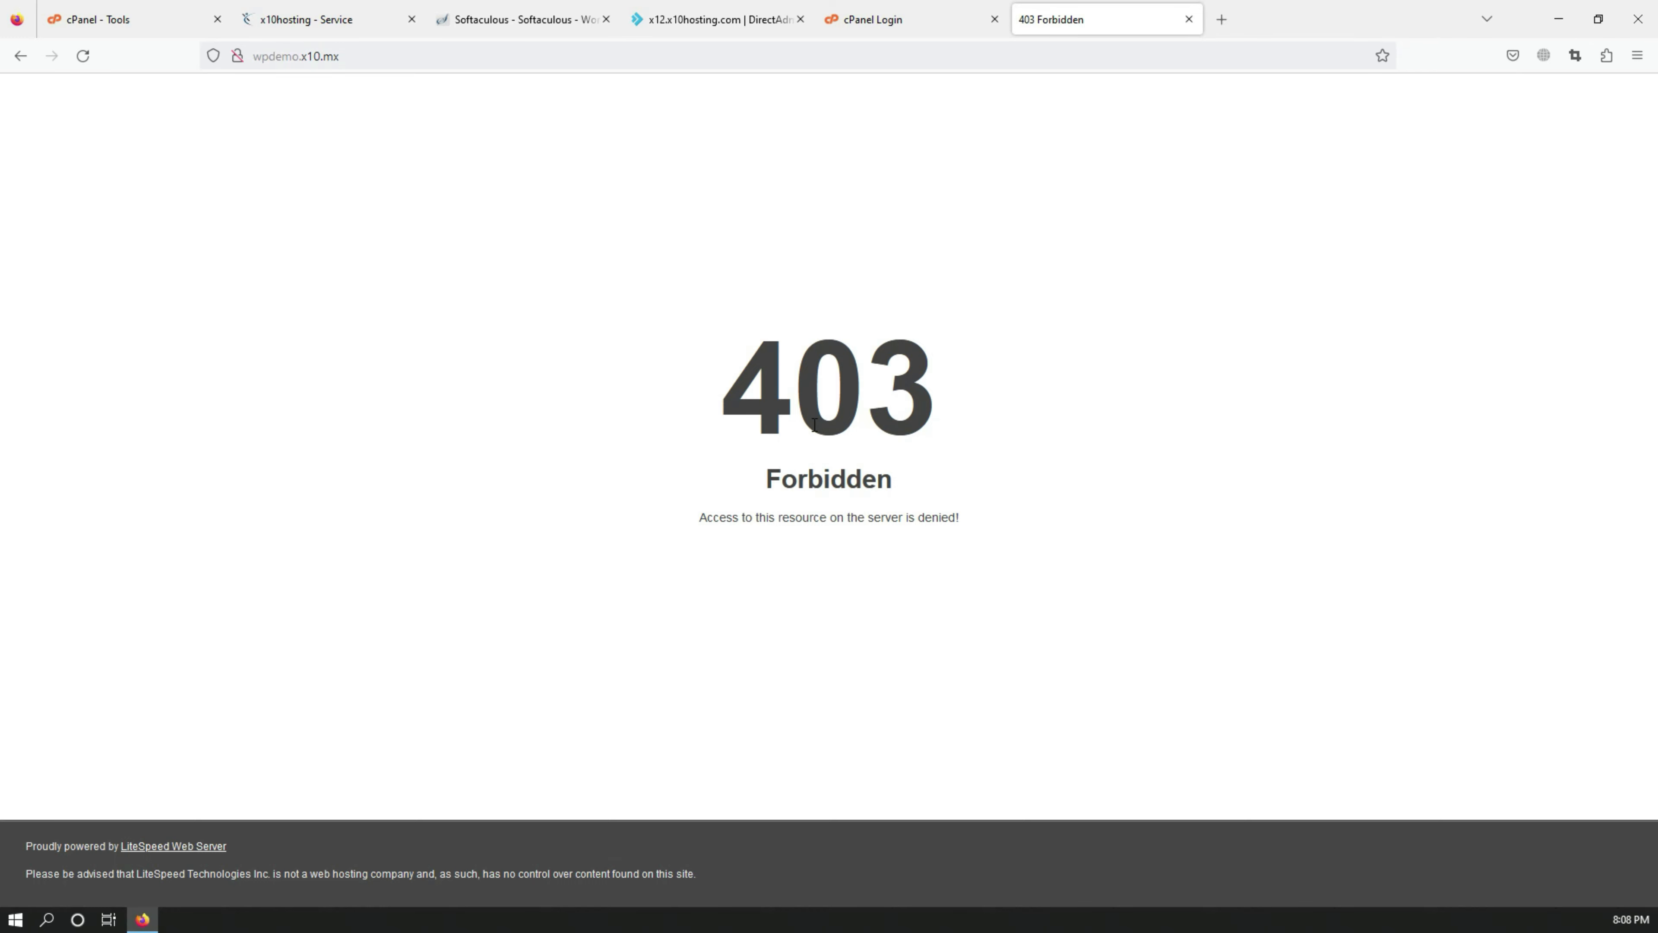
Step: Return to the Softaculous WordPress page and open its installation form
{"action": "left_click", "coordinate": [551, 25]}
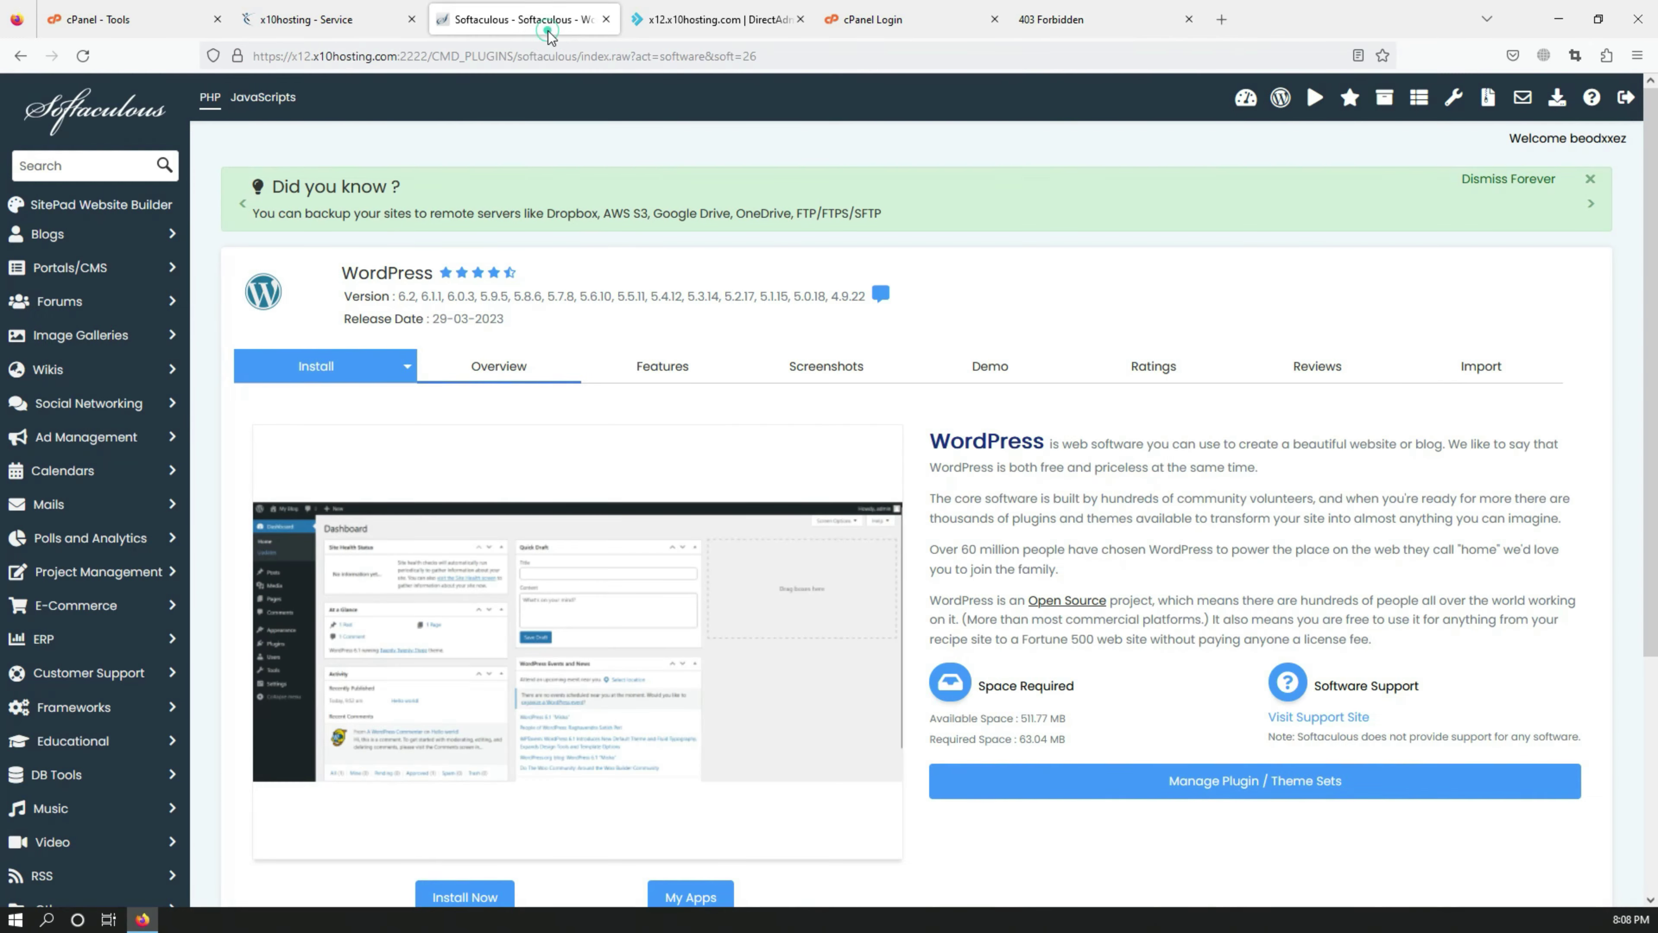
{"action": "scroll", "coordinate": [572, 338], "scroll_direction": "down", "scroll_amount": 5}
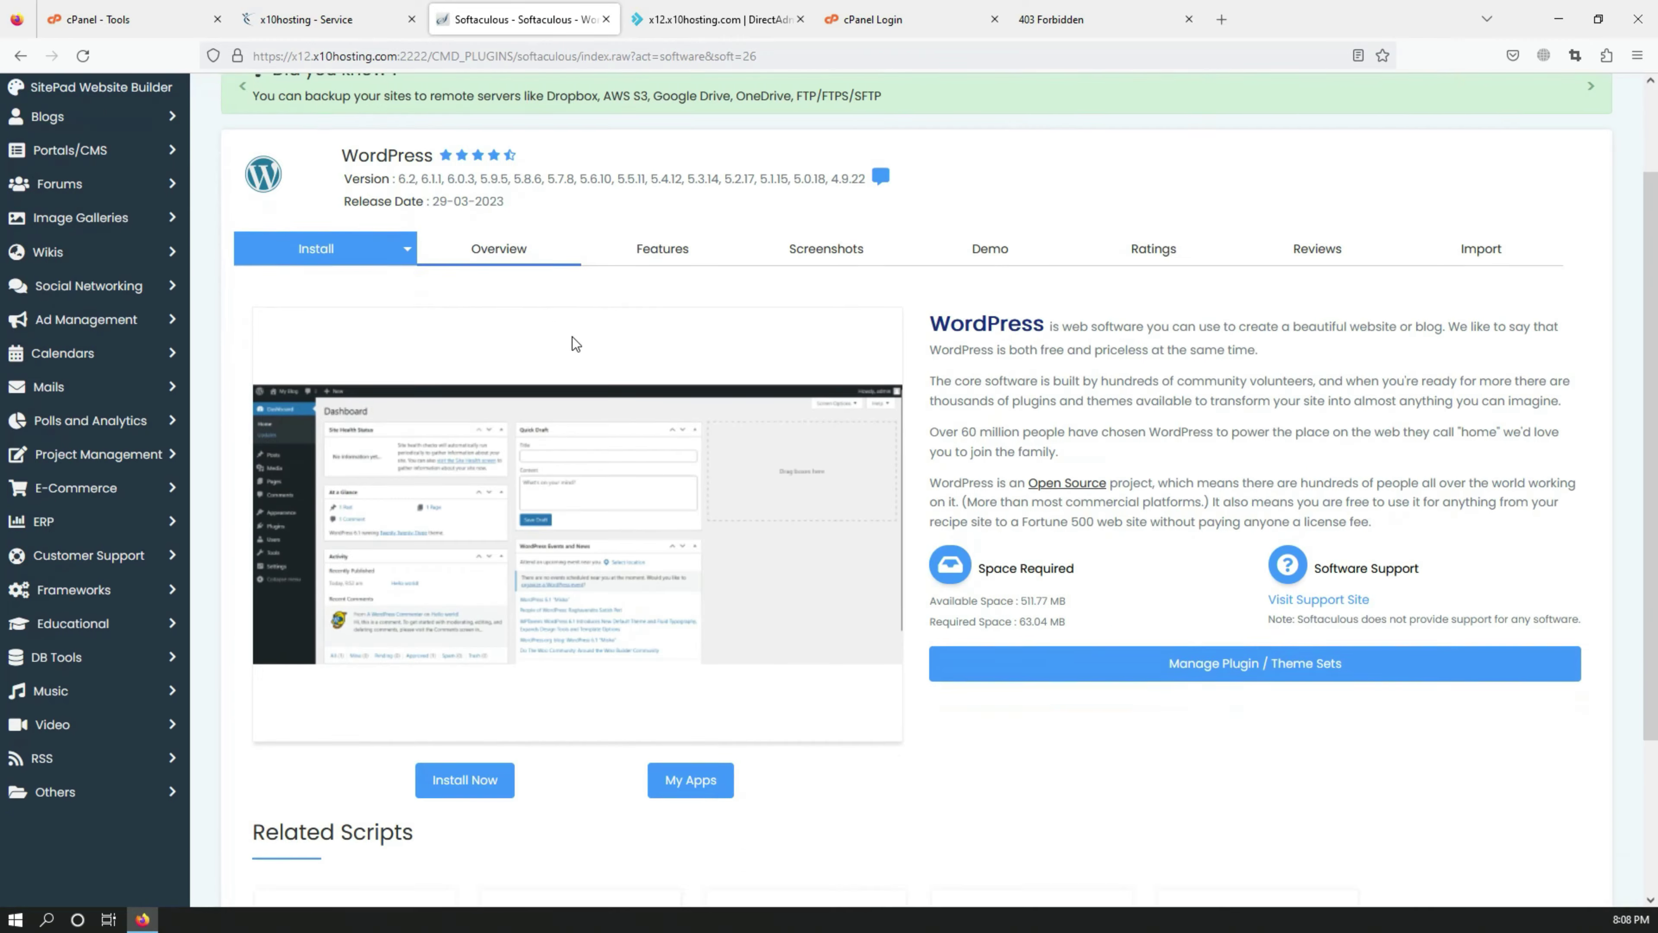
{"action": "left_click", "coordinate": [333, 19]}
{"action": "left_click", "coordinate": [456, 18]}
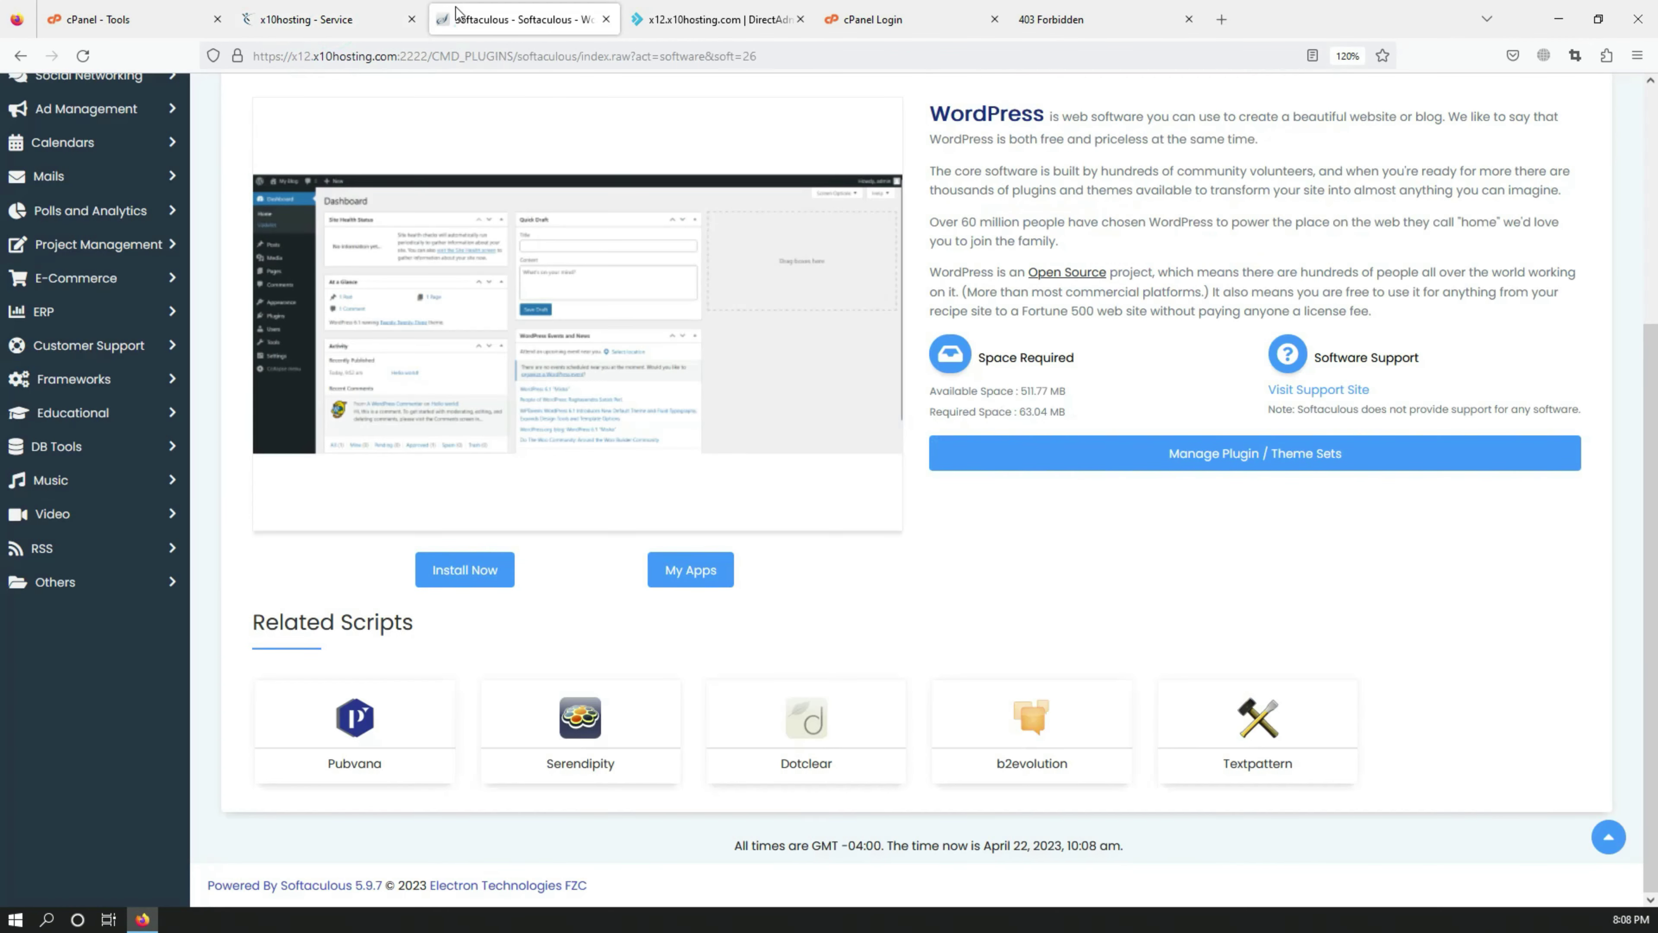
{"action": "left_click", "coordinate": [473, 575]}
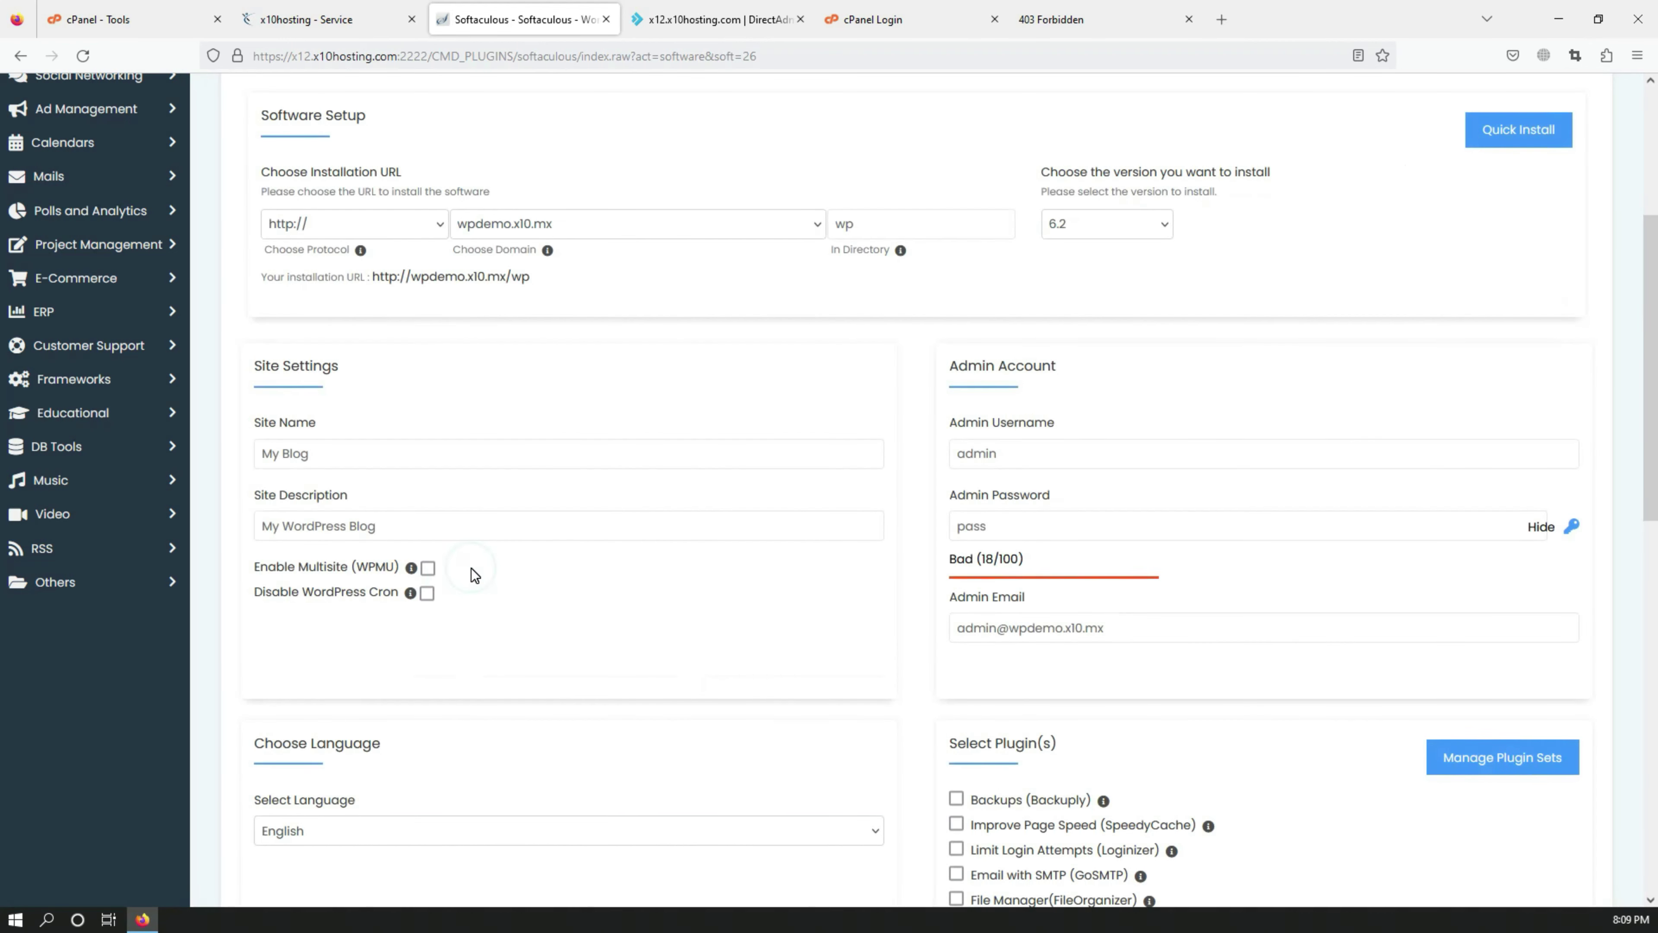
Step: Clear the installation directory so WordPress installs at the root of wpdemo.x10.mx, and check the version choice
{"action": "left_click", "coordinate": [890, 214]}
{"action": "left_click", "coordinate": [896, 225]}
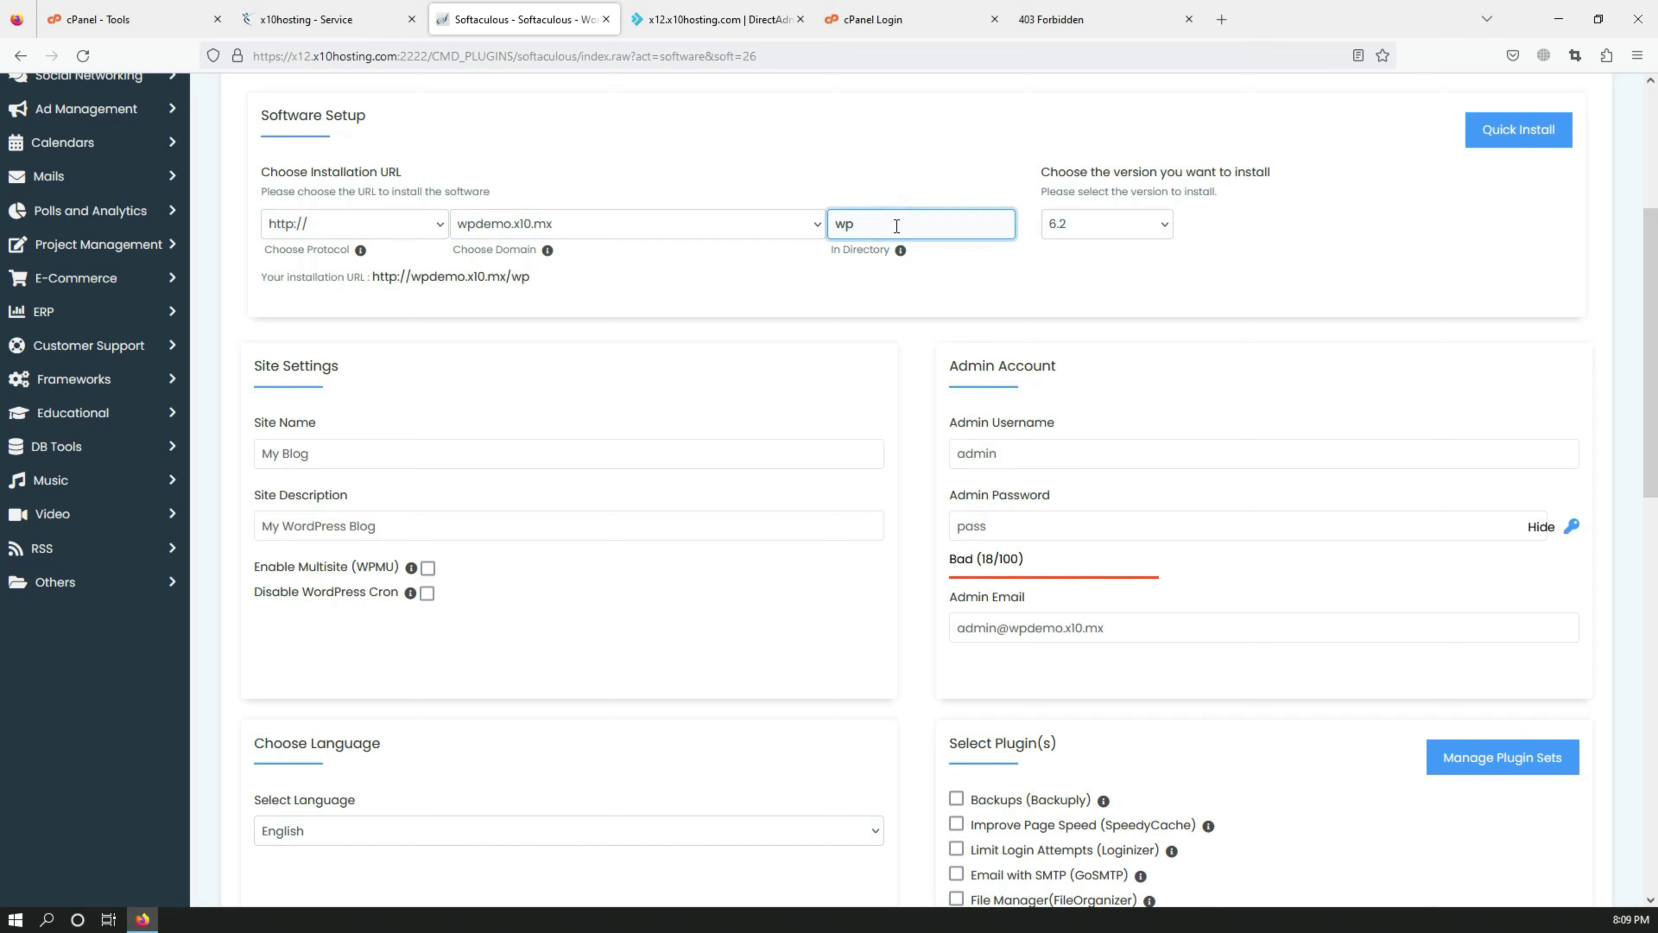
{"action": "key", "text": "BackSpace"}
{"action": "key", "text": "BackSpace"}
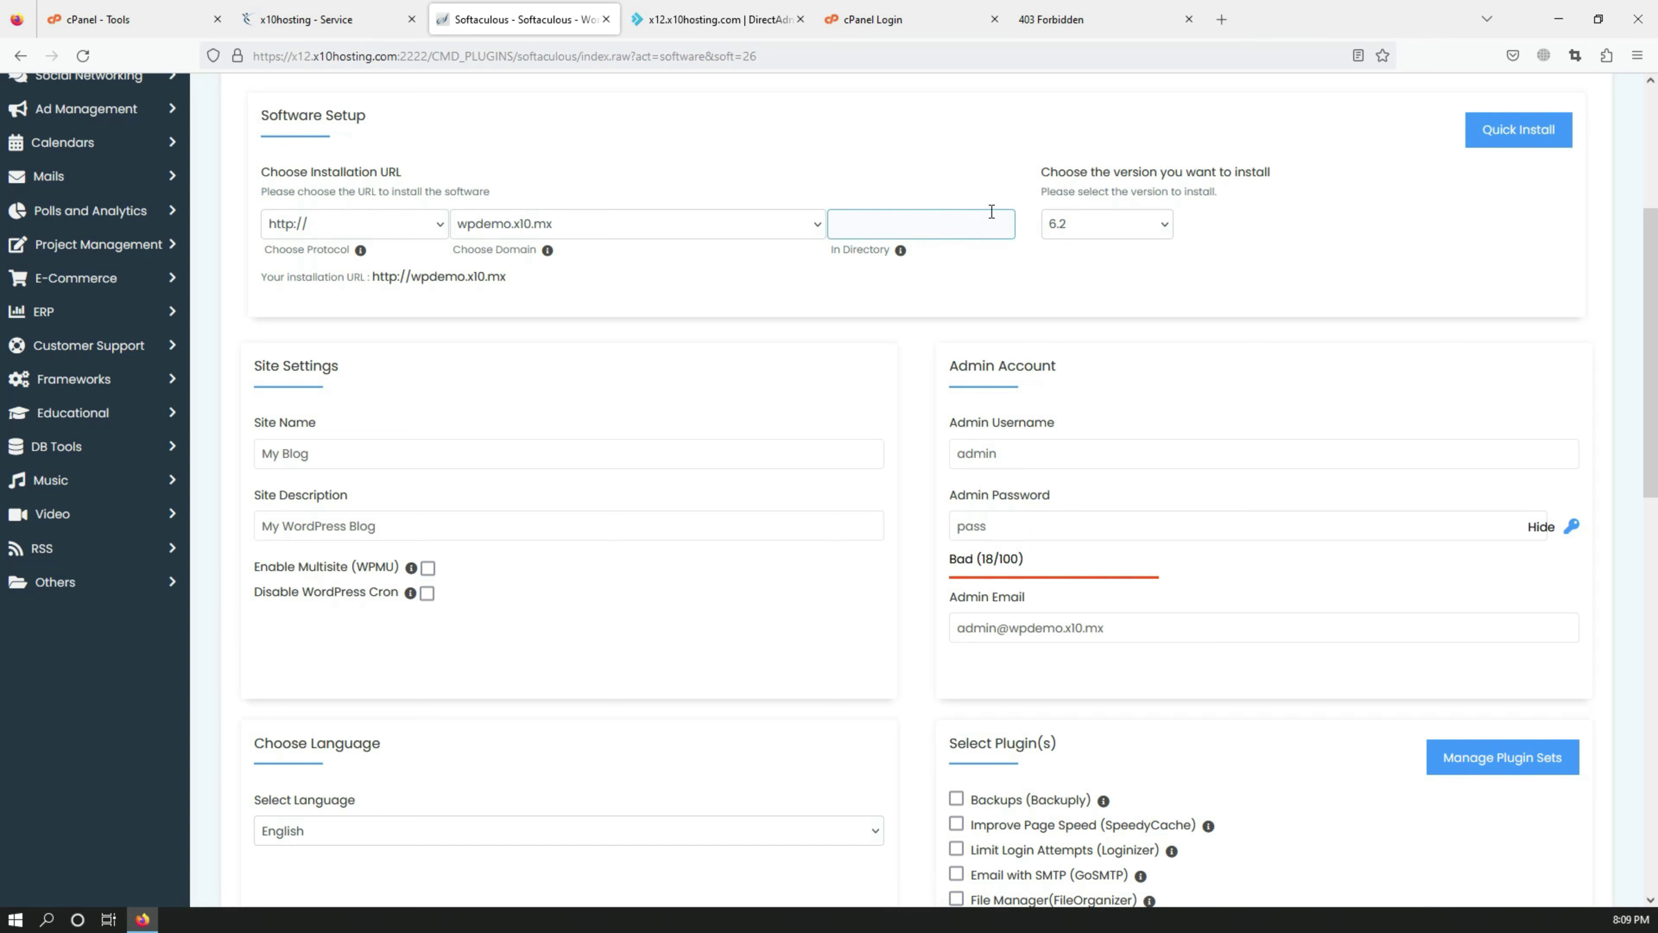
{"action": "left_click", "coordinate": [1062, 226]}
{"action": "left_click", "coordinate": [952, 171]}
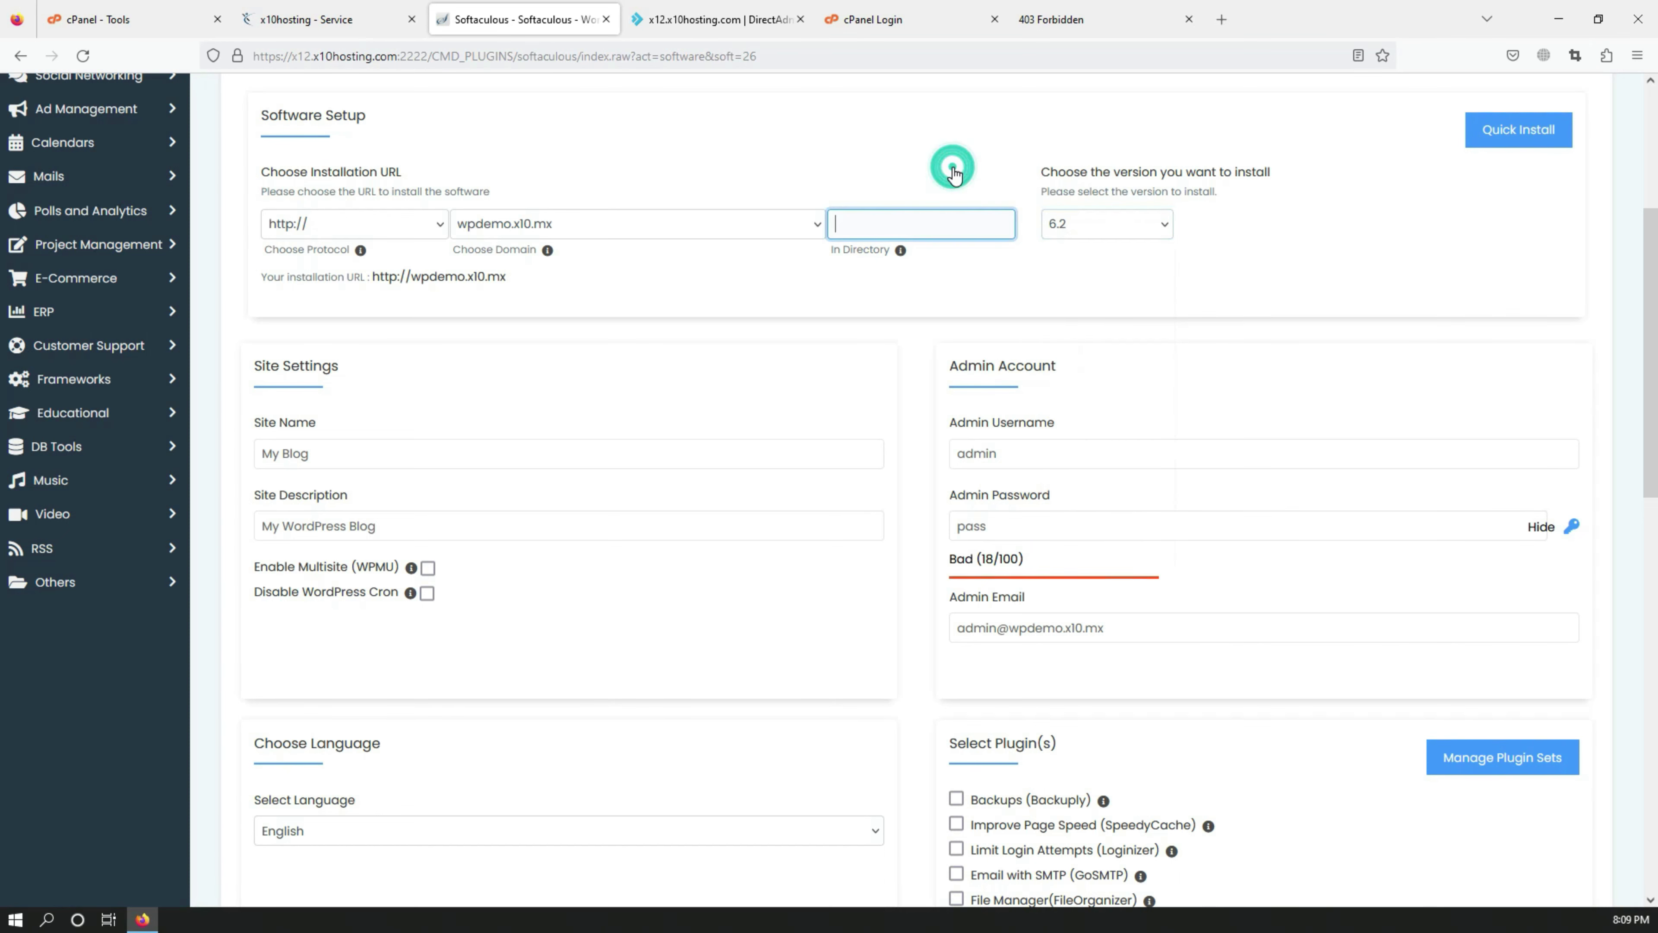
Step: Review the site, admin, language, plugin and theme settings without changing them, and install WordPress
{"action": "scroll", "coordinate": [783, 366], "scroll_direction": "down", "scroll_amount": 2}
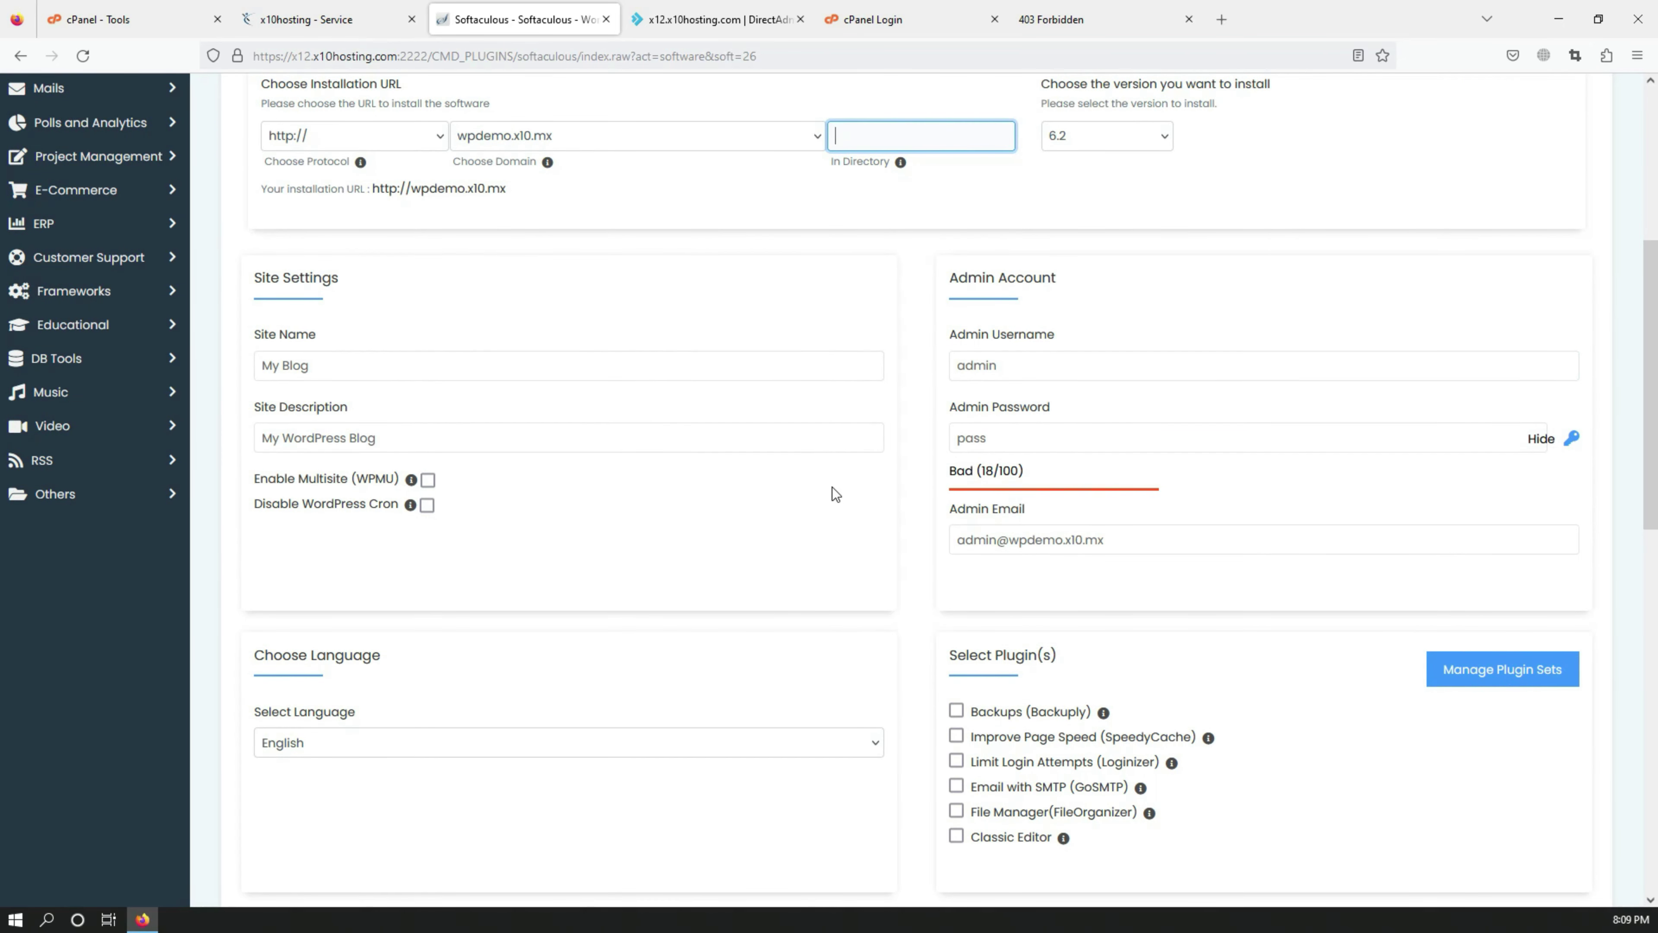
{"action": "scroll", "coordinate": [832, 494], "scroll_direction": "down", "scroll_amount": 8}
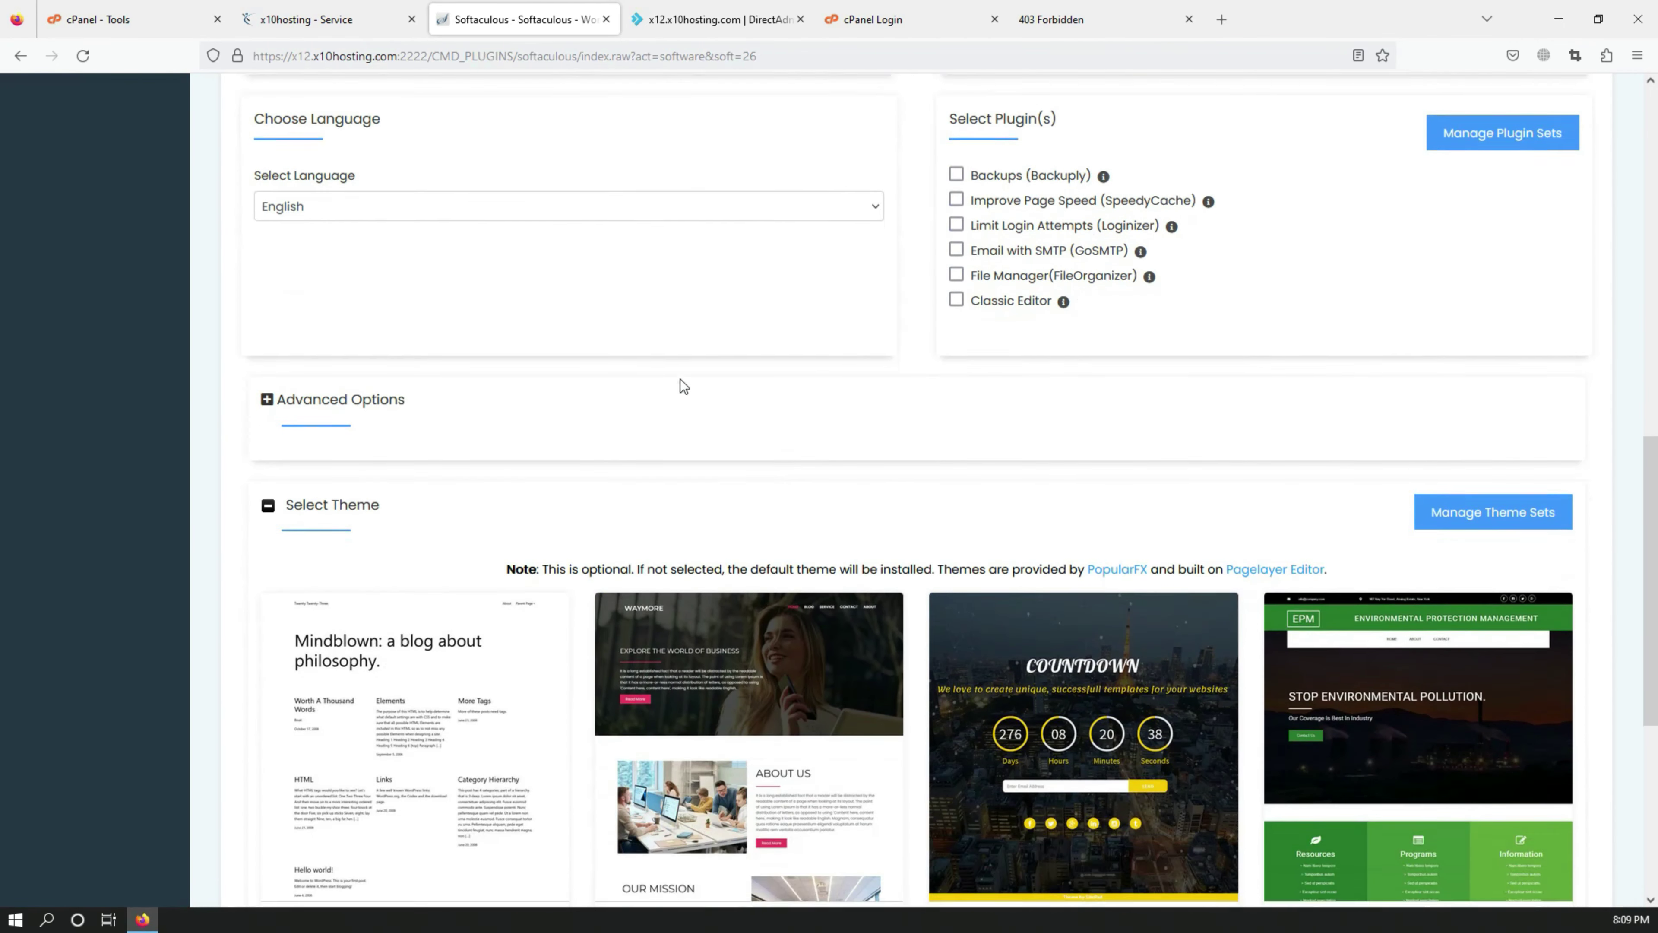
{"action": "scroll", "coordinate": [683, 385], "scroll_direction": "down", "scroll_amount": 5}
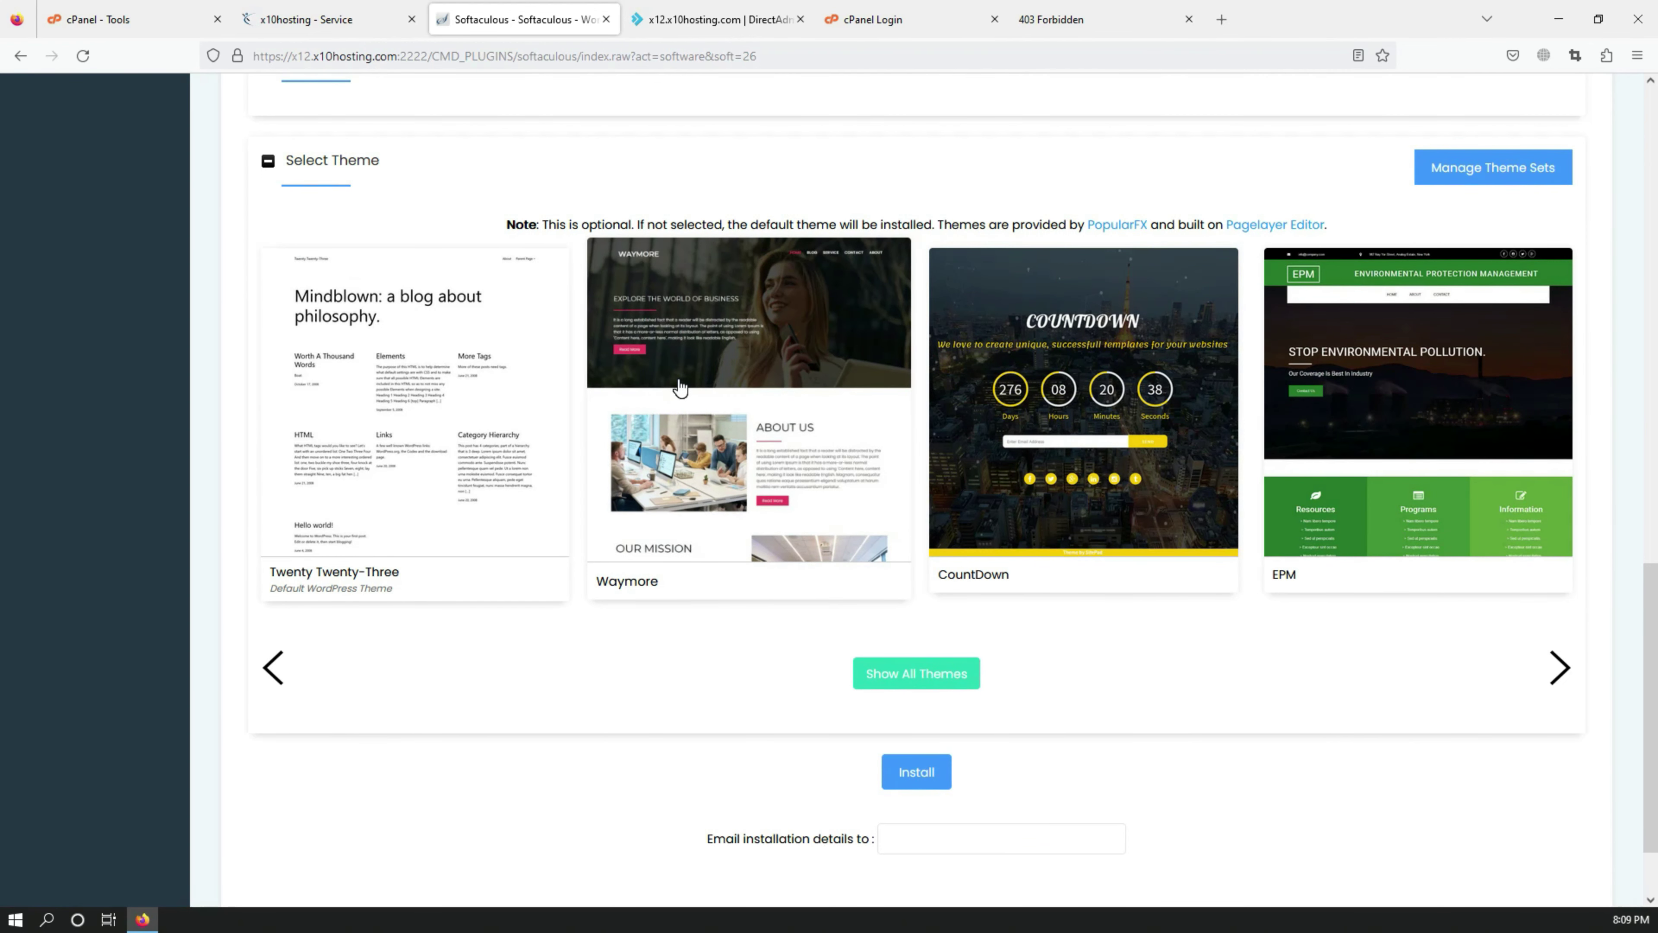
{"action": "scroll", "coordinate": [1122, 556], "scroll_direction": "down", "scroll_amount": 2}
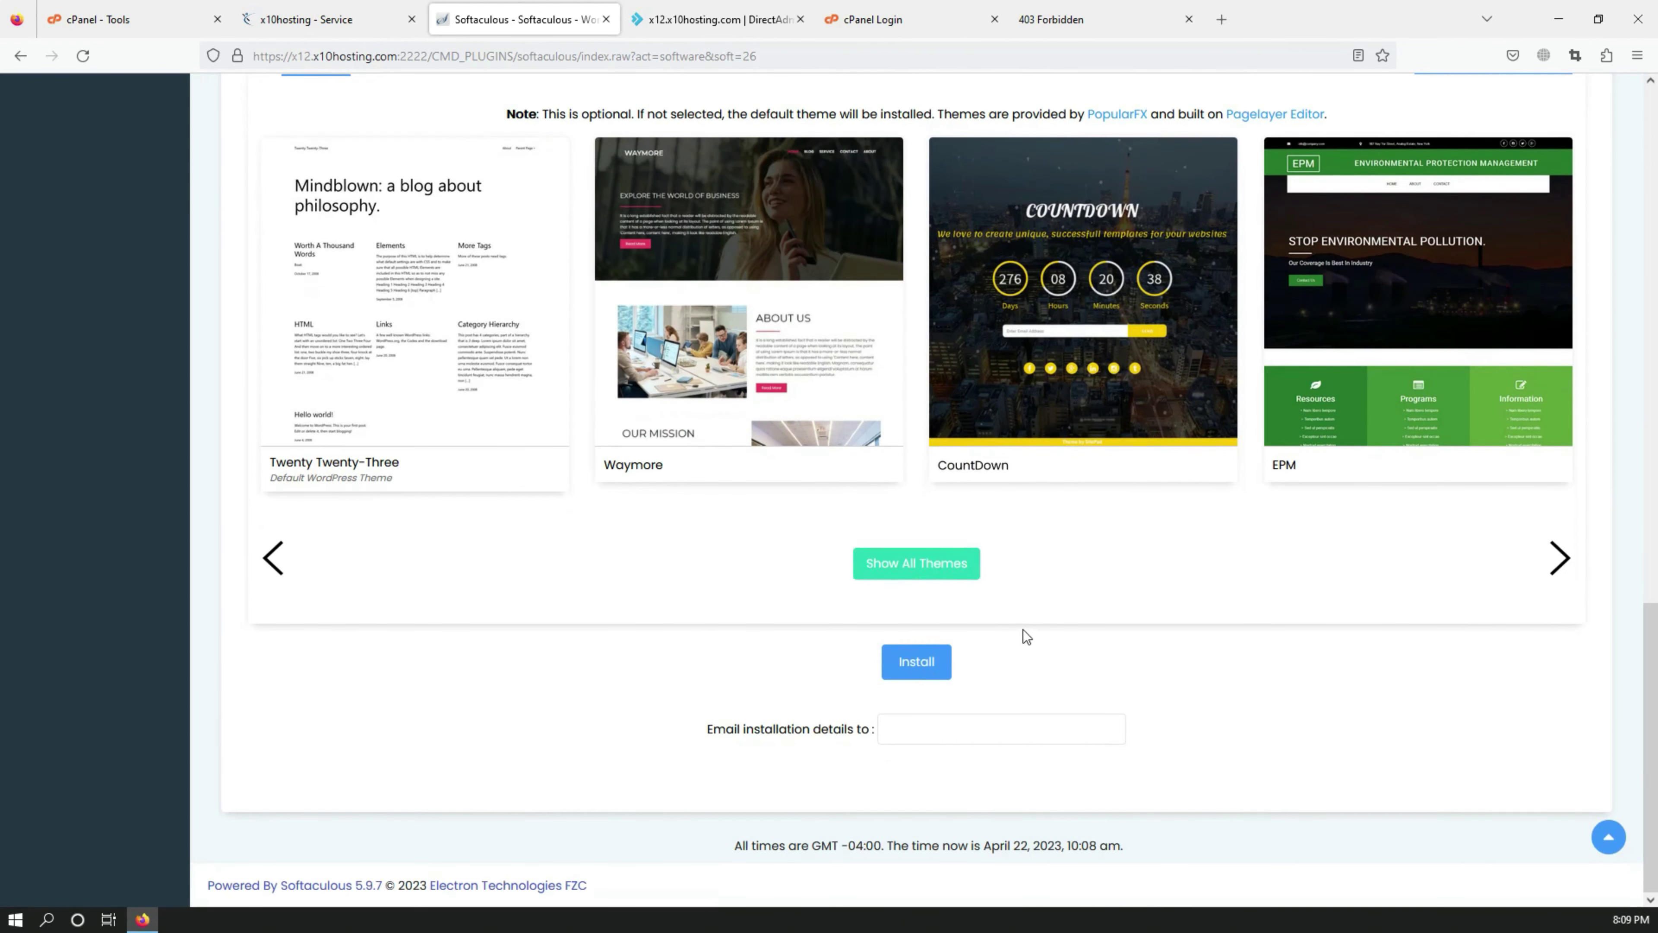
{"action": "left_click", "coordinate": [915, 674]}
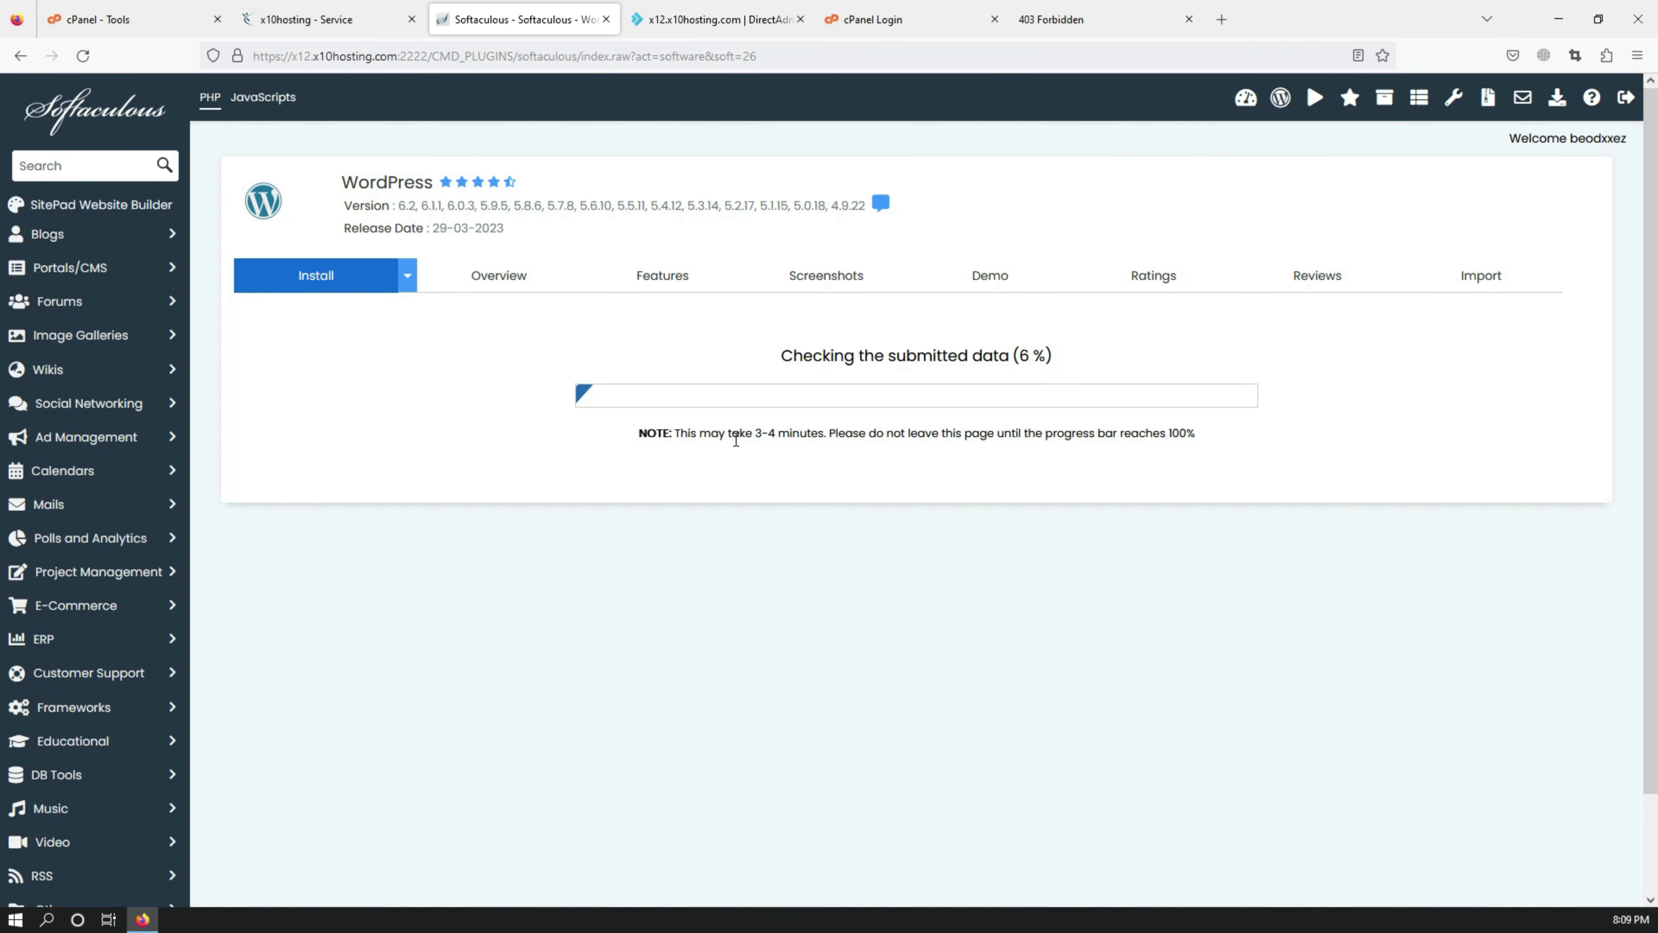
{"action": "mouse_move", "coordinate": [756, 440]}
{"action": "left_mouse_down"}
{"action": "mouse_move", "coordinate": [776, 448]}
{"action": "mouse_move", "coordinate": [776, 434]}
{"action": "left_mouse_up"}
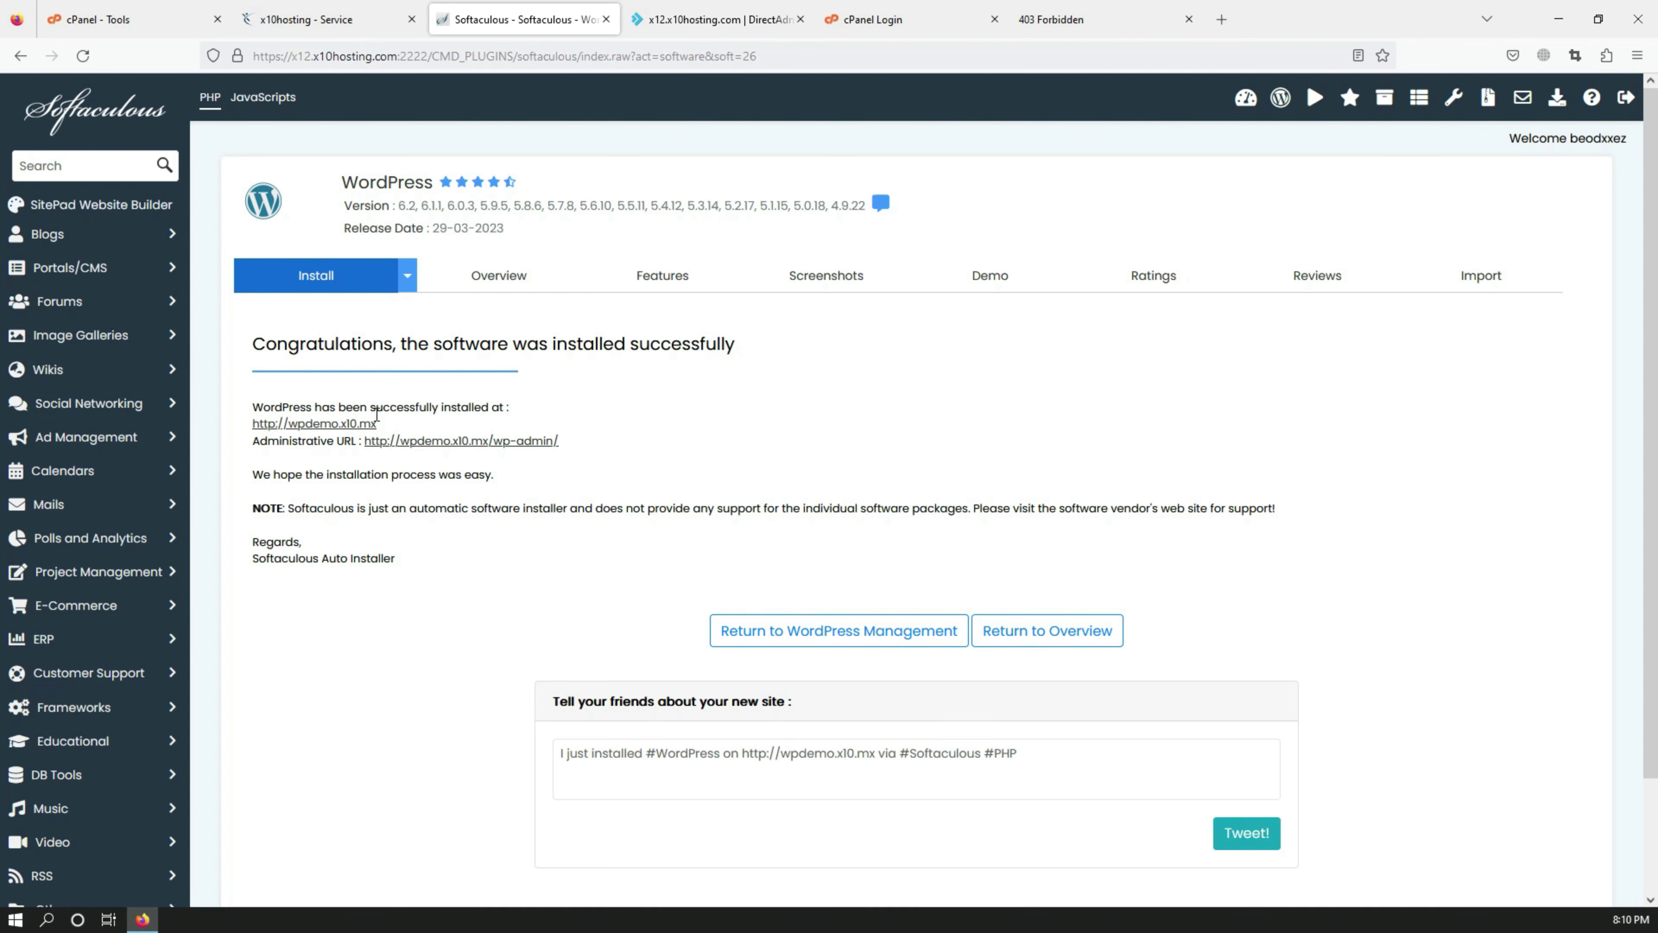
Step: Reload the wpdemo.x10.mx site and look over its WordPress home page
{"action": "left_click", "coordinate": [1054, 20]}
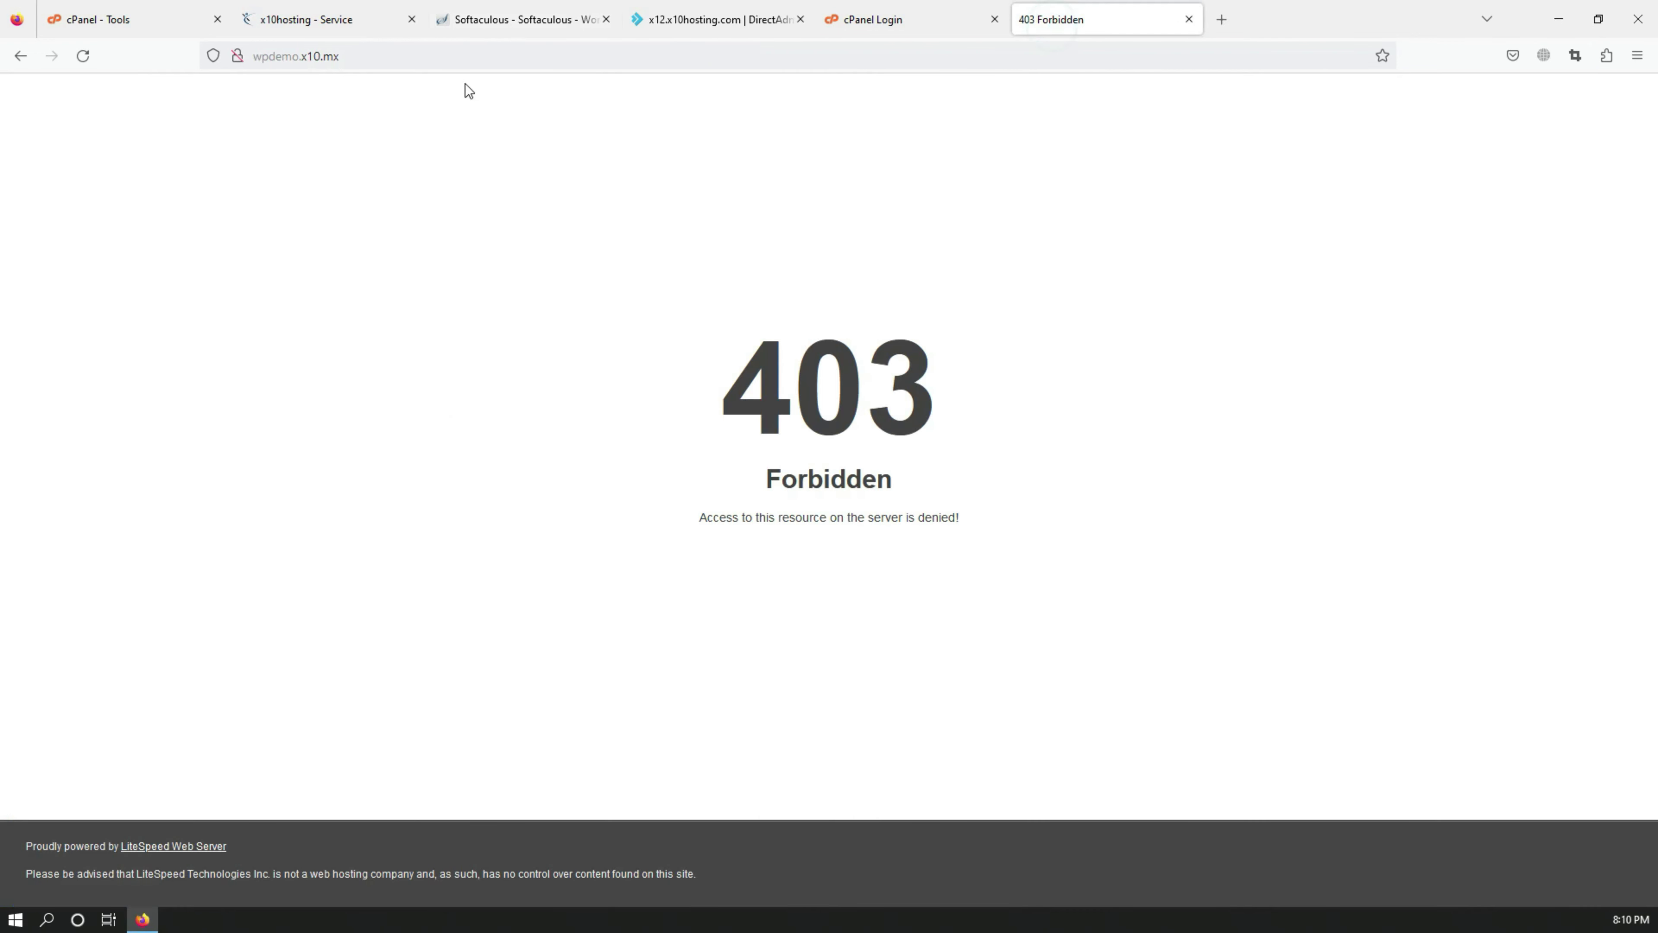
{"action": "left_click", "coordinate": [84, 57]}
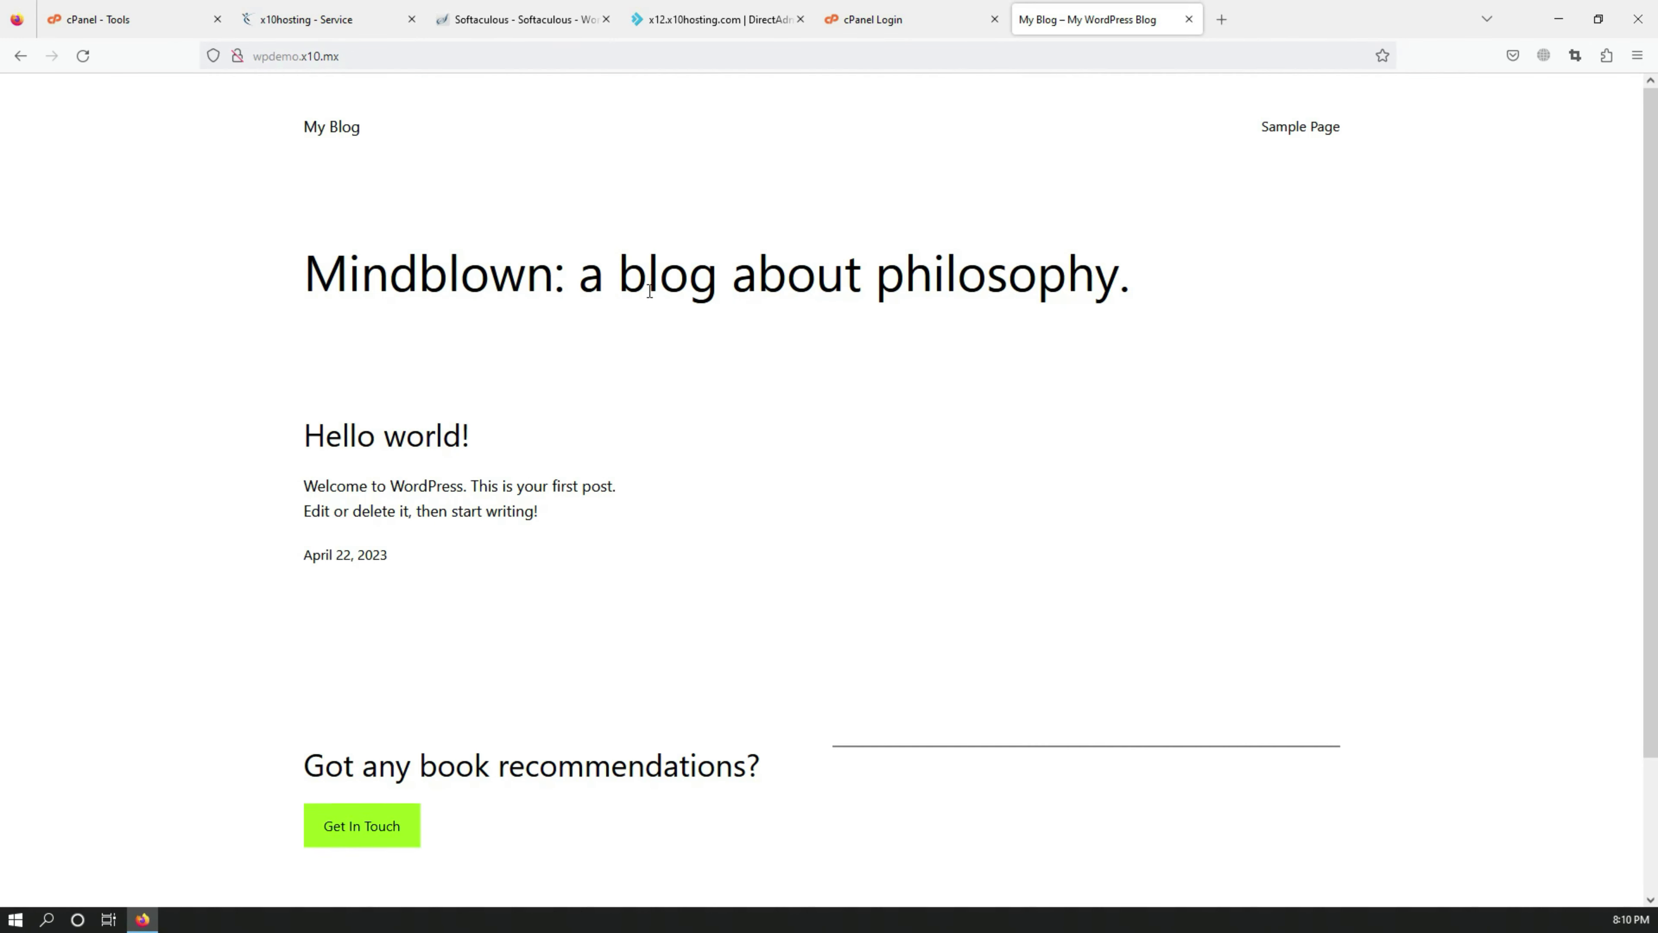
{"action": "scroll", "coordinate": [649, 291], "scroll_direction": "down", "scroll_amount": 2}
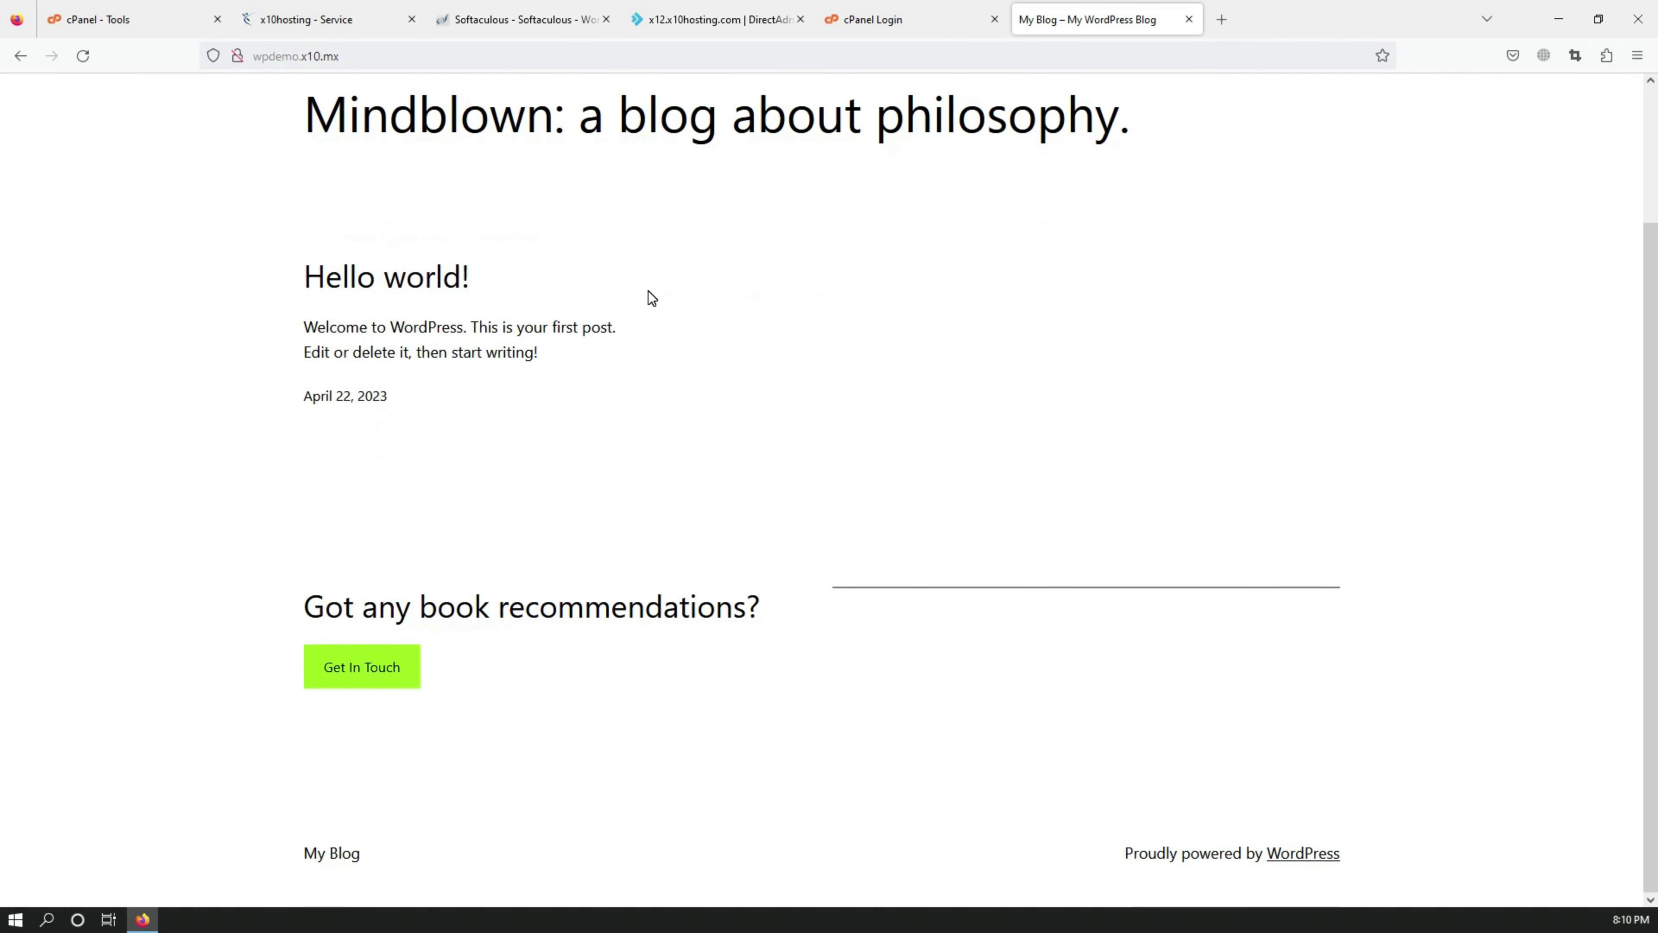
{"action": "scroll", "coordinate": [652, 298], "scroll_direction": "up", "scroll_amount": 2}
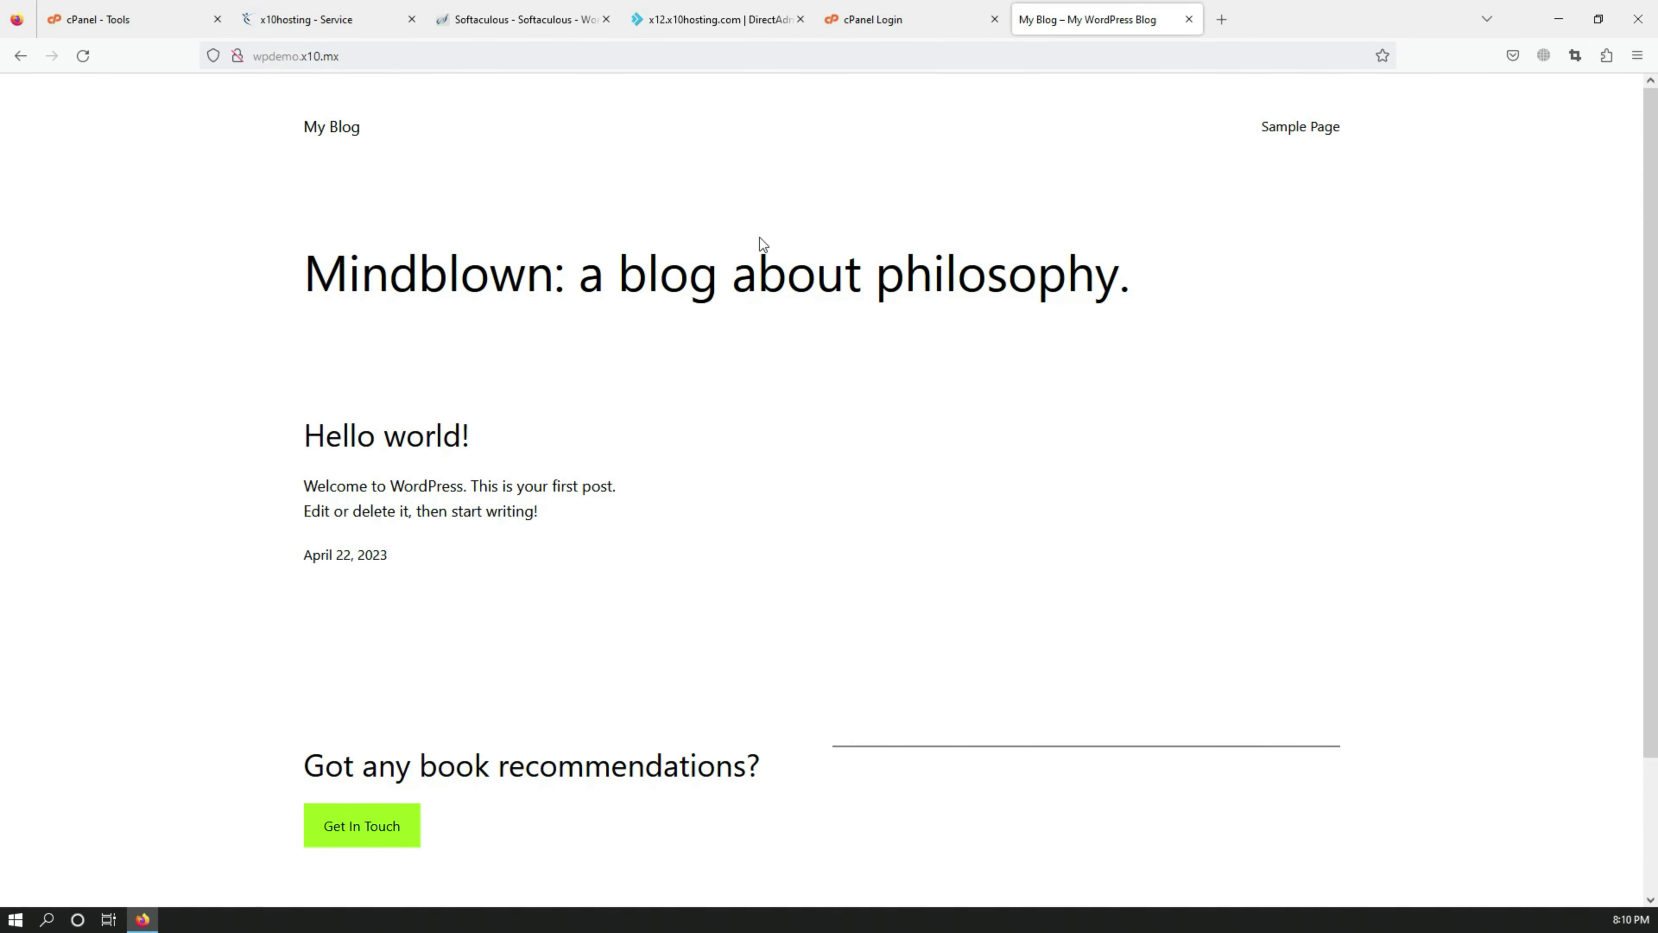
Step: Return to the cPanel Tools page
{"action": "left_click", "coordinate": [922, 21]}
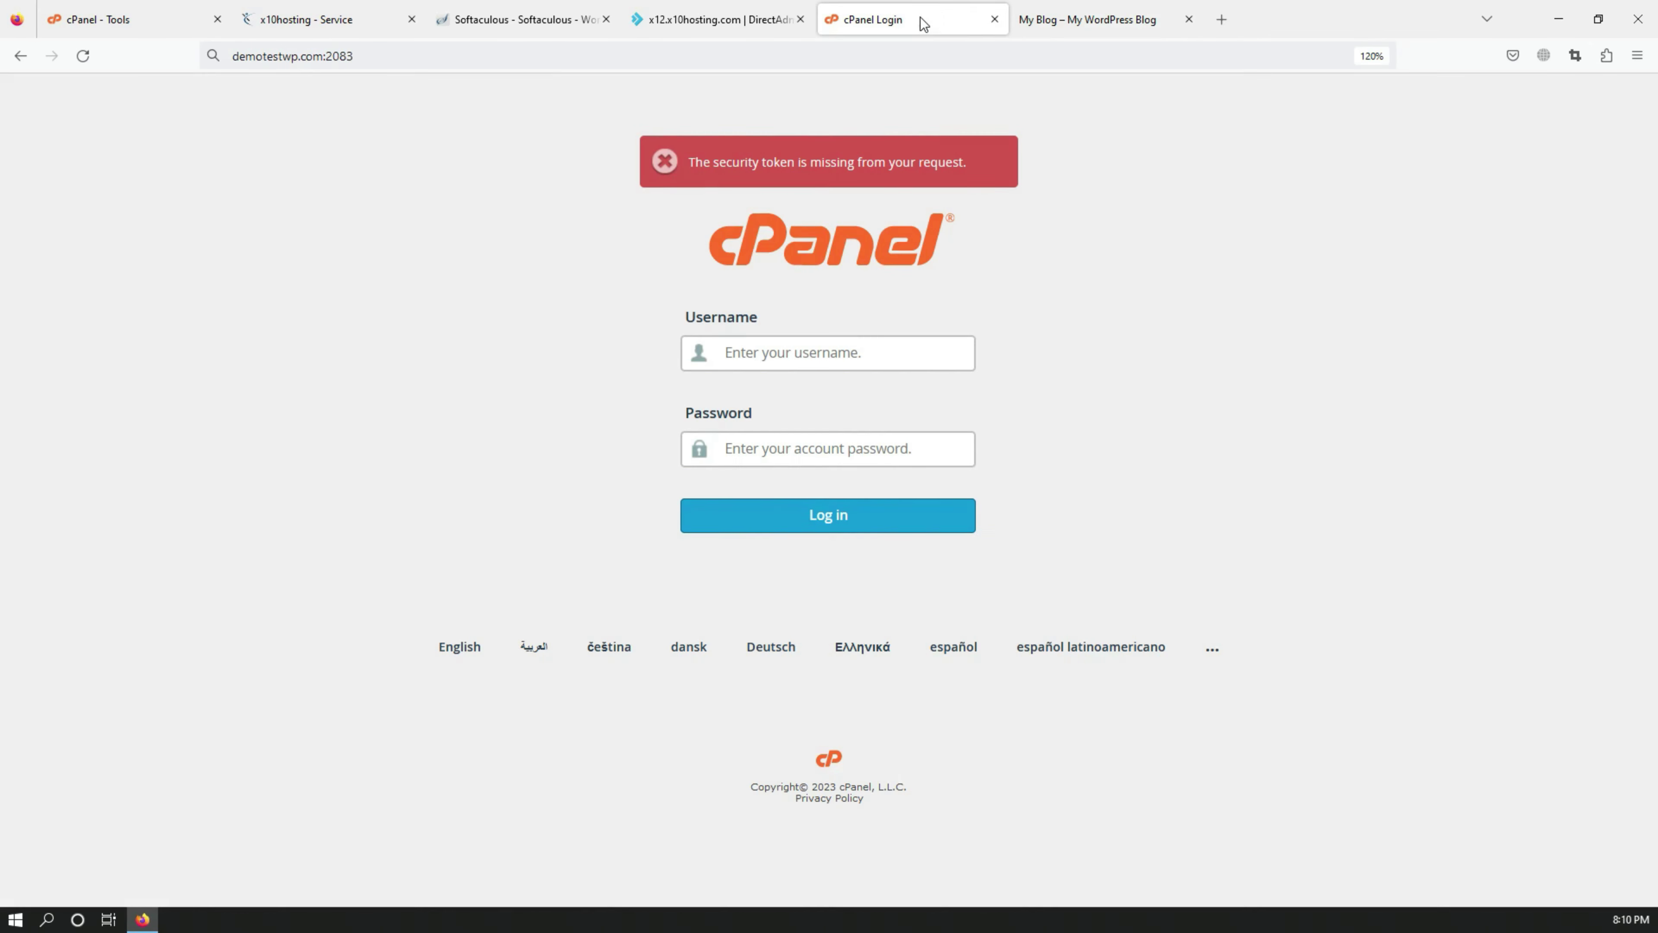
{"action": "left_click", "coordinate": [145, 13]}
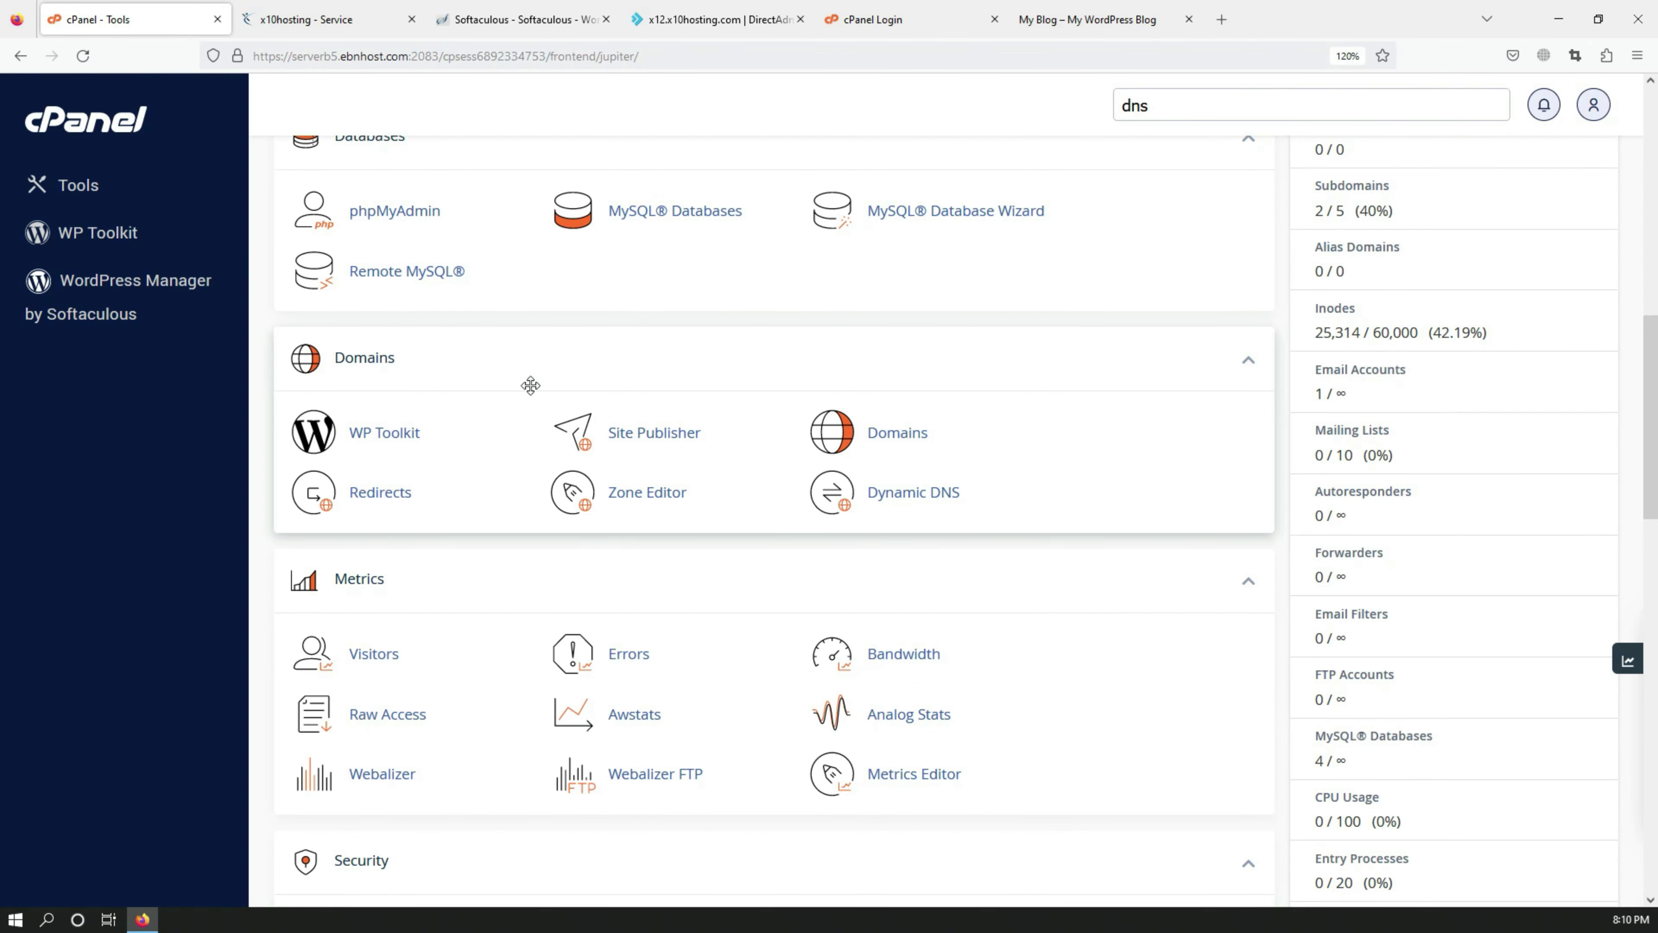